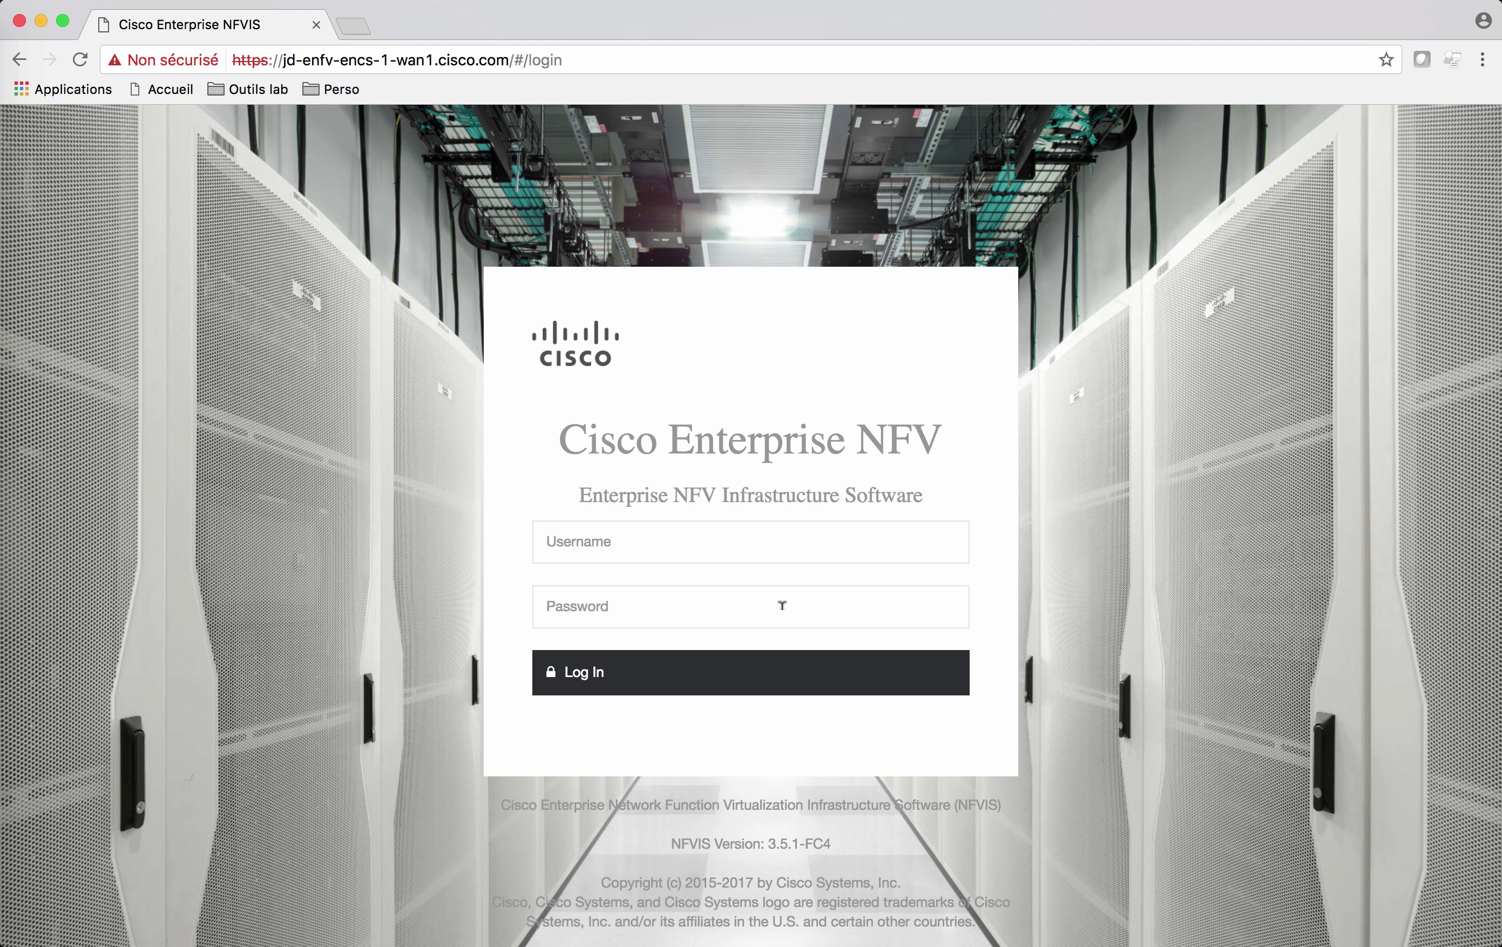
Step: Sign in to the NFVIS portal as admin with the administrator password
{"action": "left_click", "coordinate": [792, 537]}
{"action": "type", "text": "admin"}
{"action": "key", "text": "Tab"}
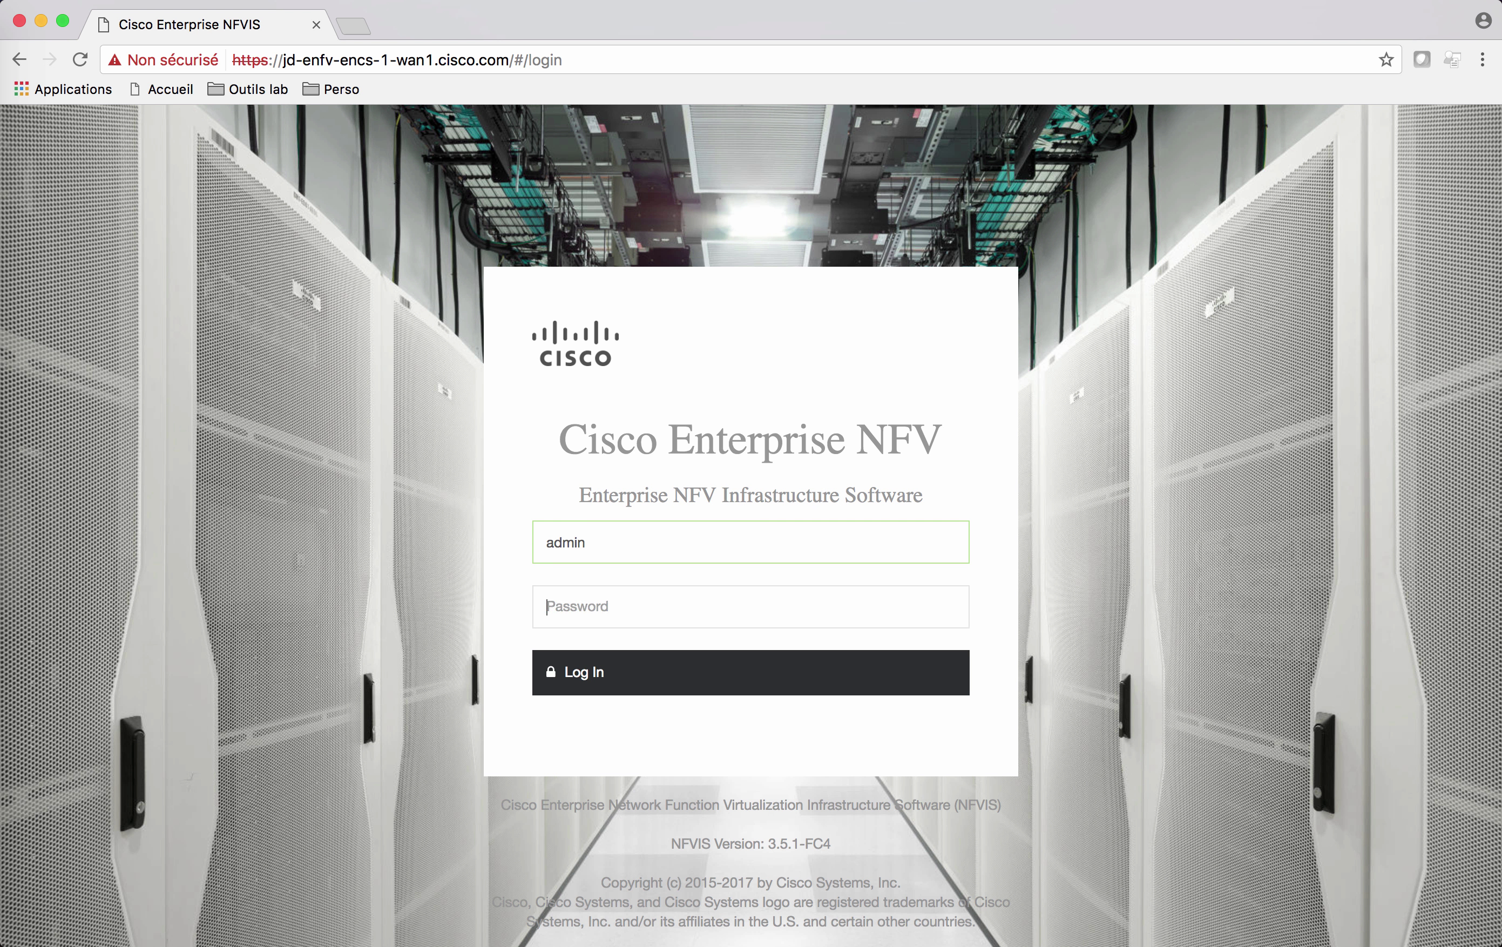
{"action": "type", "text": "admin123#"}
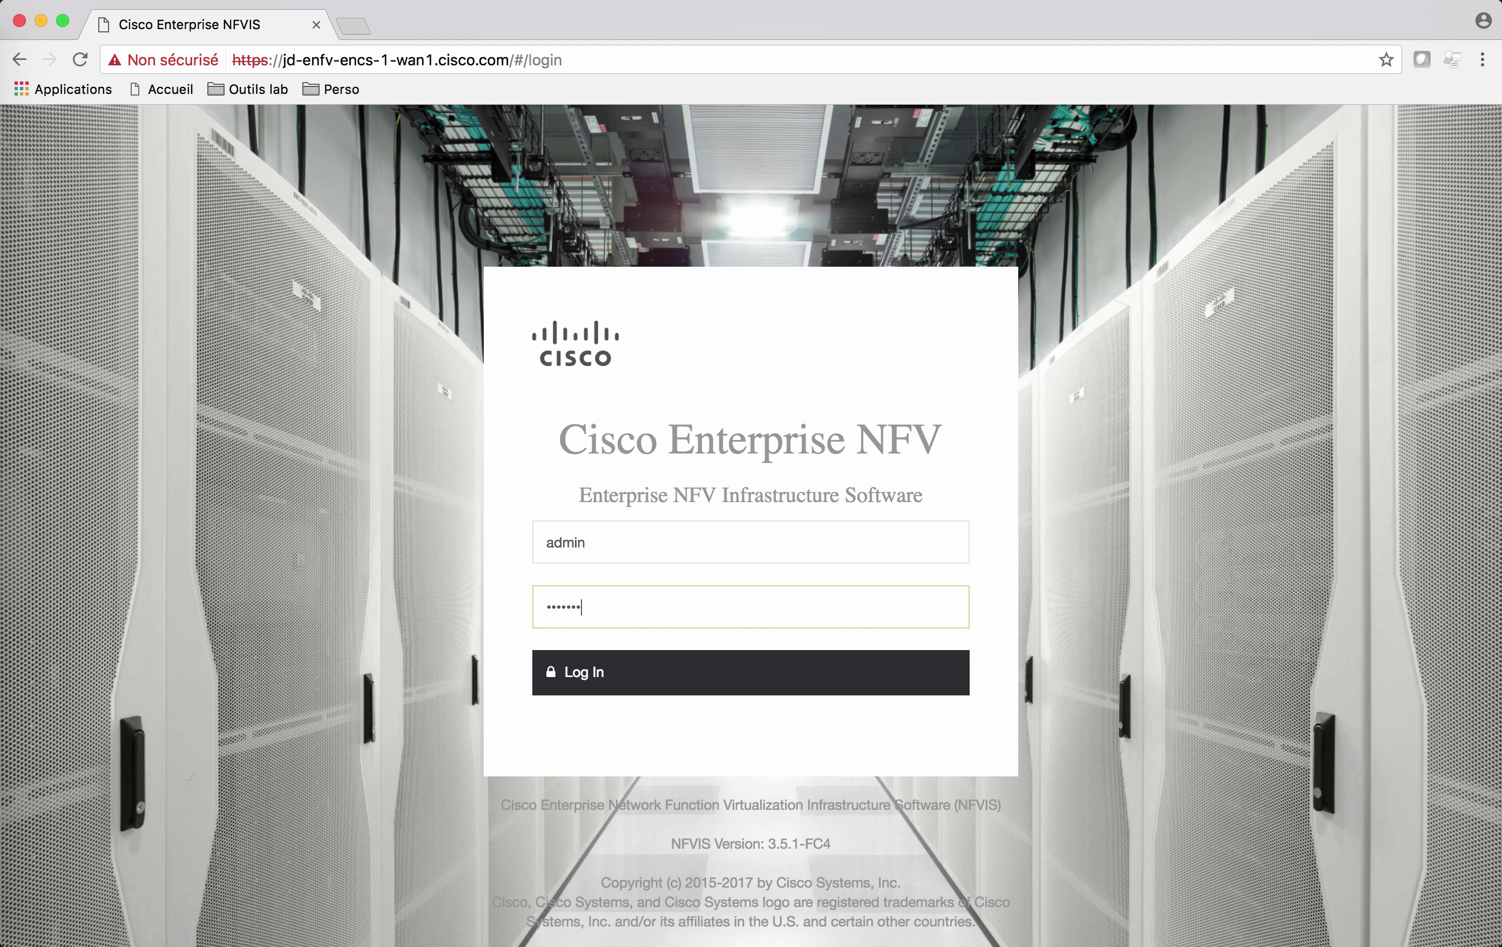
{"action": "left_click", "coordinate": [739, 668]}
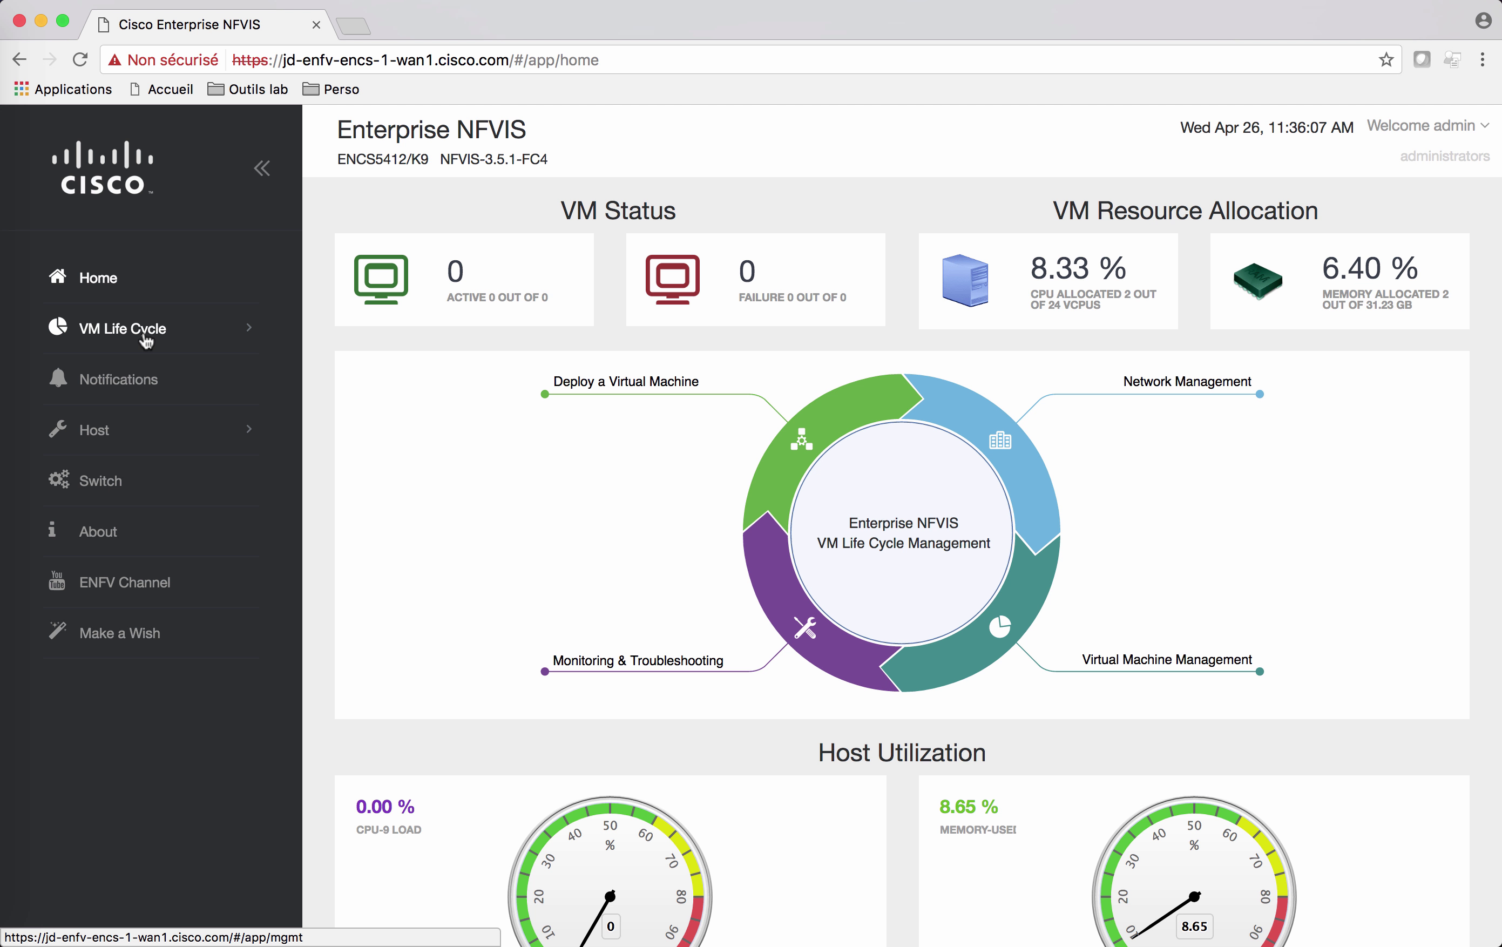
Step: Open Image Repository under VM Life Cycle to list the firewall, vWAAS and ISRv images
{"action": "left_click", "coordinate": [145, 342]}
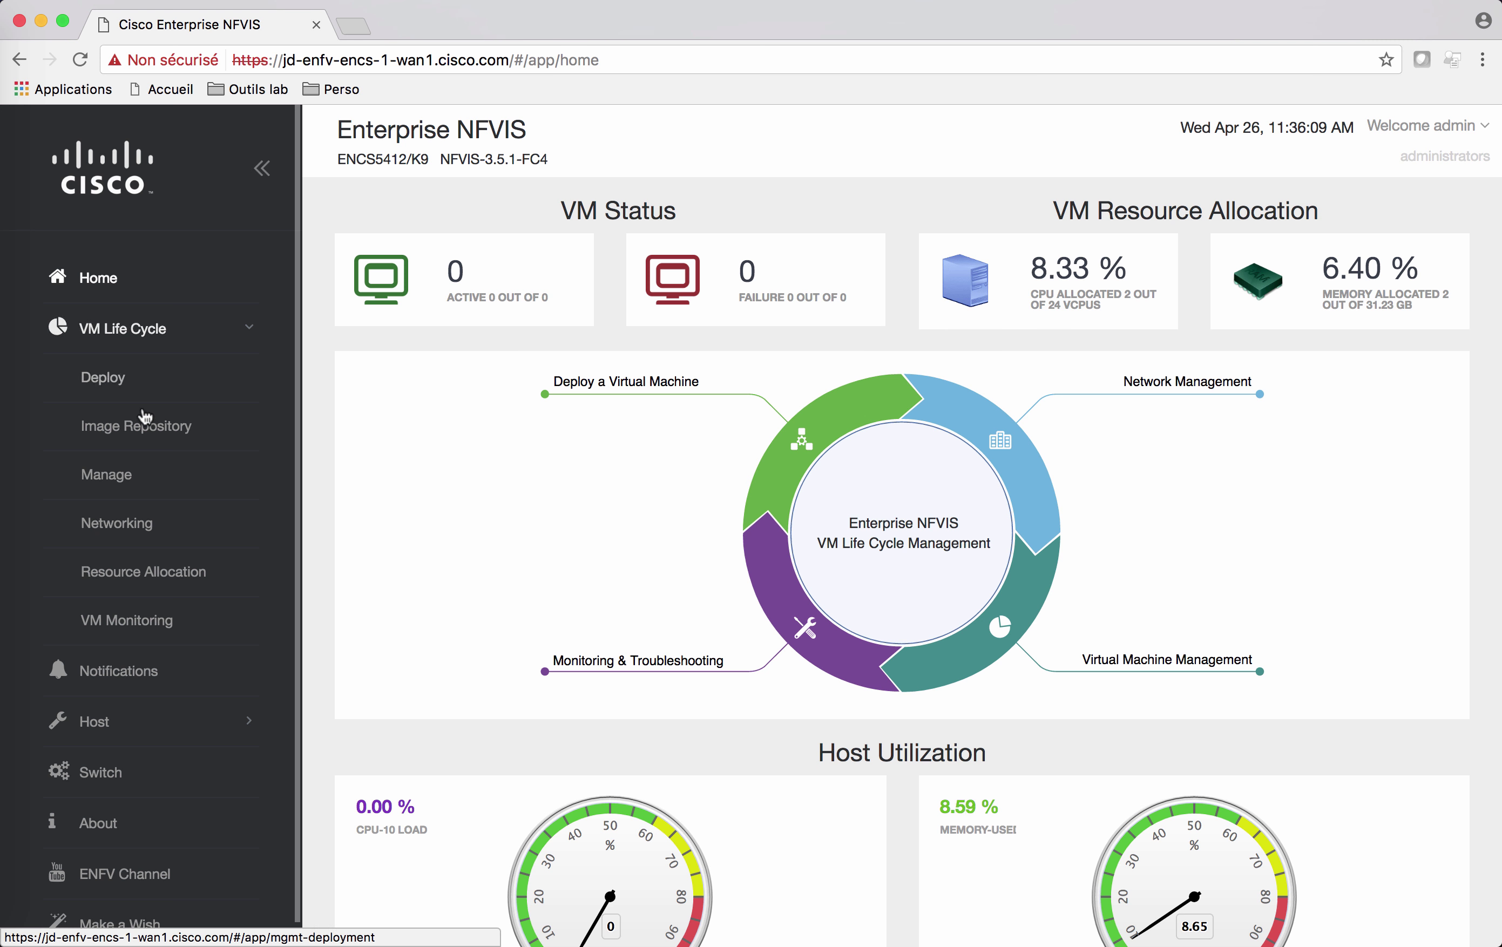
{"action": "left_click", "coordinate": [144, 436]}
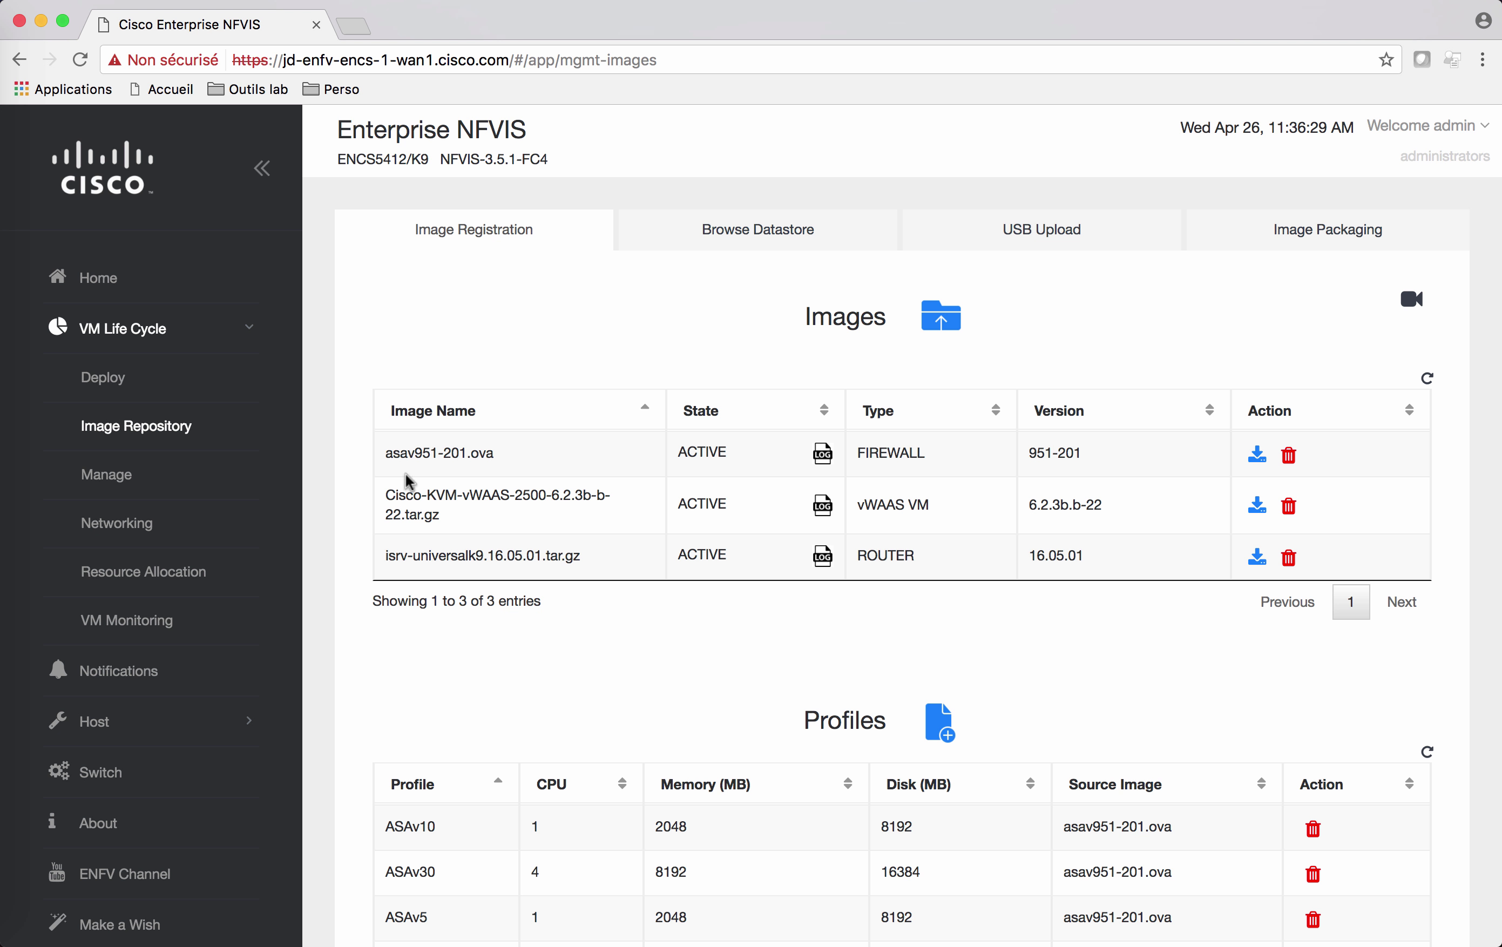
Step: Highlight the vWAAS and ISRv router image names in the image list
{"action": "double_click", "coordinate": [477, 493]}
{"action": "left_click", "coordinate": [389, 550]}
{"action": "double_click", "coordinate": [388, 550]}
{"action": "left_click", "coordinate": [425, 536]}
Step: Show the image upload area and scroll down to the ASAv and ISRv profiles
{"action": "left_click", "coordinate": [945, 321]}
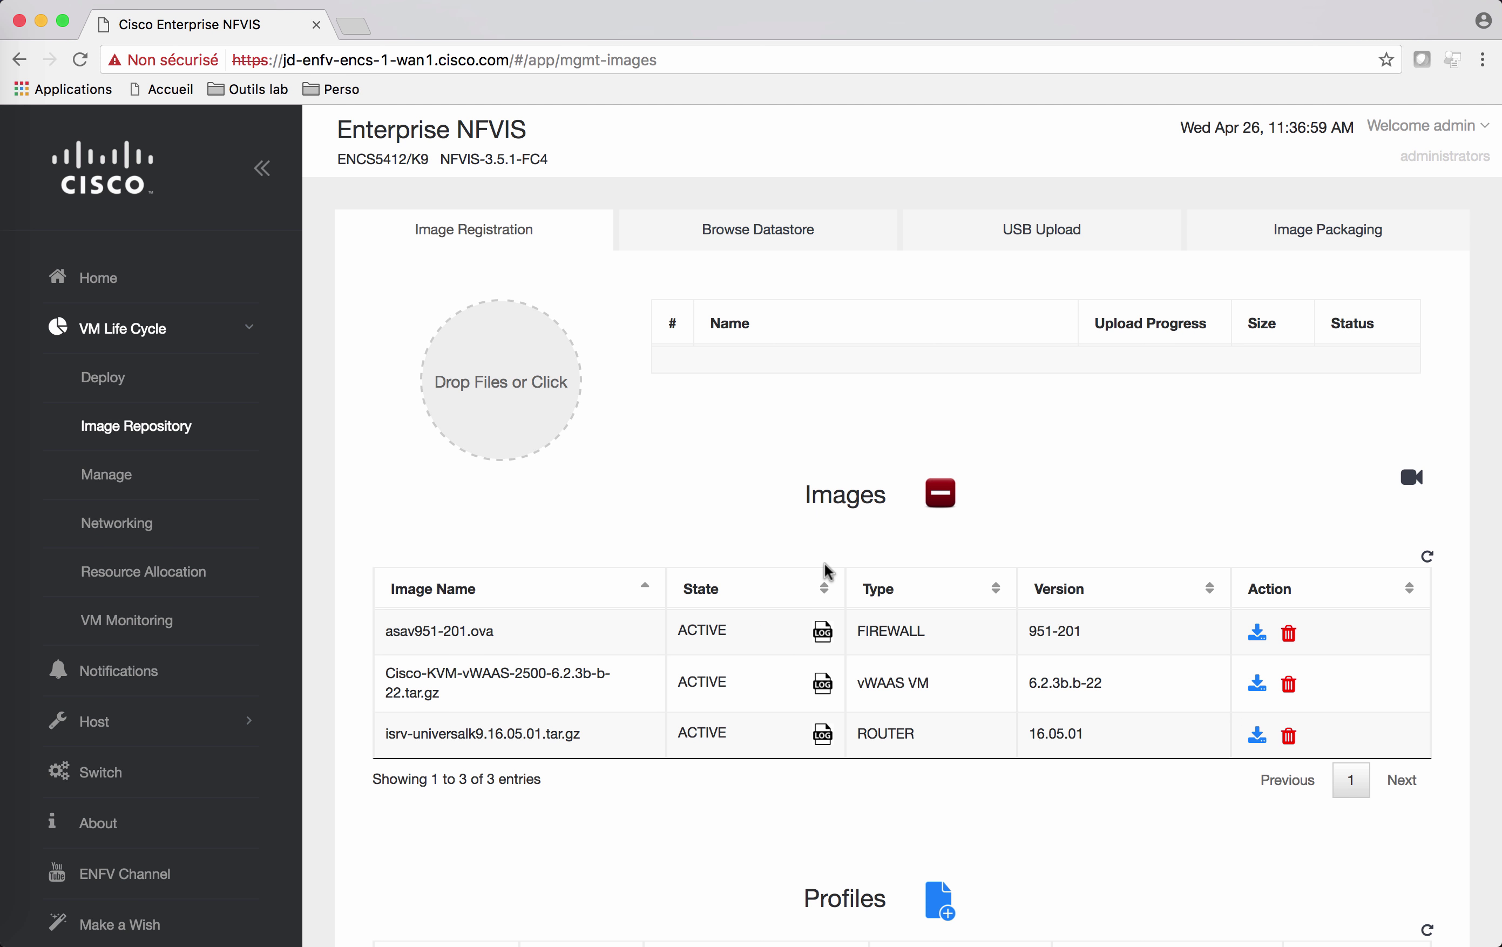
{"action": "scroll", "coordinate": [826, 570], "scroll_direction": "down", "scroll_amount": 5}
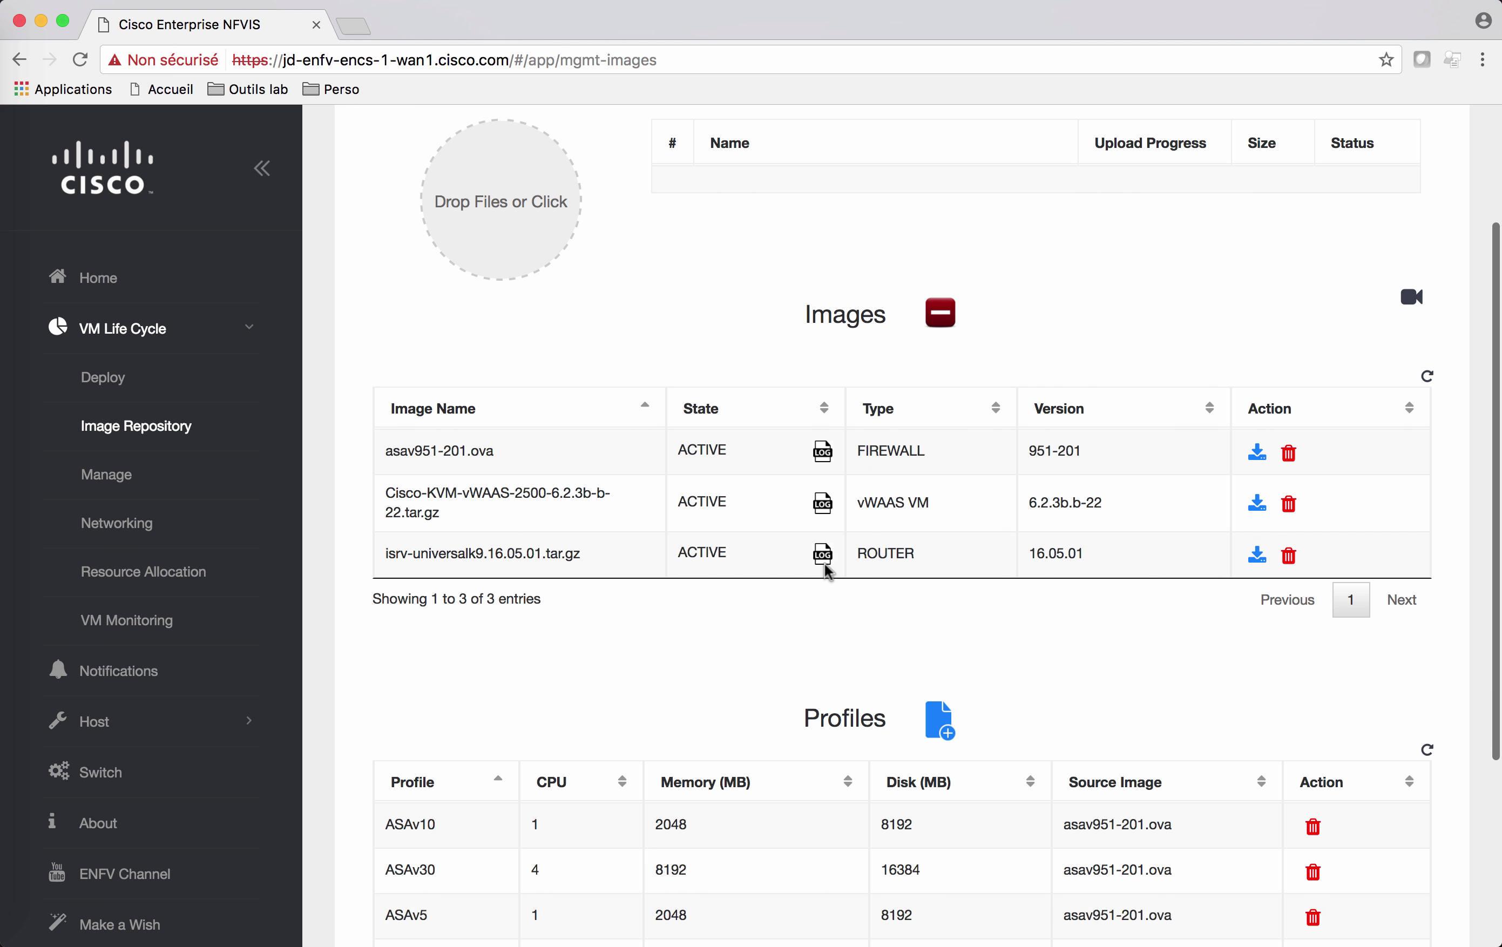
{"action": "scroll", "coordinate": [827, 572], "scroll_direction": "down", "scroll_amount": 3}
{"action": "scroll", "coordinate": [826, 572], "scroll_direction": "down", "scroll_amount": 3}
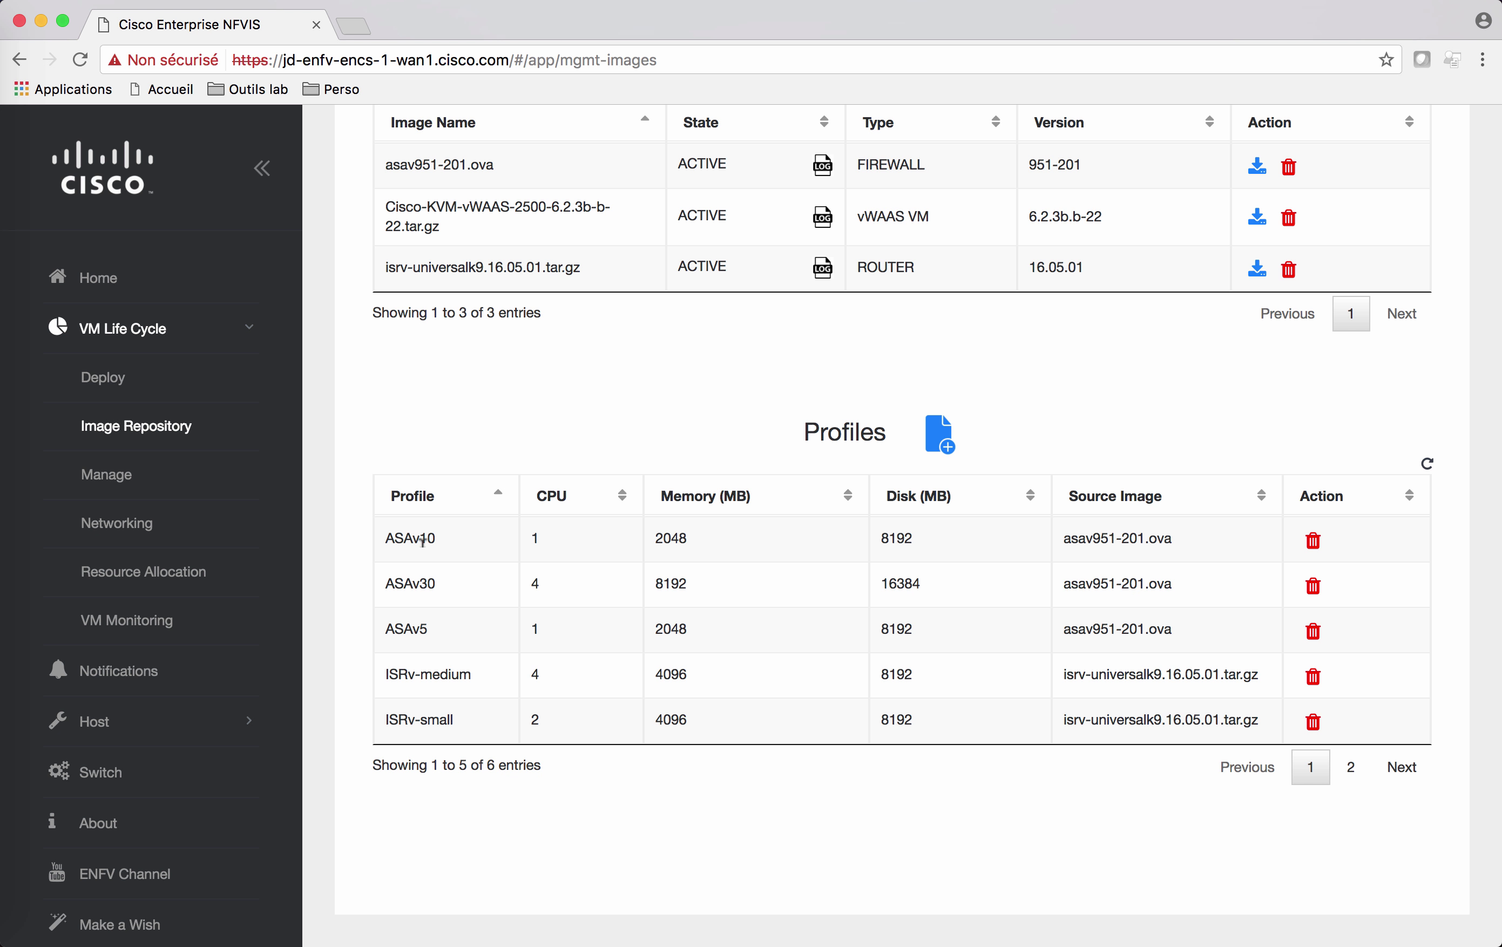
{"action": "scroll", "coordinate": [418, 577], "scroll_direction": "down", "scroll_amount": 2}
Step: Open VM Deployment and review the canvas holding wan-net and lan-net
{"action": "left_click", "coordinate": [116, 381]}
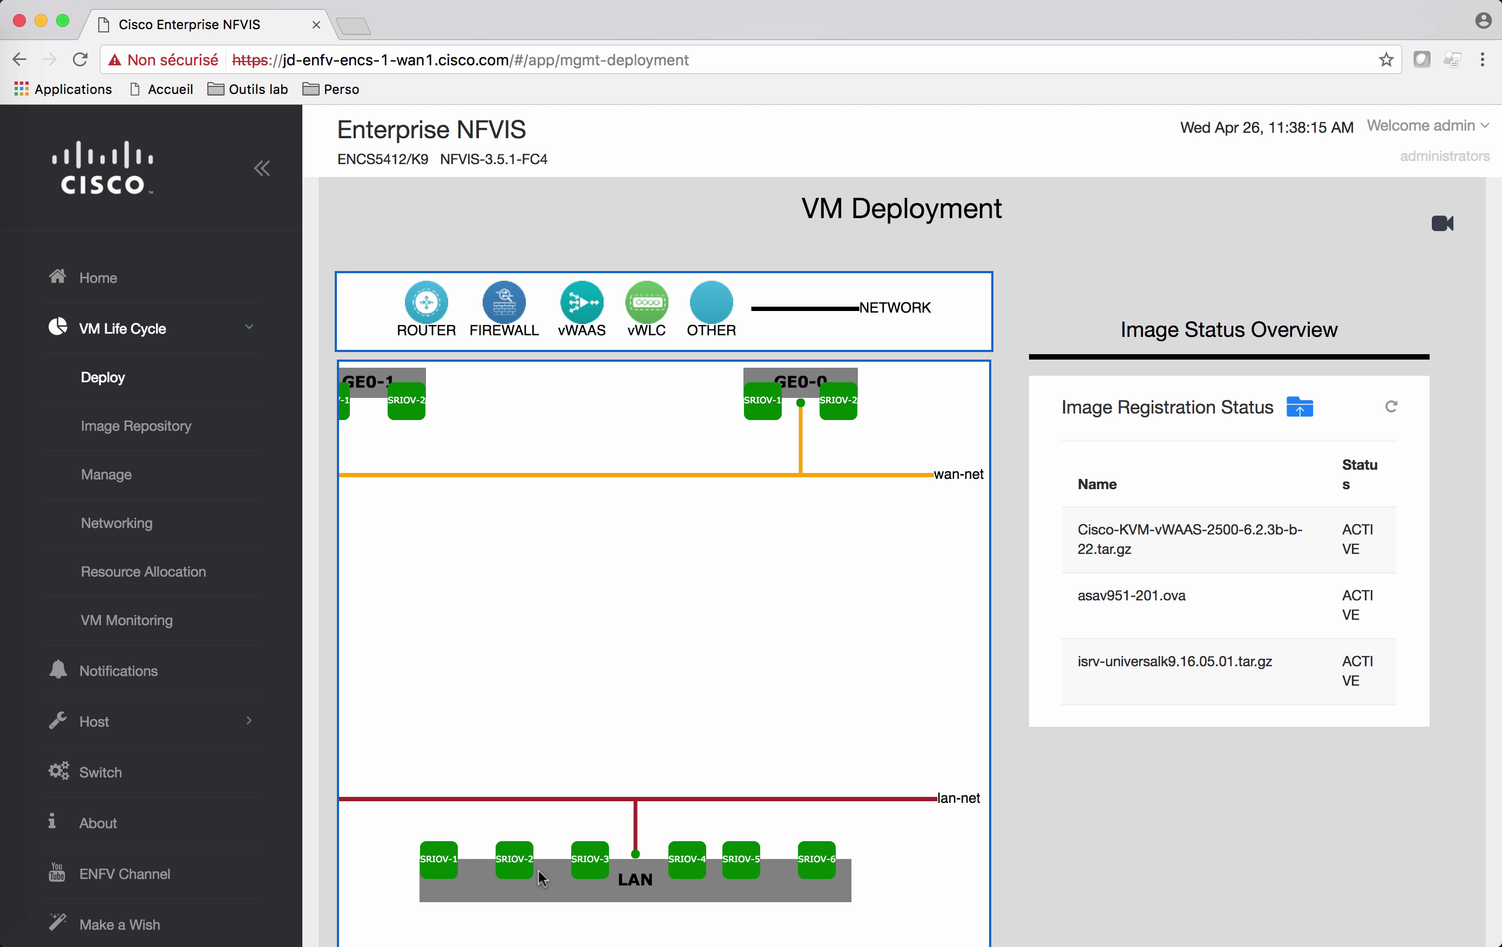
{"action": "scroll", "coordinate": [840, 904], "scroll_direction": "down", "scroll_amount": 2}
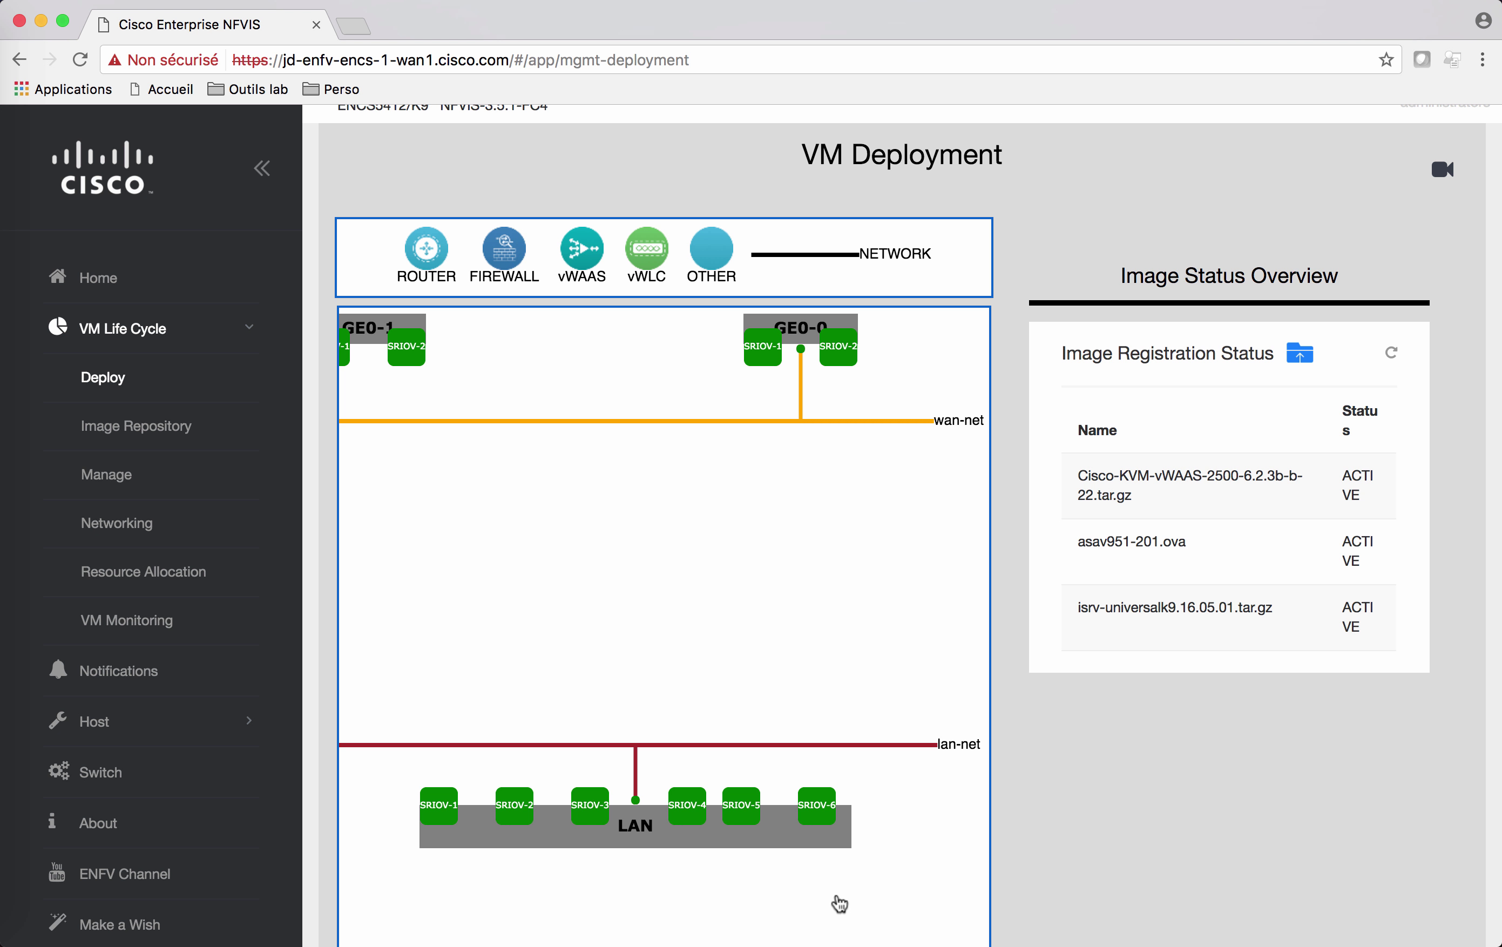
{"action": "scroll", "coordinate": [840, 904], "scroll_direction": "up", "scroll_amount": 1}
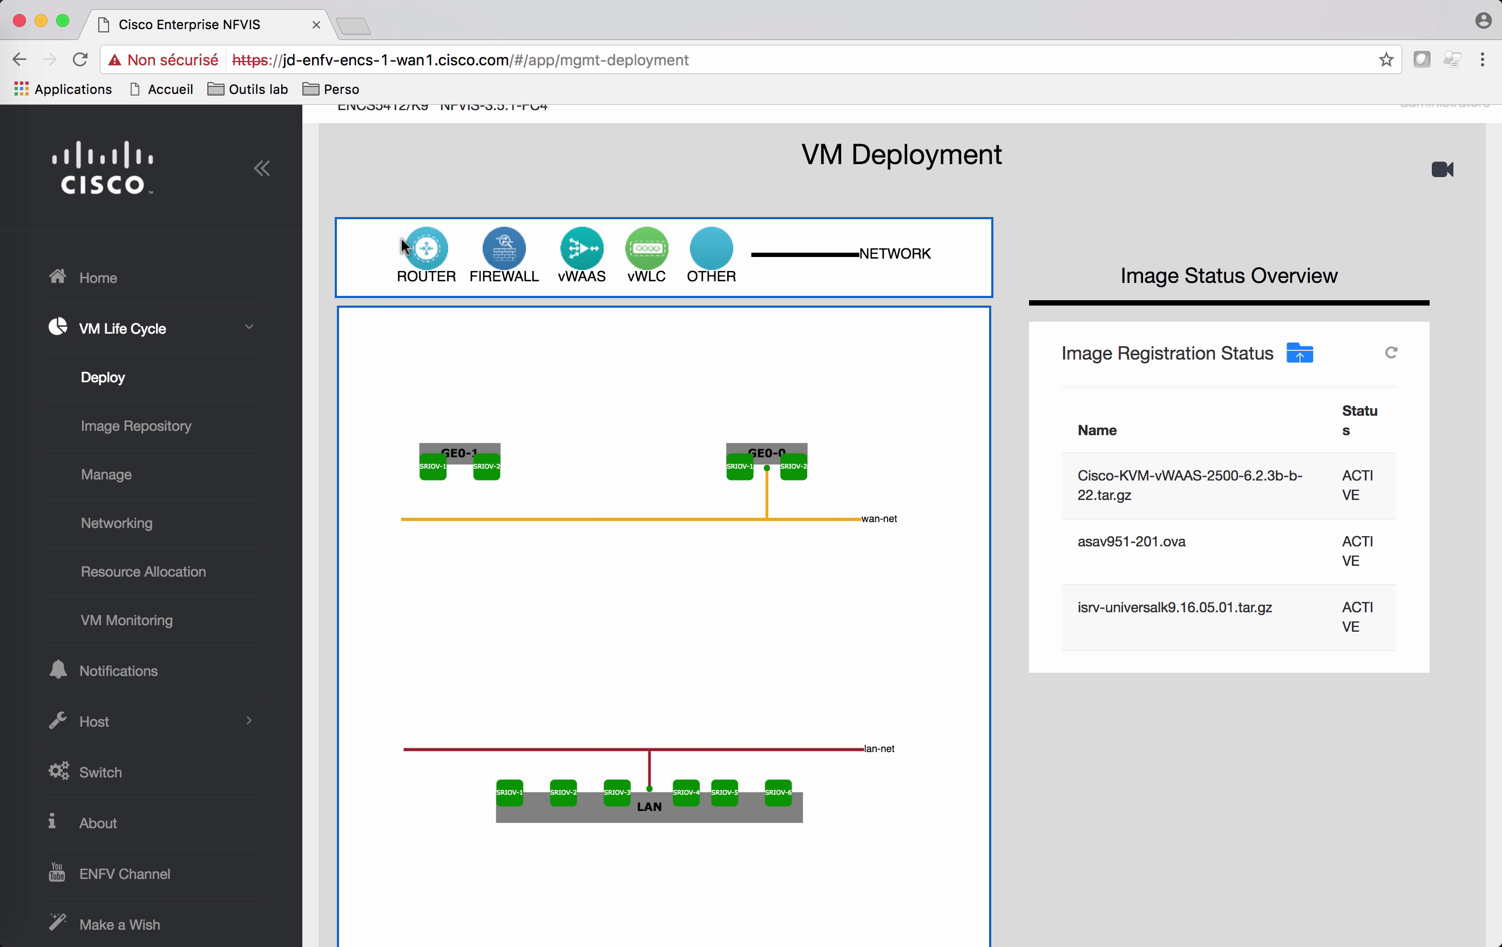
Step: Place a ROUTER VM between wan-net and lan-net with tech package ax
{"action": "left_click_drag", "start_coordinate": [420, 254], "coordinate": [654, 573]}
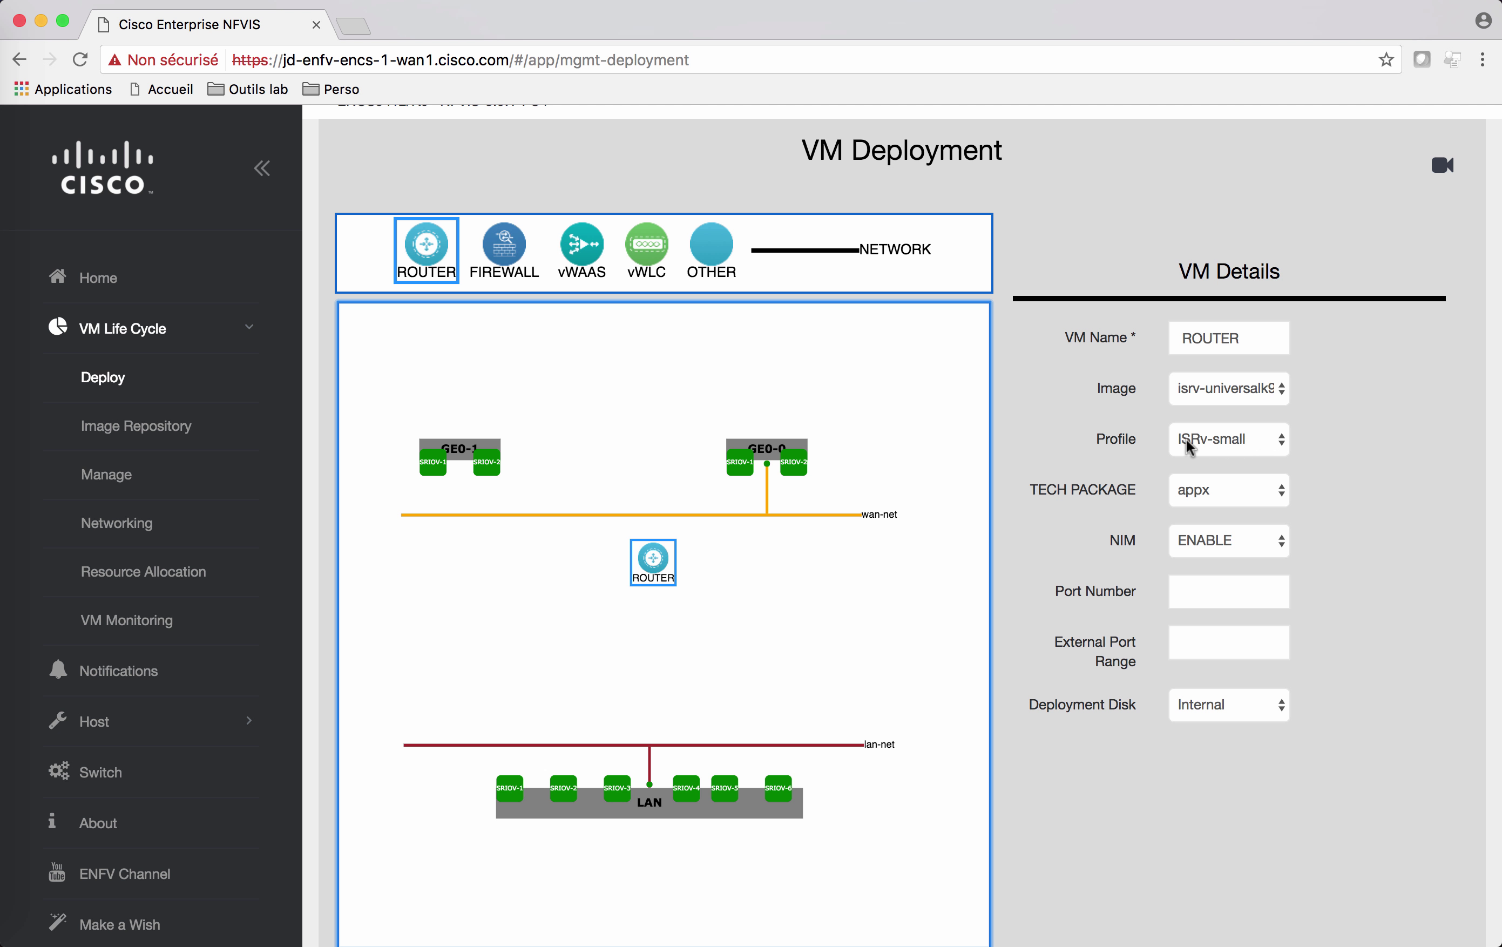
{"action": "left_click", "coordinate": [1275, 495]}
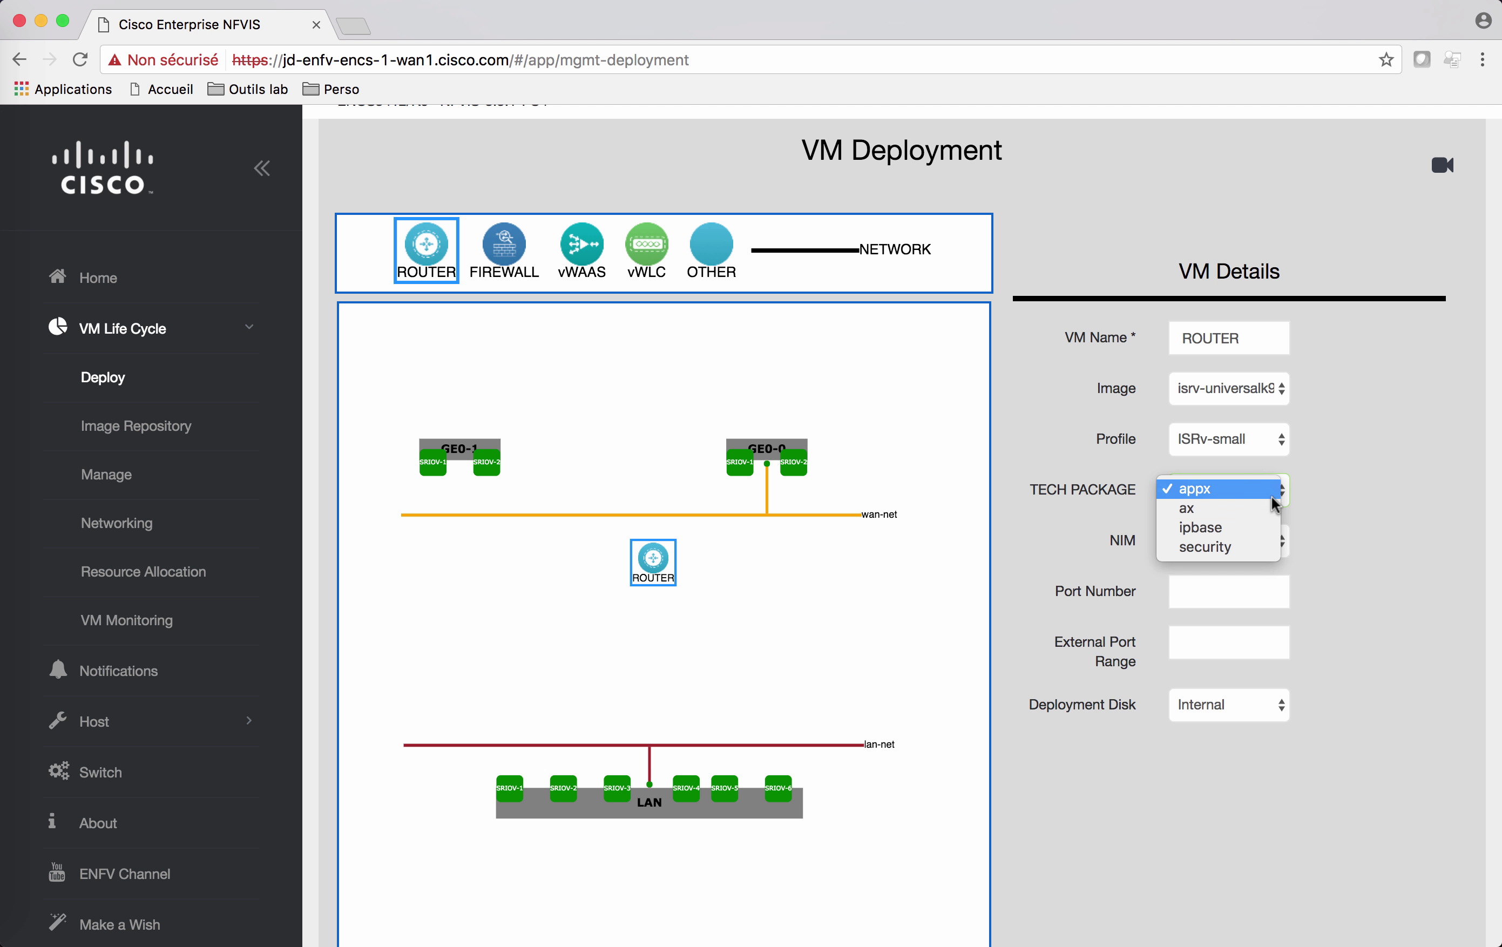
{"action": "left_click", "coordinate": [1235, 509]}
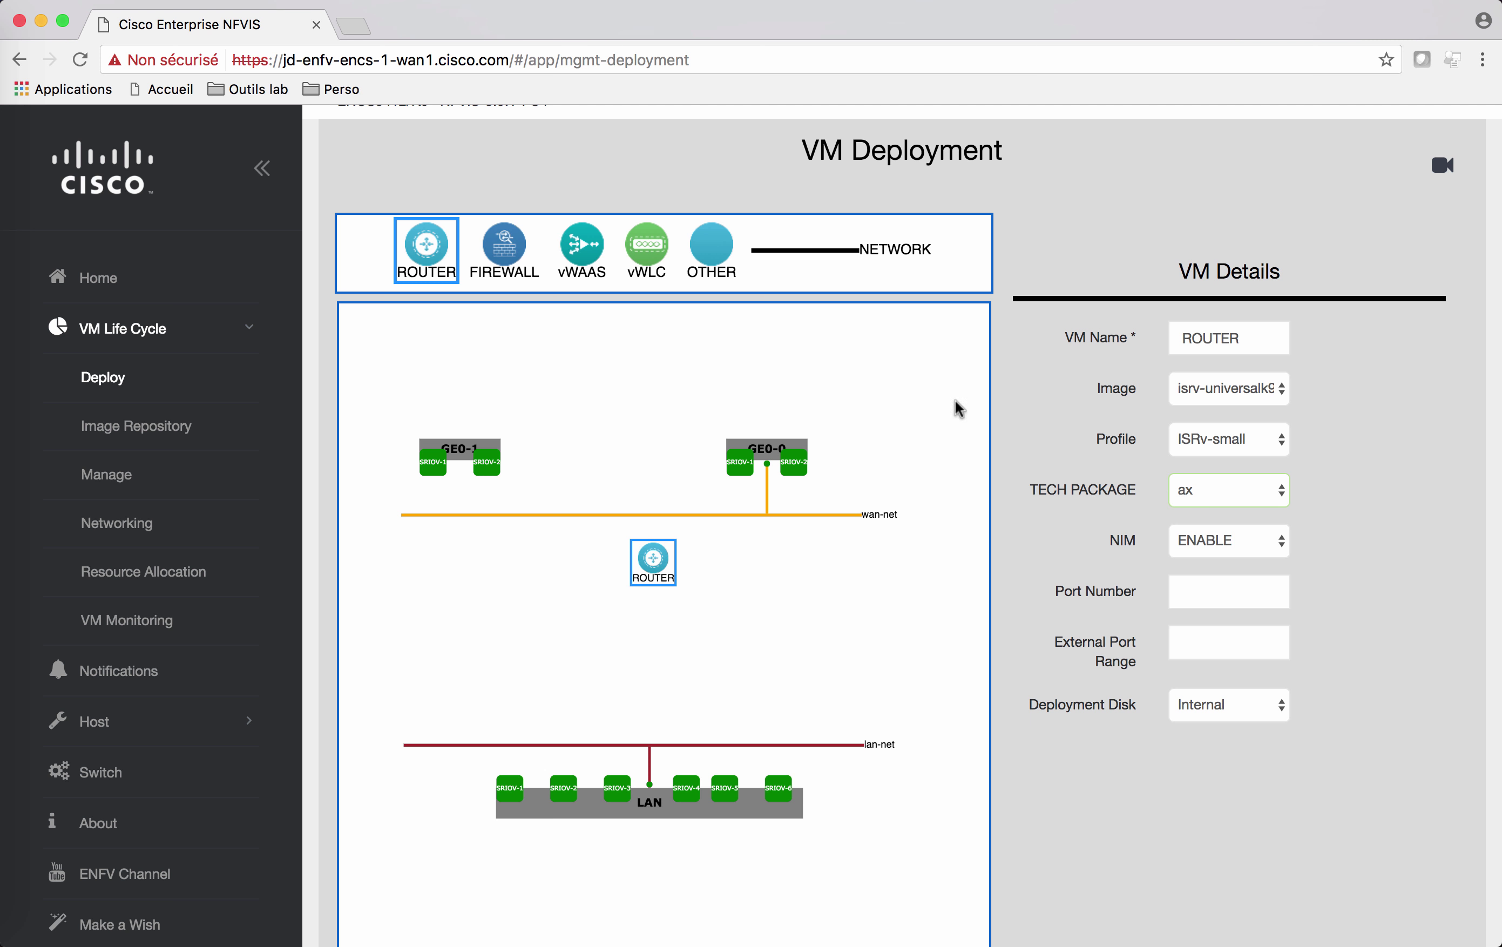
Step: Place a FIREWALL VM below the router using the ASAv5 profile
{"action": "left_click", "coordinate": [511, 256]}
{"action": "left_click_drag", "start_coordinate": [511, 256], "coordinate": [656, 662]}
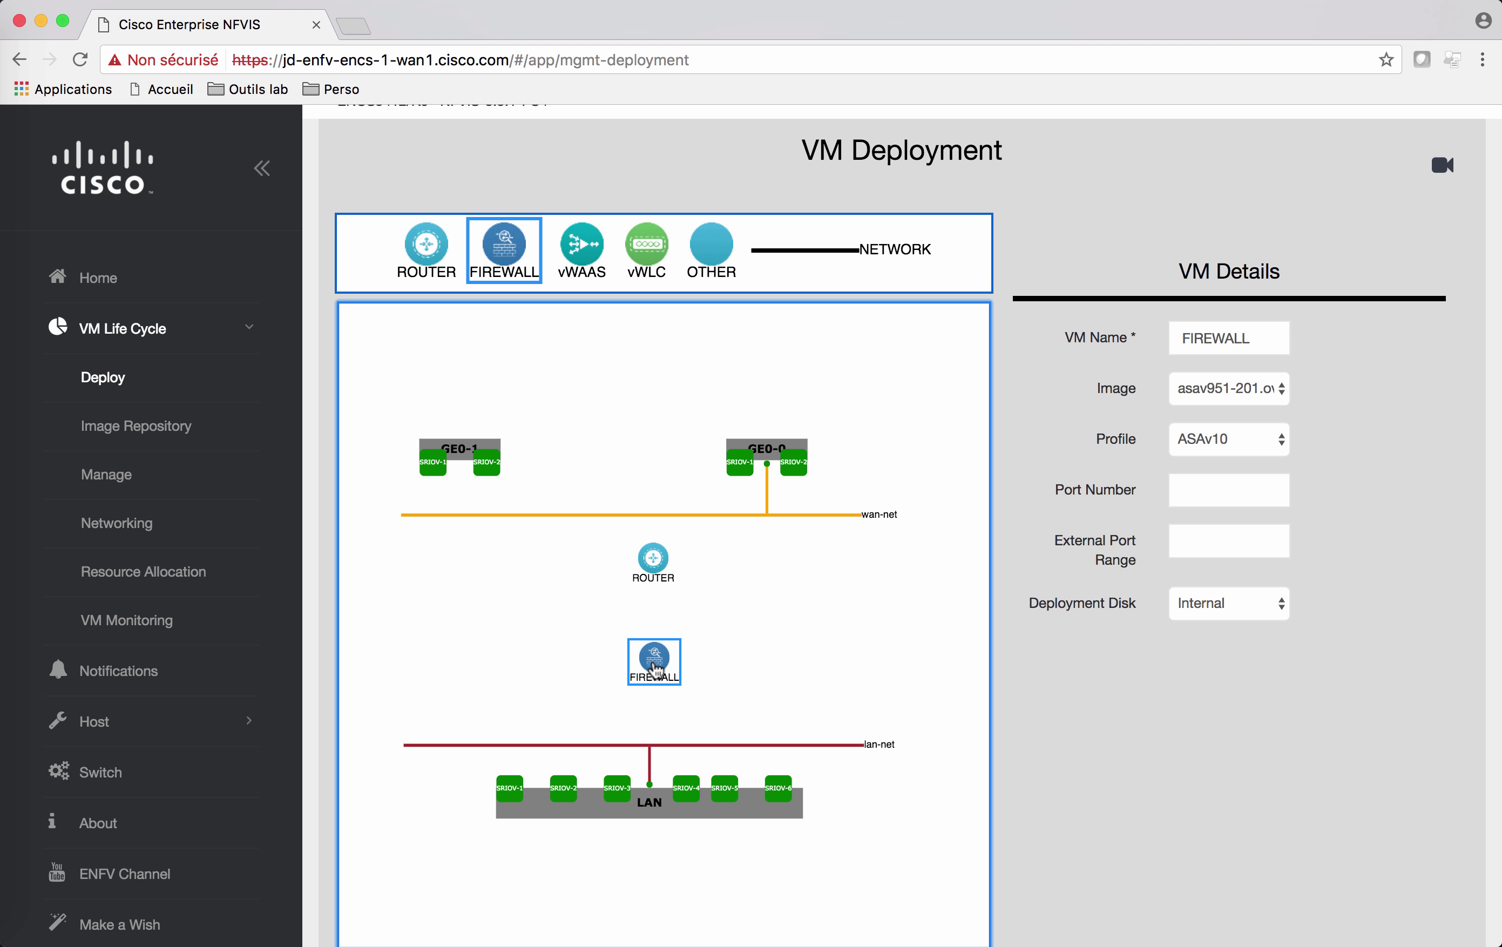
{"action": "left_click", "coordinate": [1236, 446]}
{"action": "left_click", "coordinate": [1214, 478]}
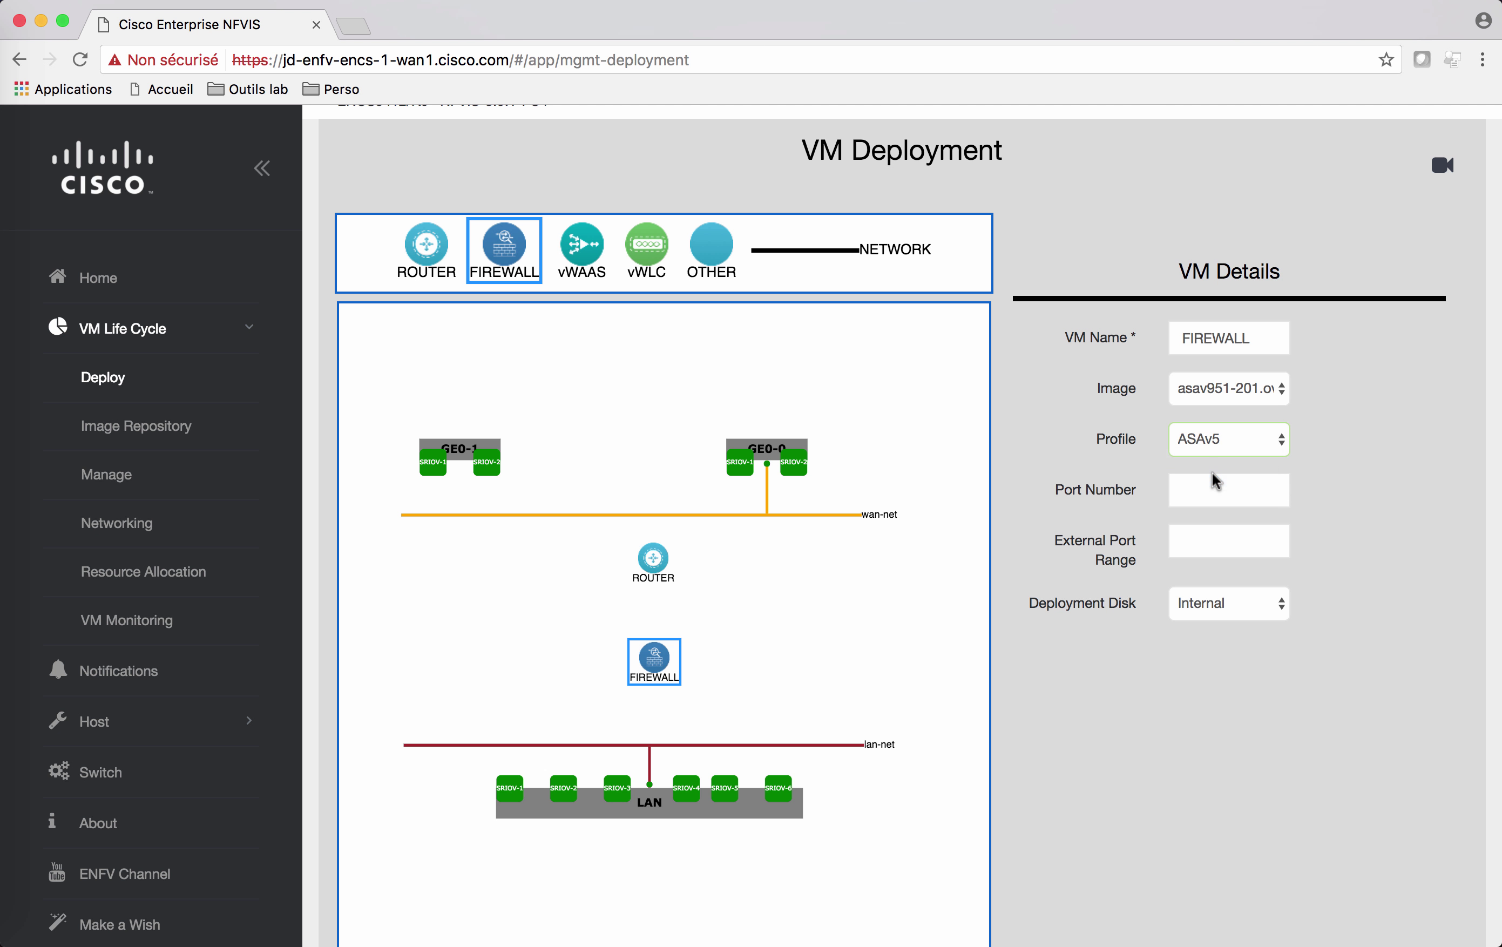
Step: Add a network named srv-net between ROUTER and FIREWALL, and link ROUTER to wan-net
{"action": "left_click_drag", "start_coordinate": [812, 252], "coordinate": [669, 613]}
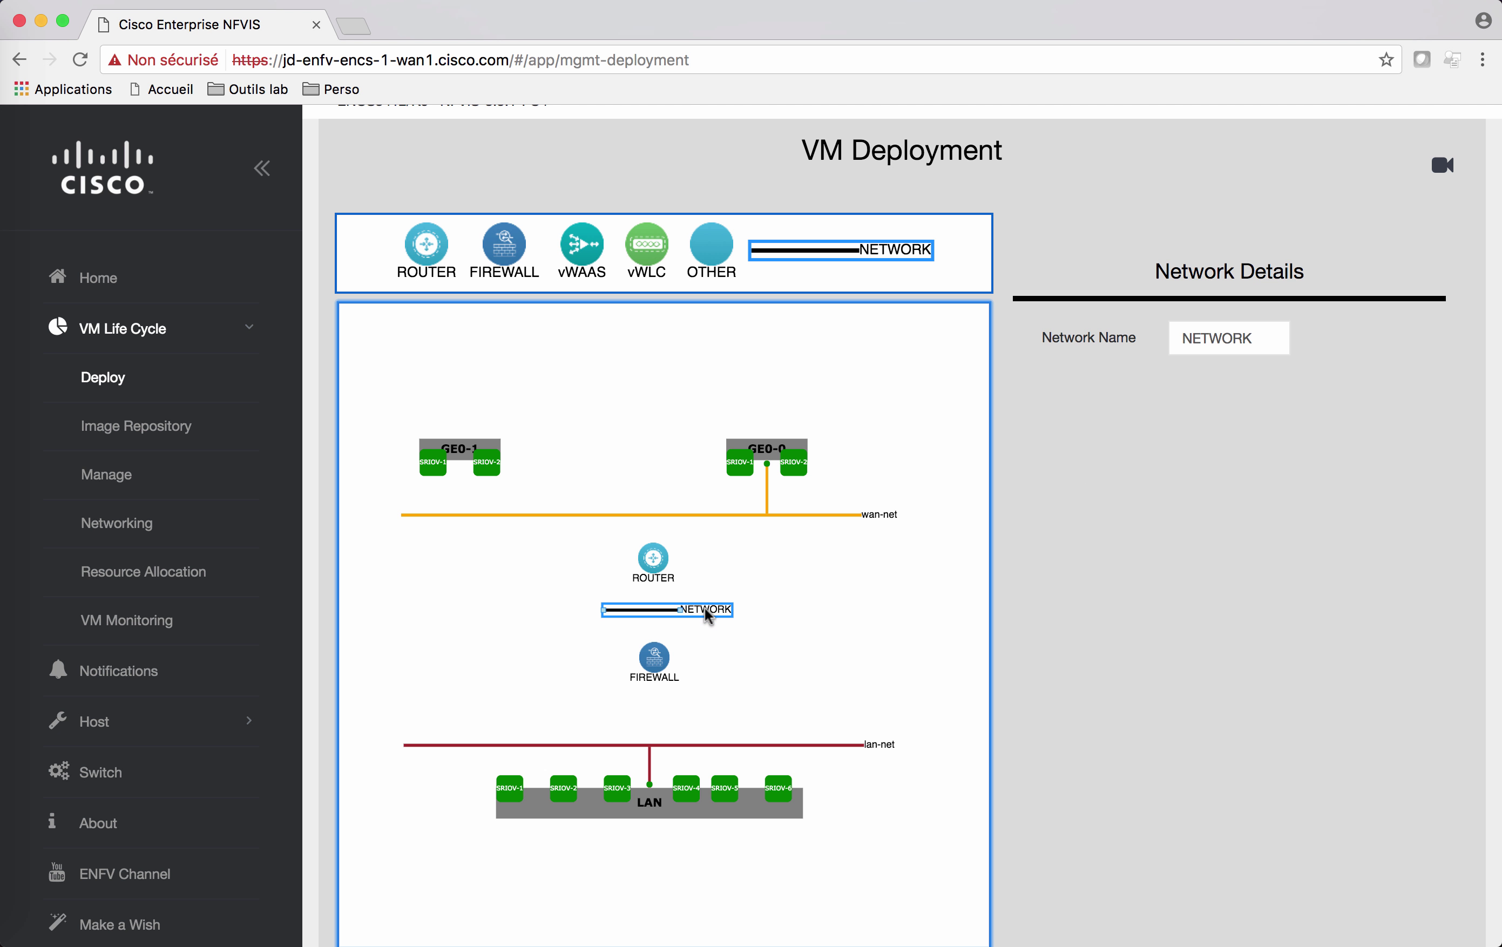
{"action": "double_click", "coordinate": [1243, 339]}
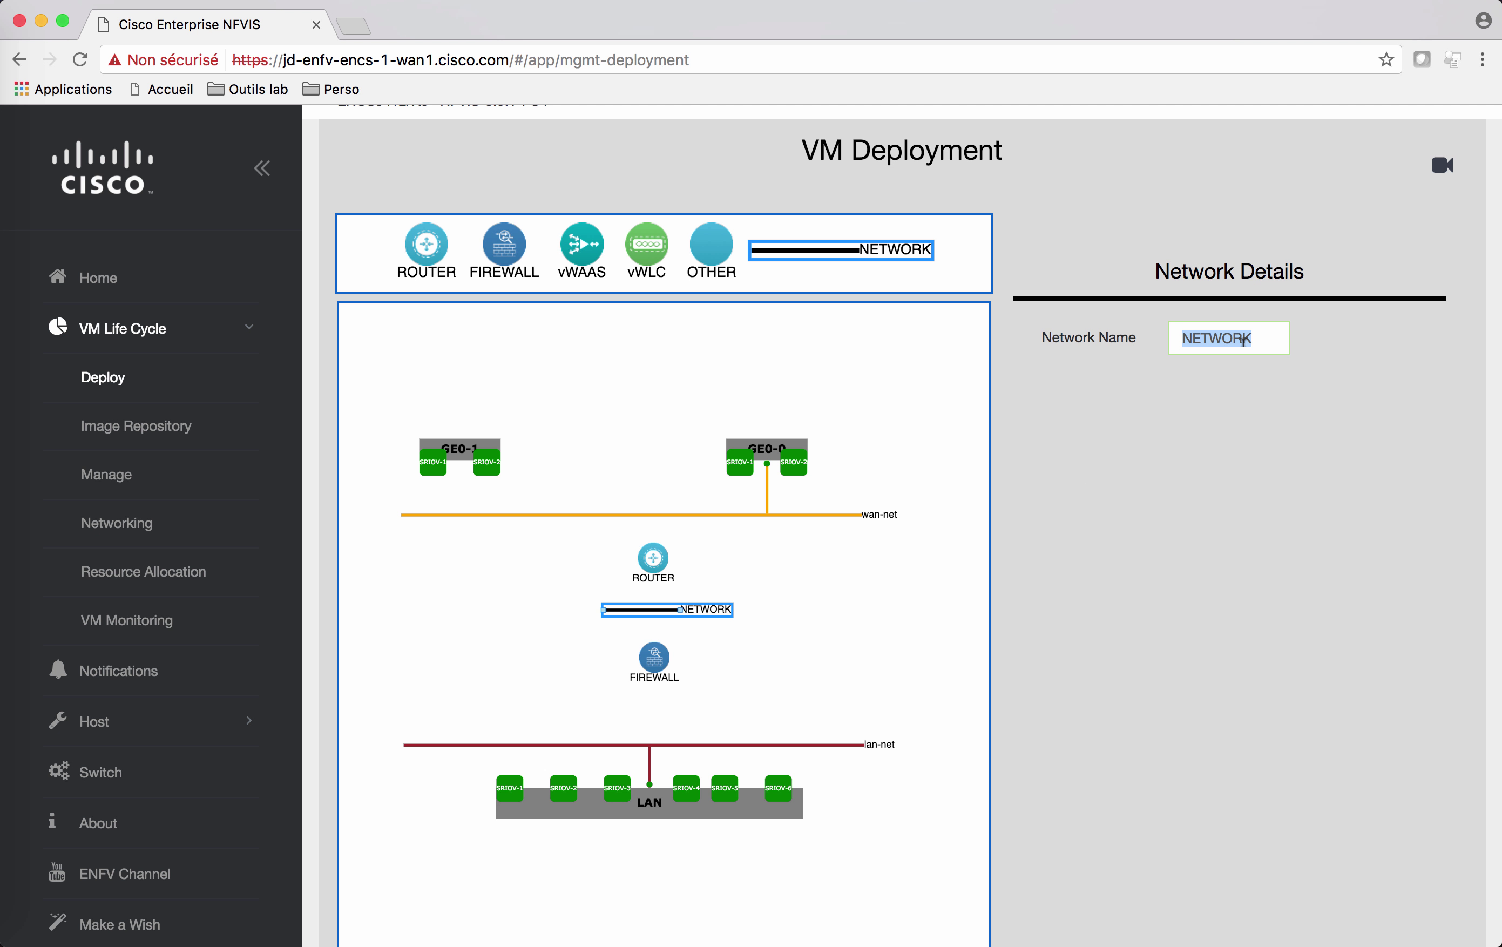
{"action": "type", "text": "srv-net"}
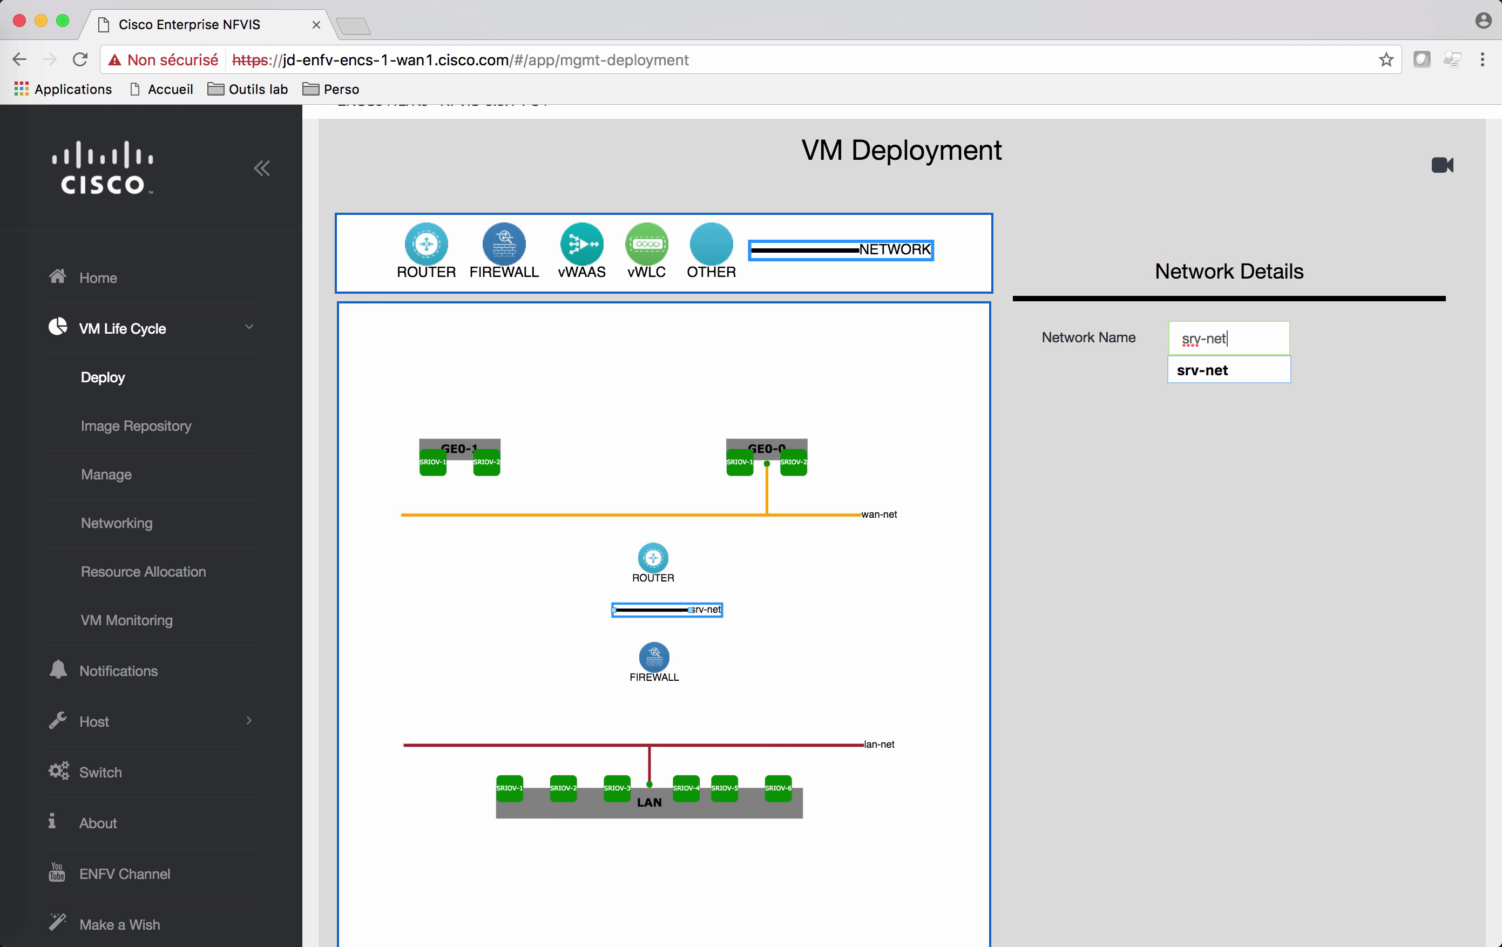
{"action": "left_click", "coordinate": [1233, 375]}
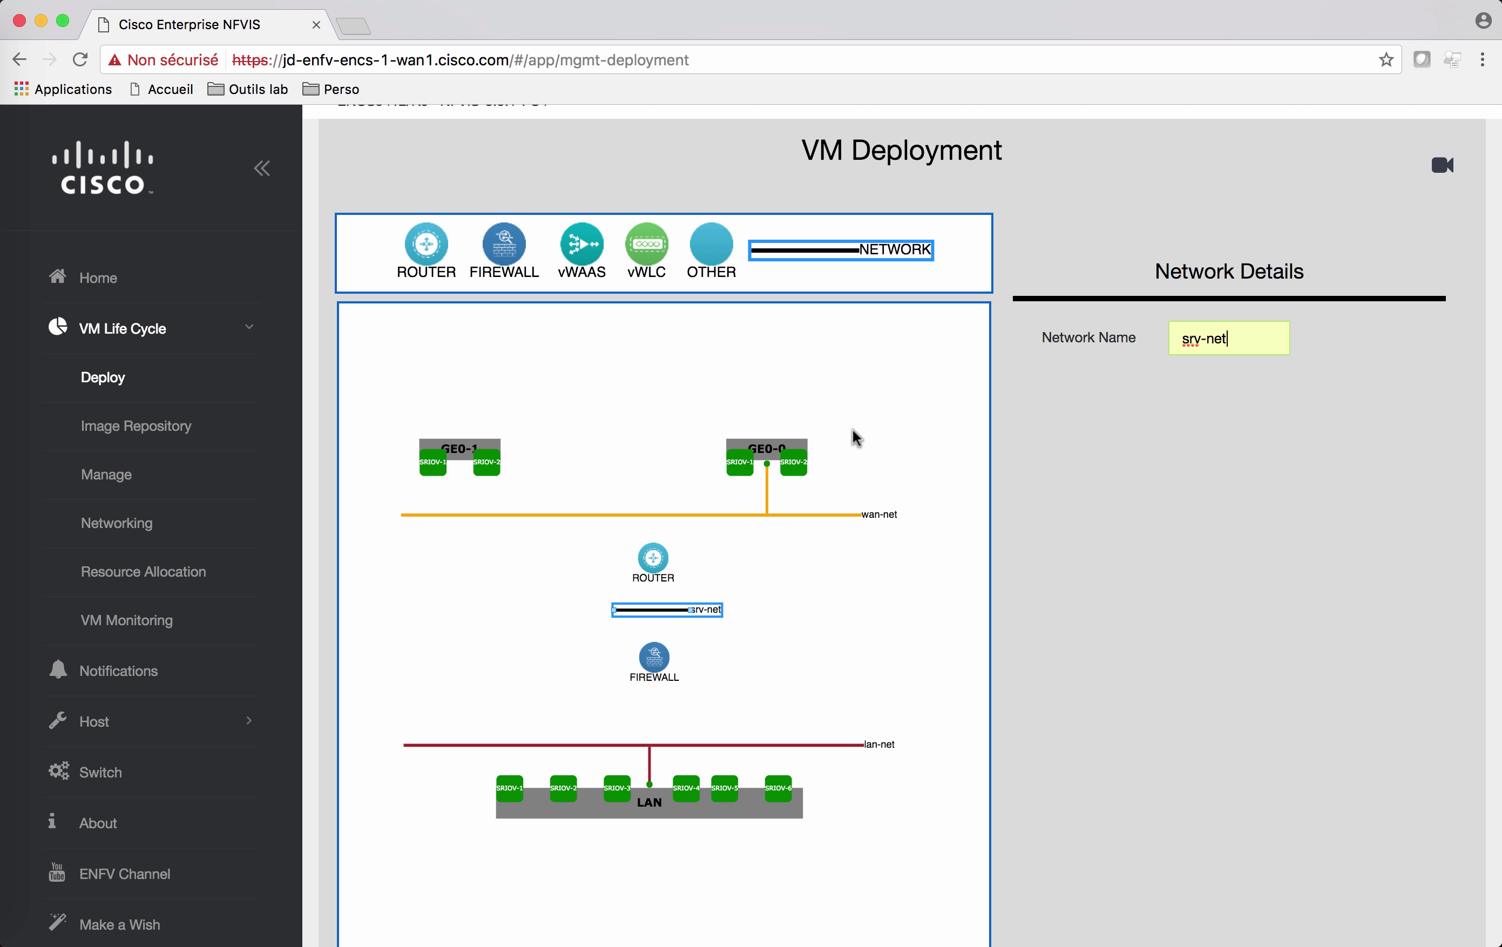
{"action": "left_click_drag", "start_coordinate": [653, 558], "coordinate": [669, 714]}
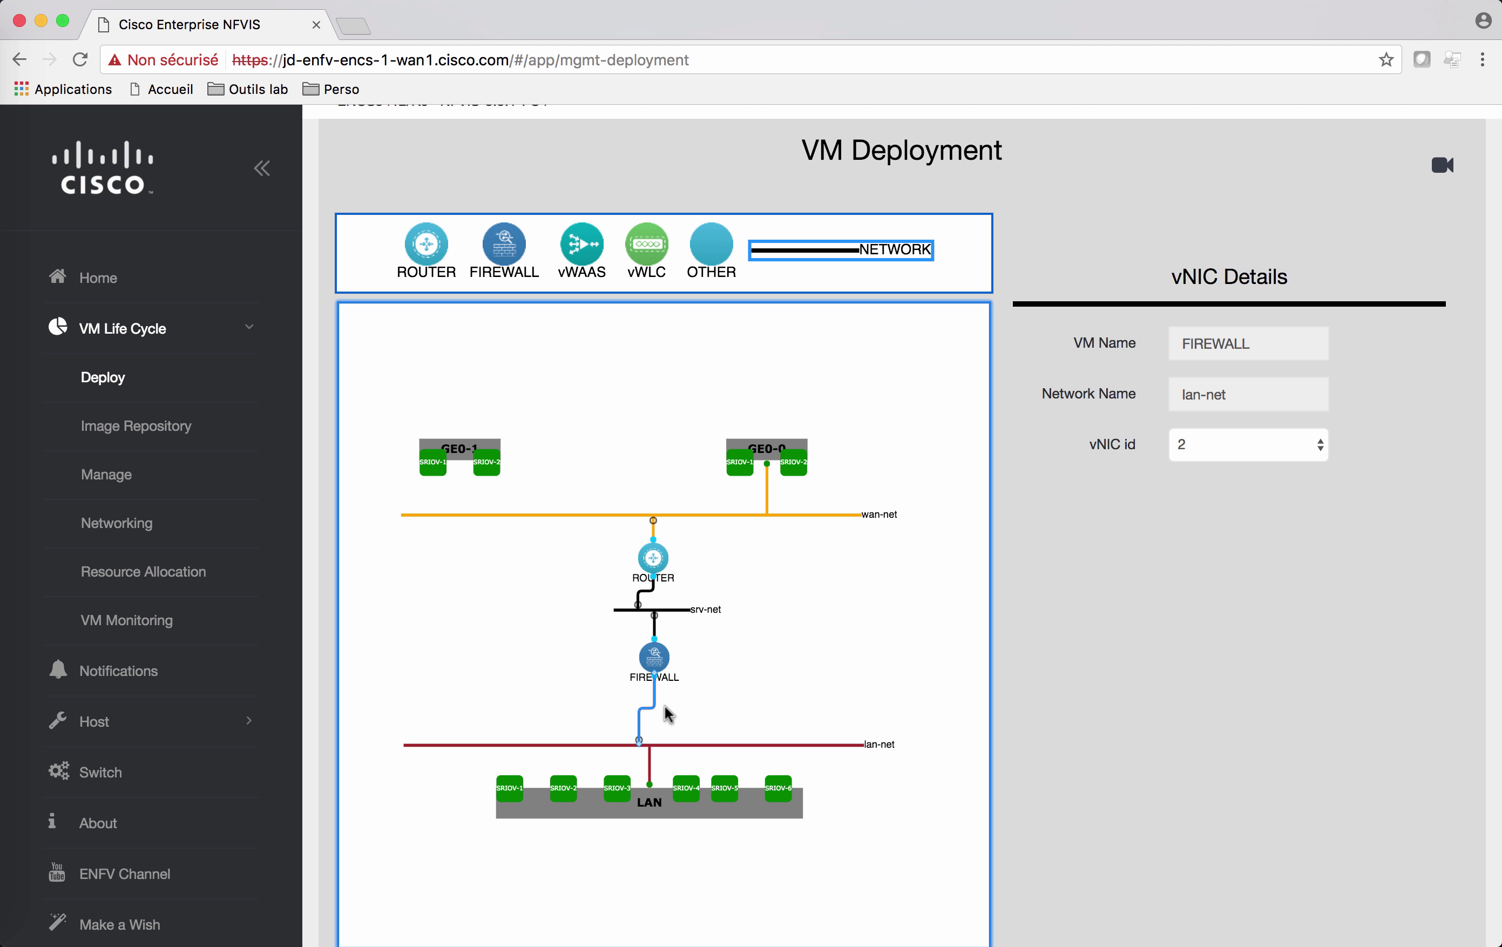
Step: Deploy the ROUTER, FIREWALL and srv-net topology from below the canvas
{"action": "scroll", "coordinate": [1197, 761], "scroll_direction": "down", "scroll_amount": 2}
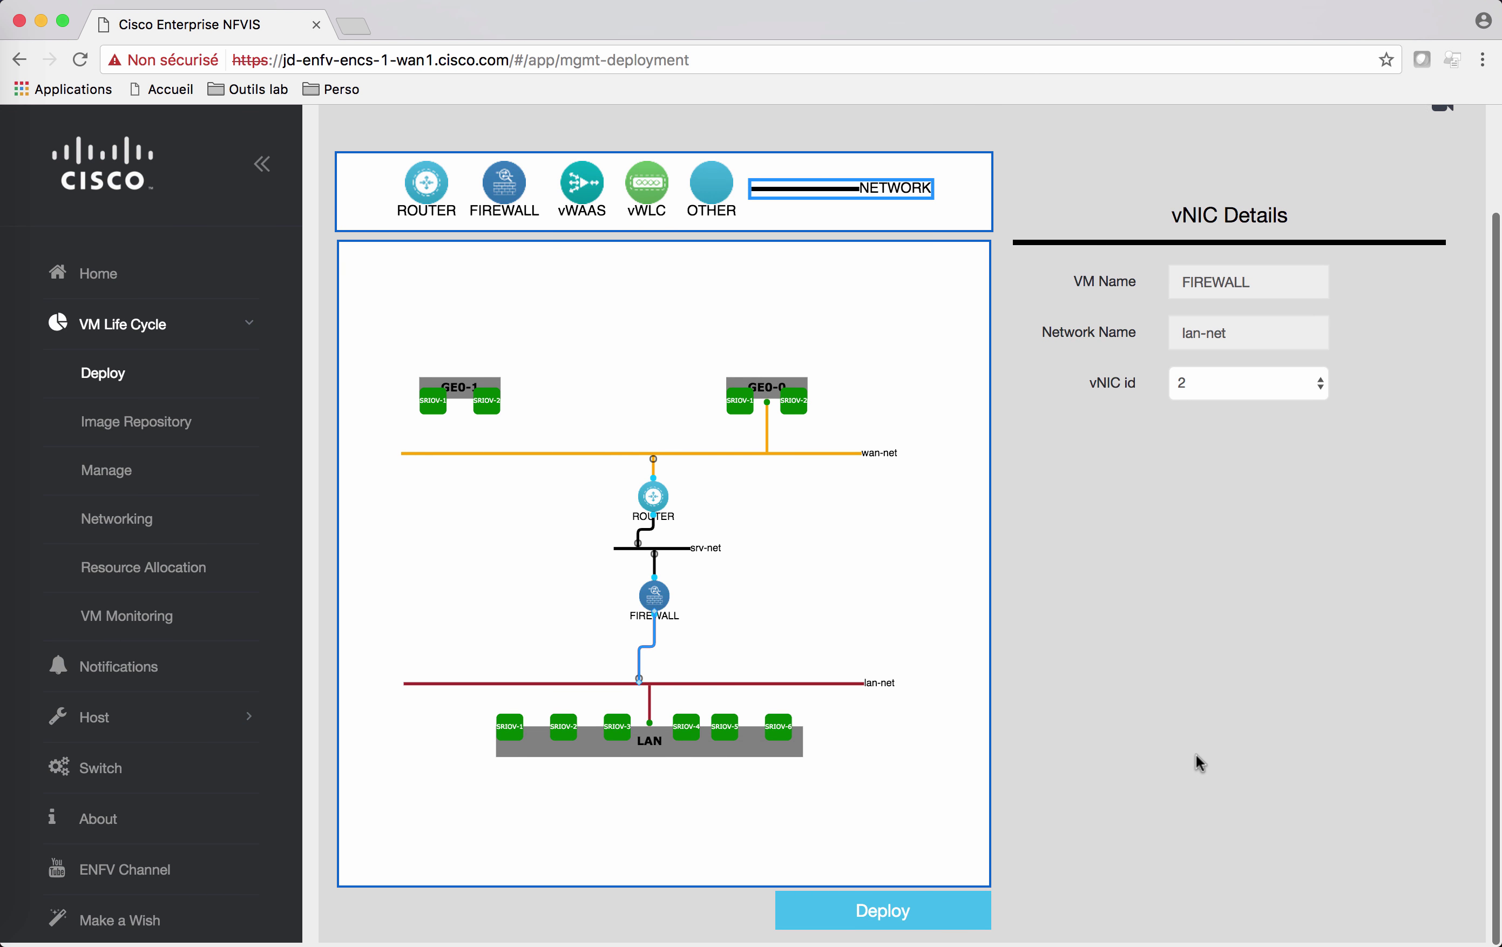
{"action": "left_click", "coordinate": [900, 913]}
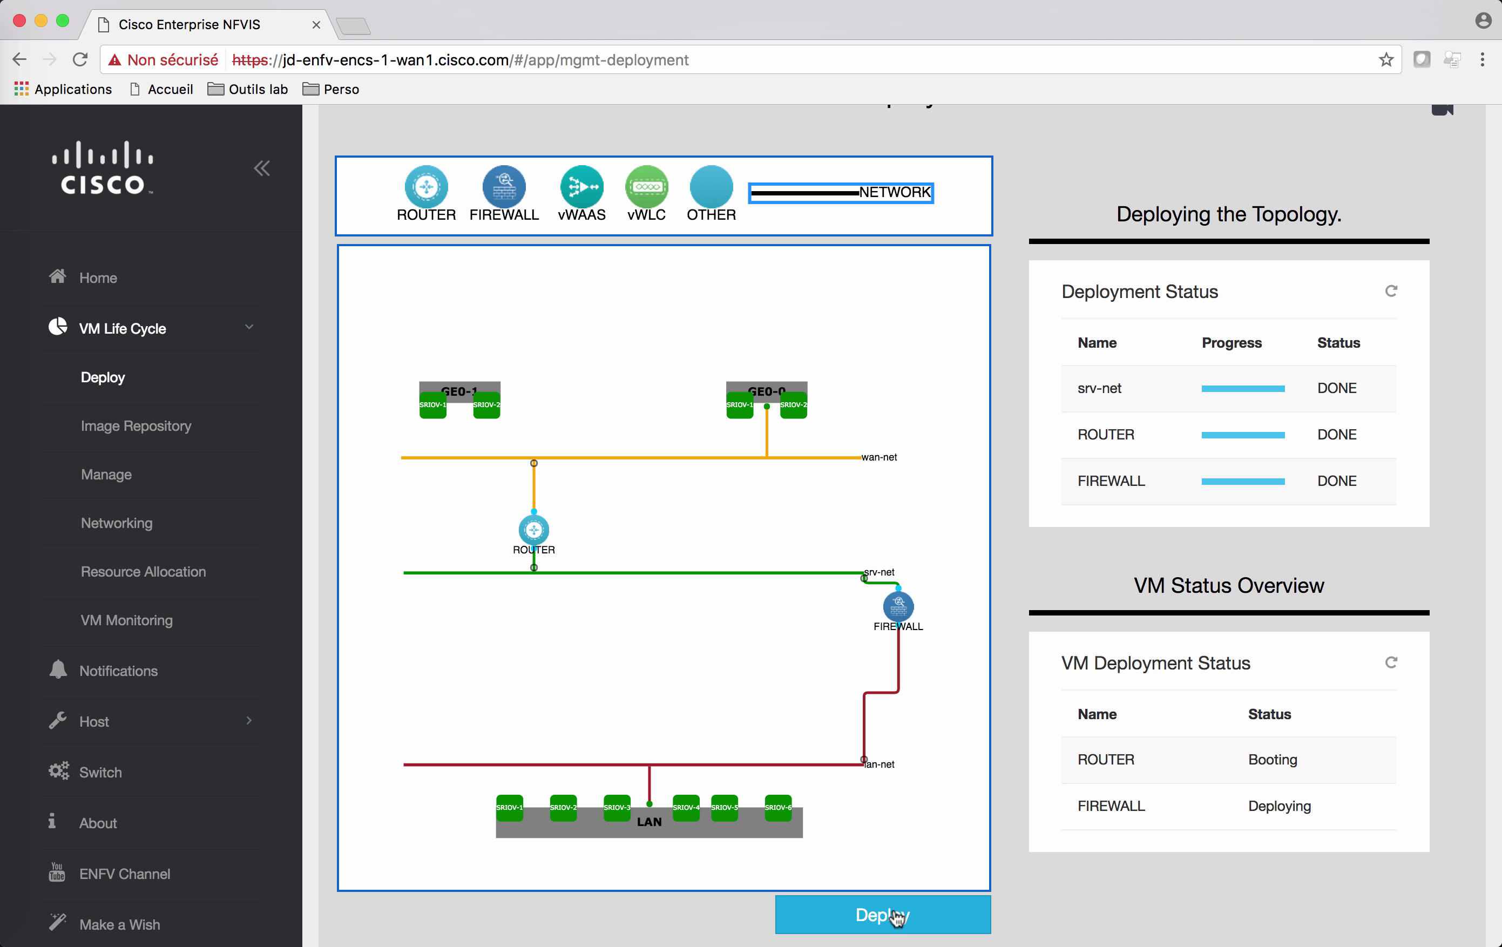
Step: From the VM Status page, open the FIREWALL console on vnc port 6001
{"action": "left_click", "coordinate": [101, 482]}
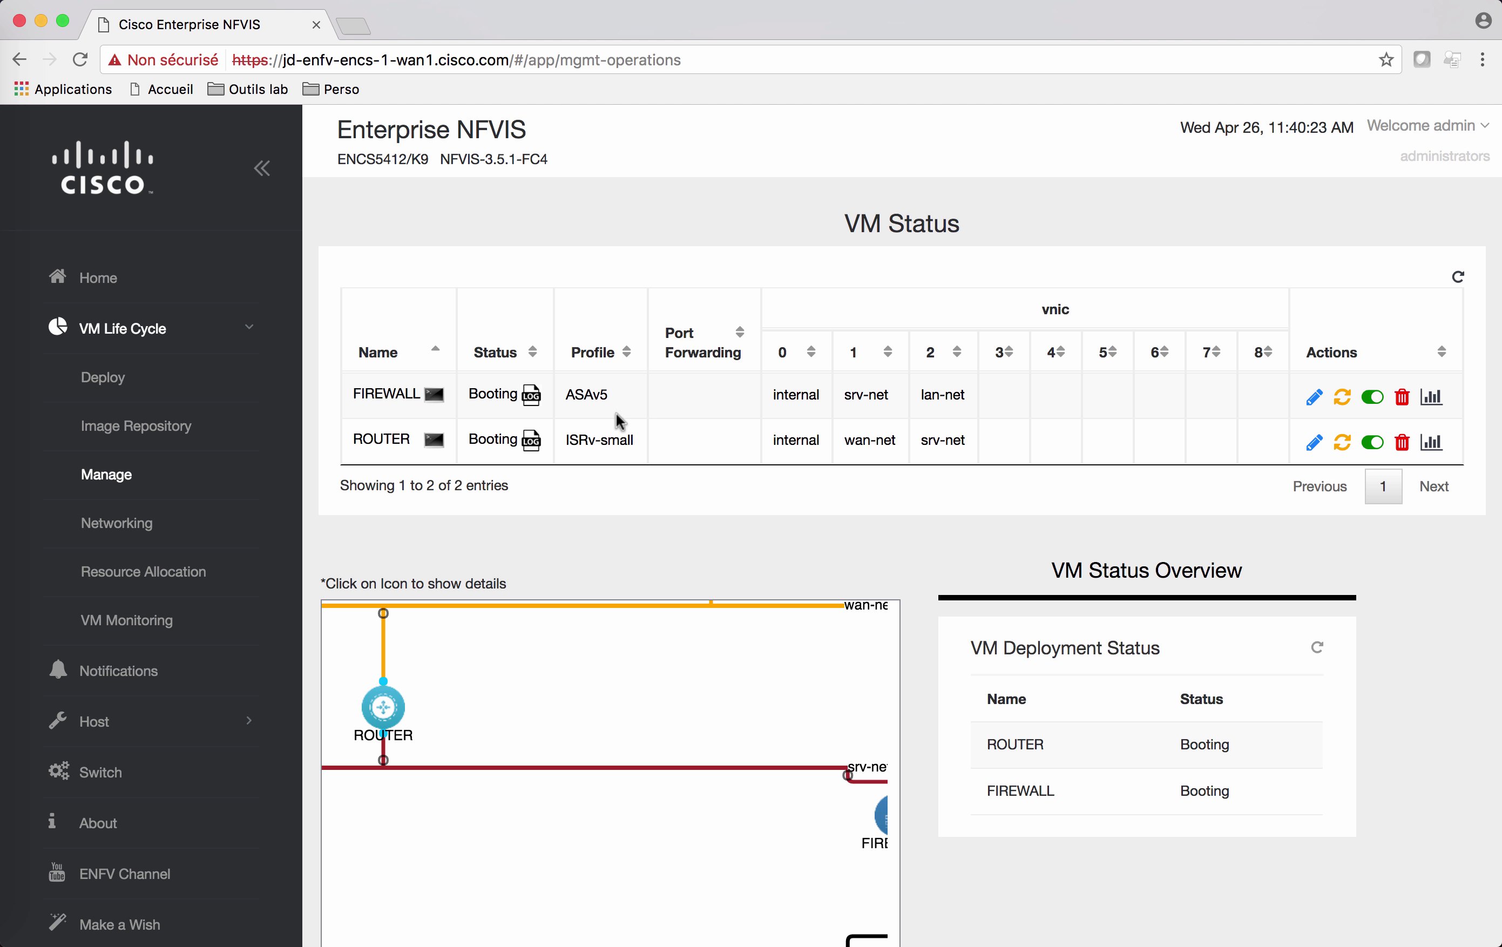
{"action": "scroll", "coordinate": [557, 689], "scroll_direction": "down", "scroll_amount": 3}
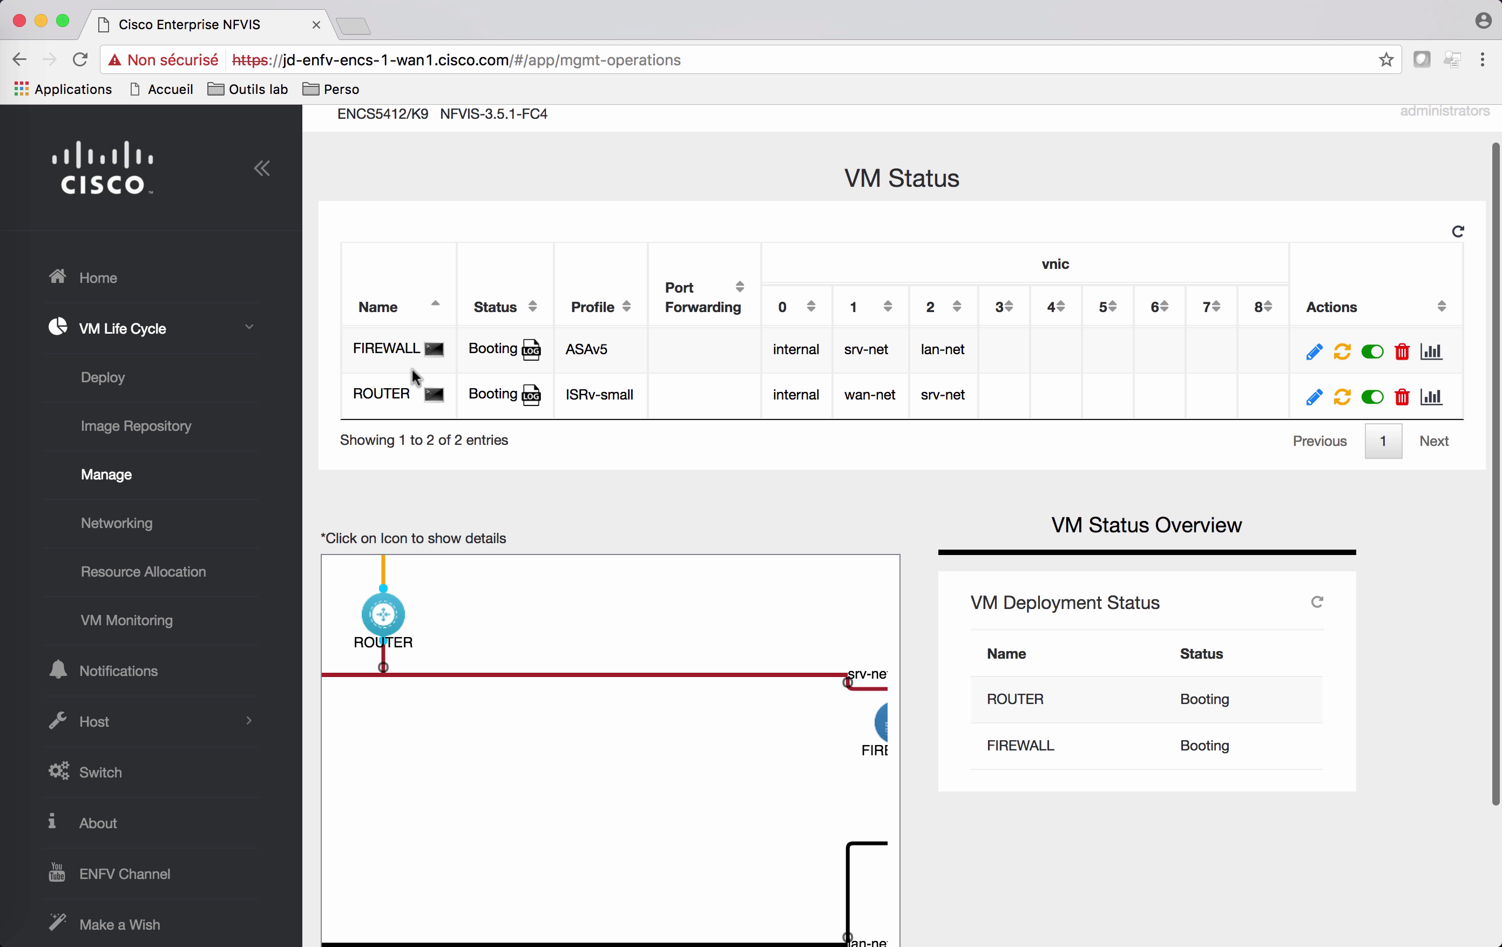
{"action": "left_click", "coordinate": [434, 353]}
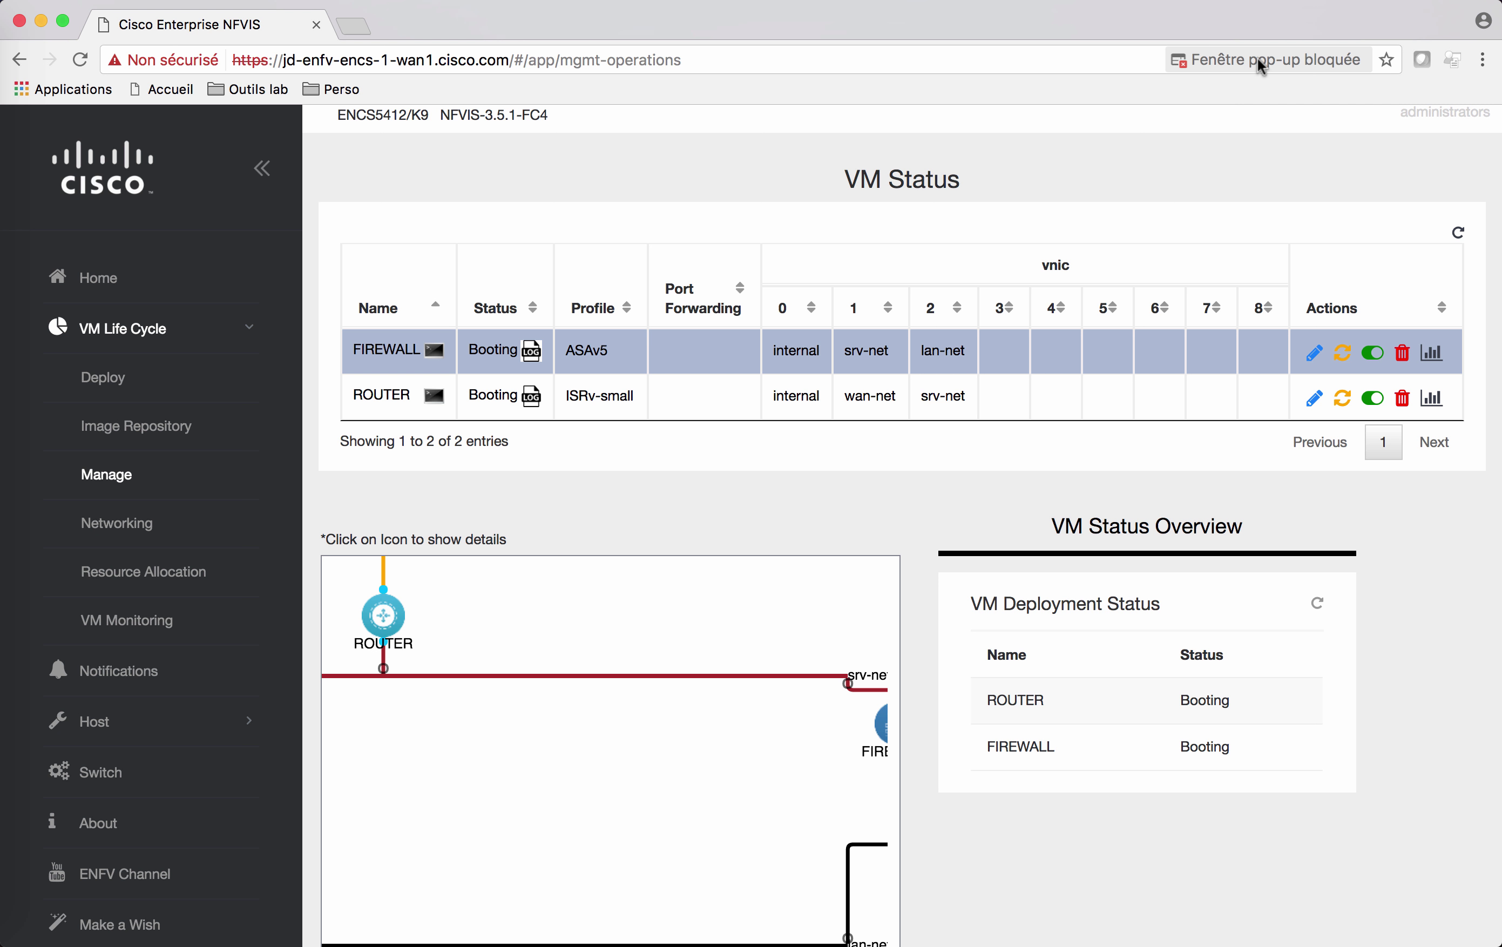
{"action": "left_click", "coordinate": [1259, 58]}
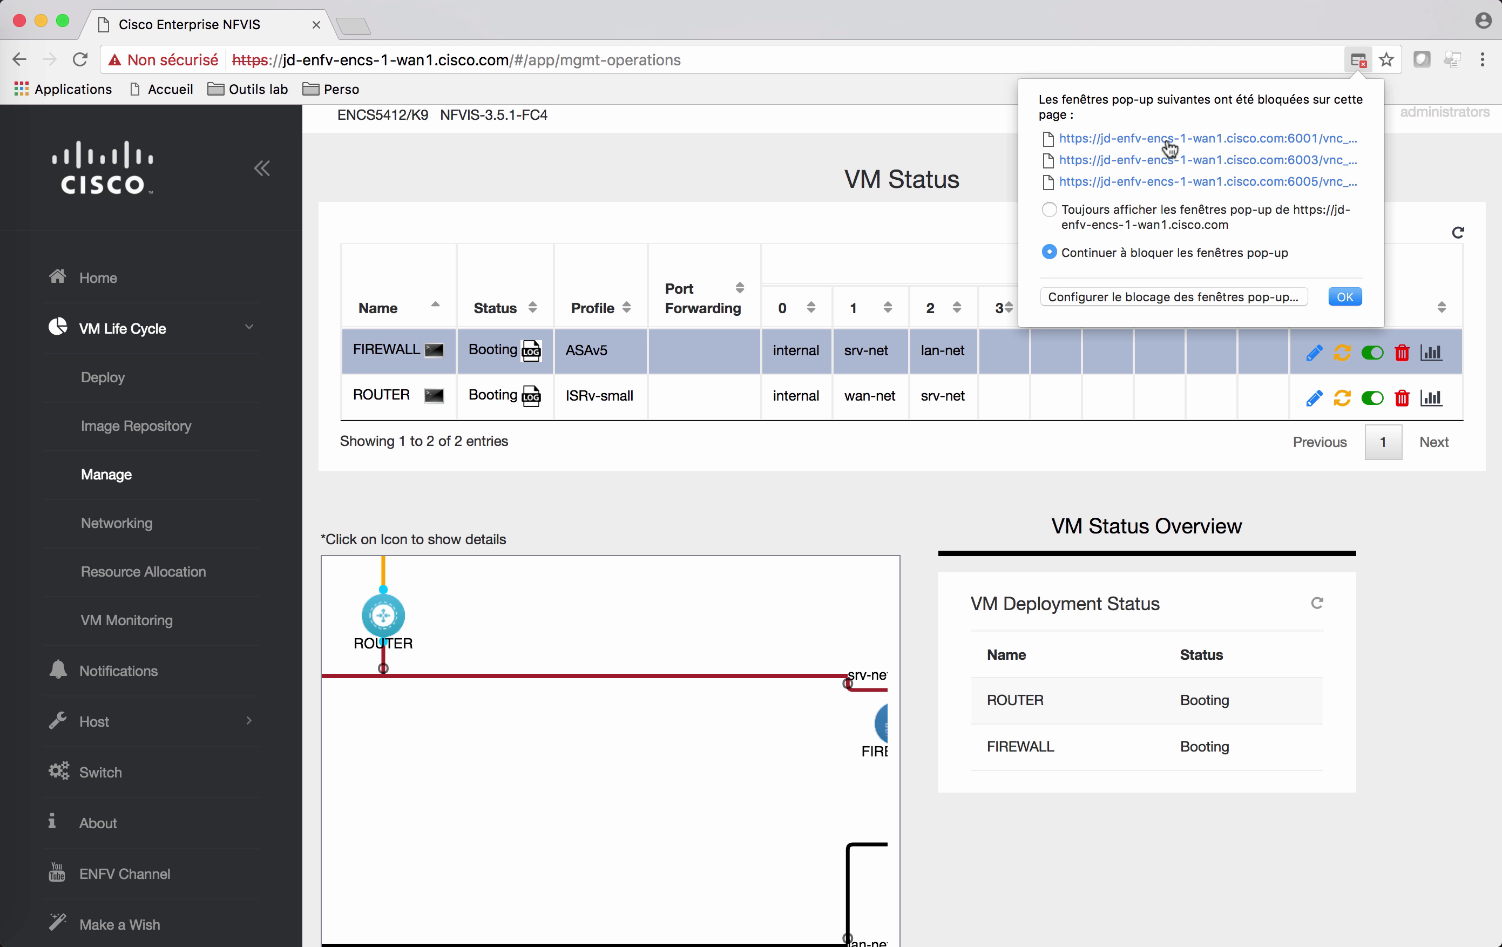
{"action": "left_click", "coordinate": [1168, 144]}
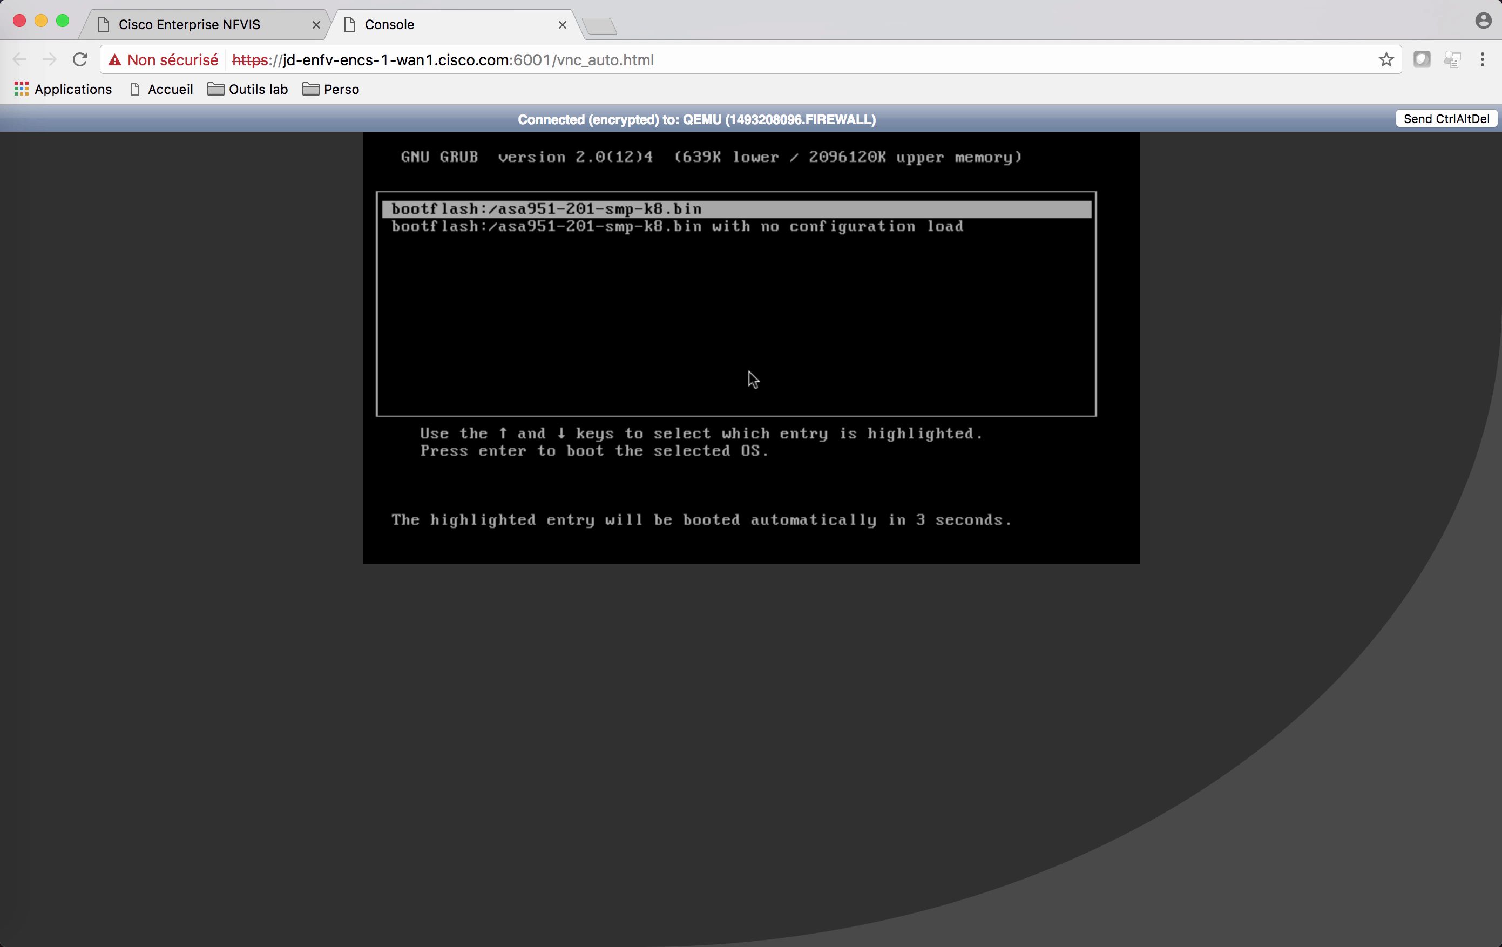
Step: Boot the firewall's default image and enter privileged mode with 'en'
{"action": "key", "text": "Return"}
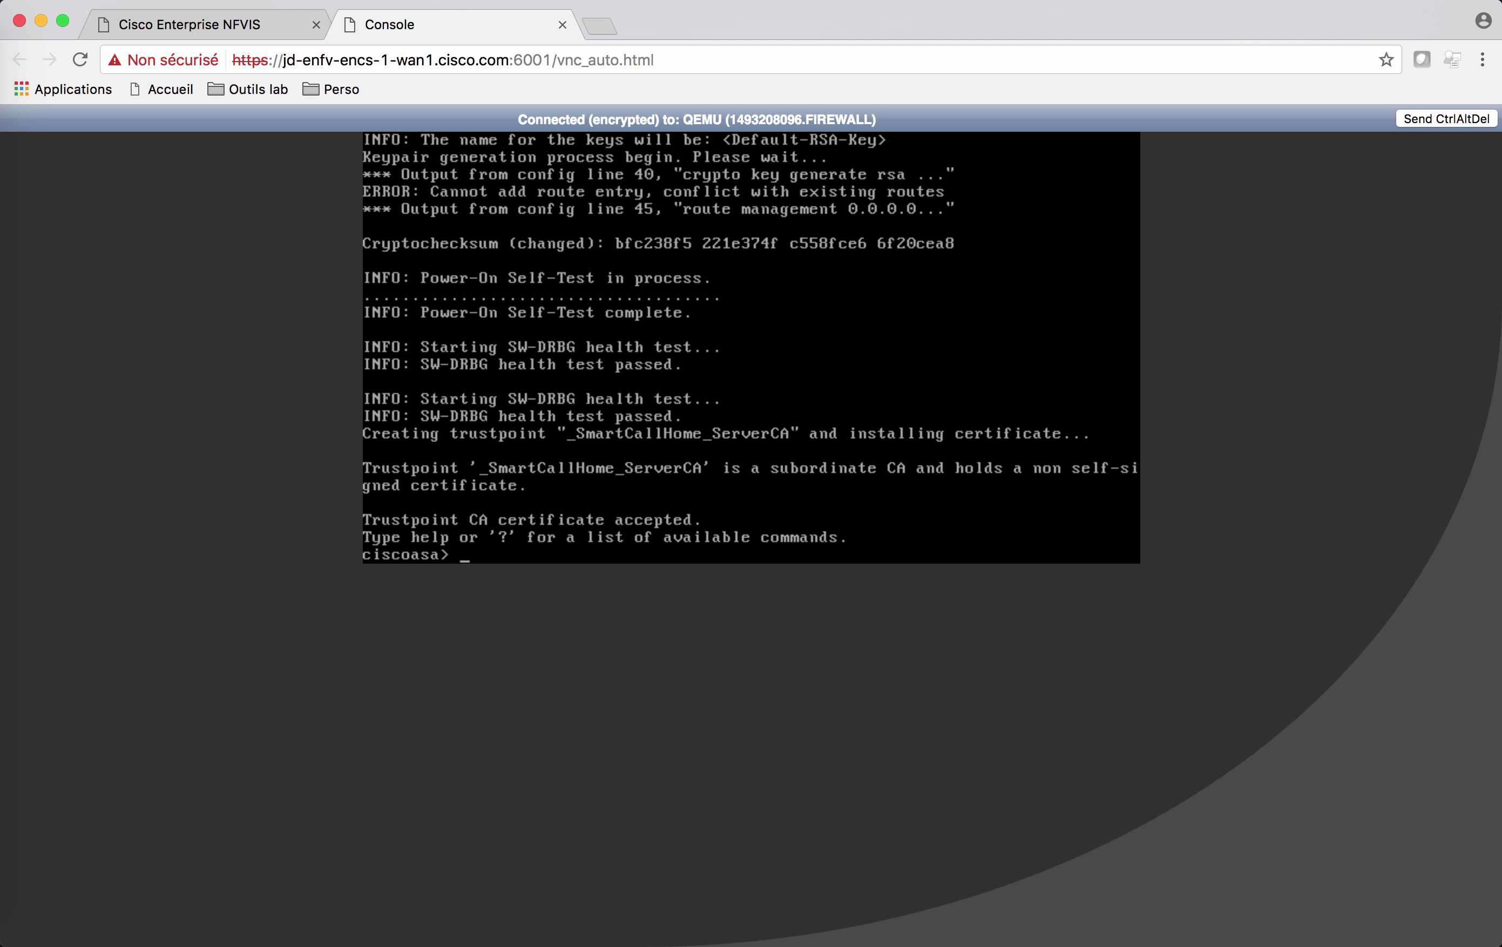
{"action": "type", "text": "en"}
{"action": "key", "text": "Return"}
{"action": "key", "text": "Return"}
{"action": "key", "text": "Return"}
{"action": "key", "text": "Return"}
Step: Page through the 'sh run' running configuration, then close the firewall console
{"action": "type", "text": "sh ru"}
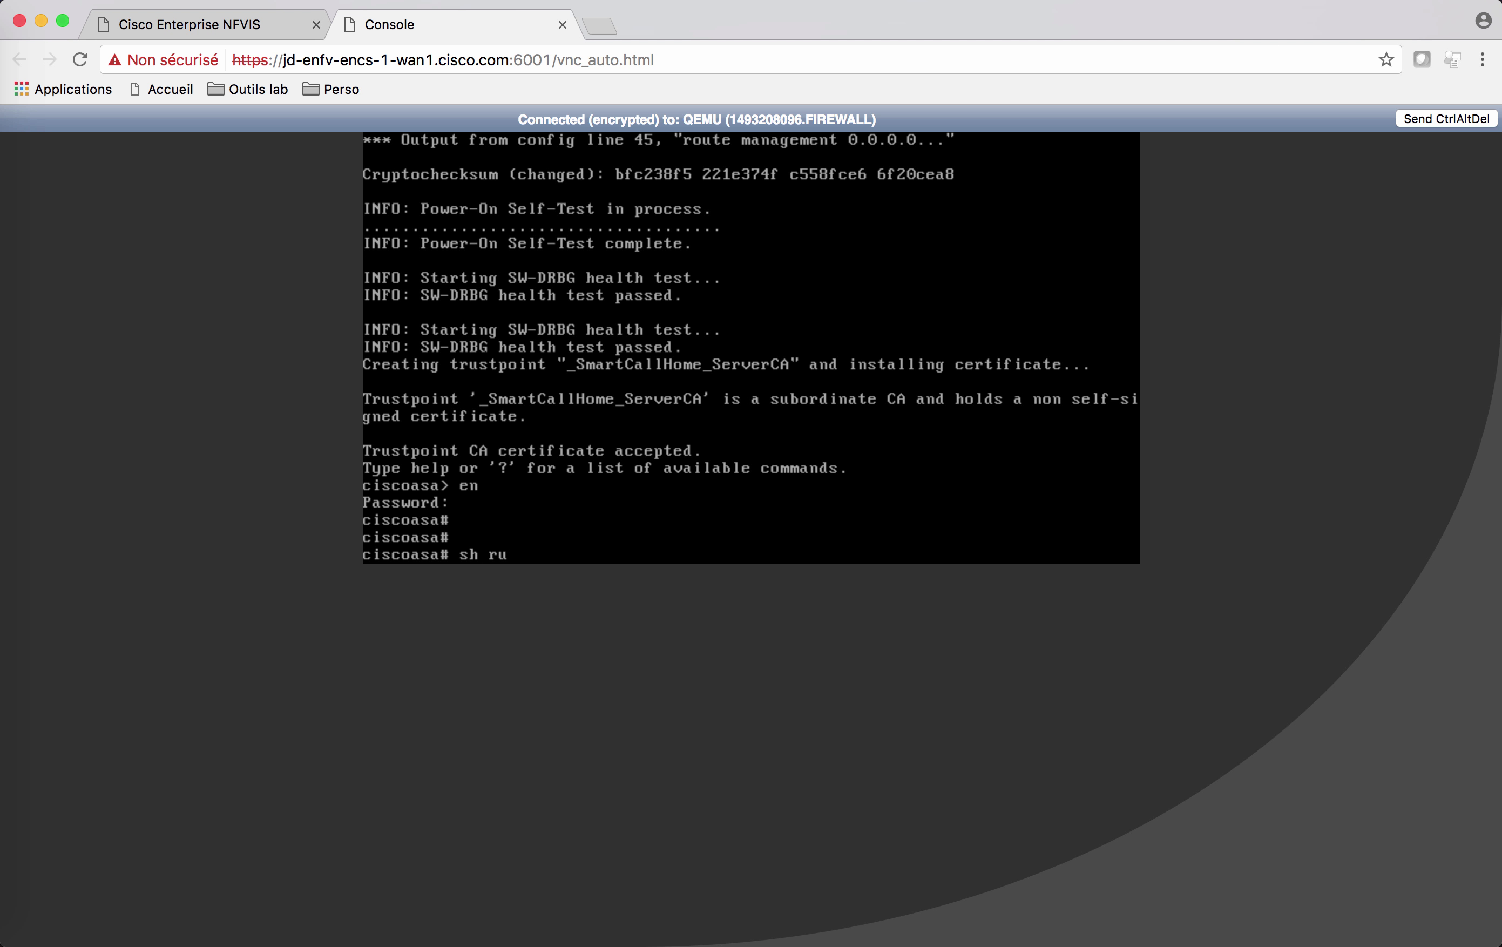
{"action": "type", "text": "n"}
{"action": "key", "text": "Return"}
{"action": "key", "text": "space"}
{"action": "key", "text": "q"}
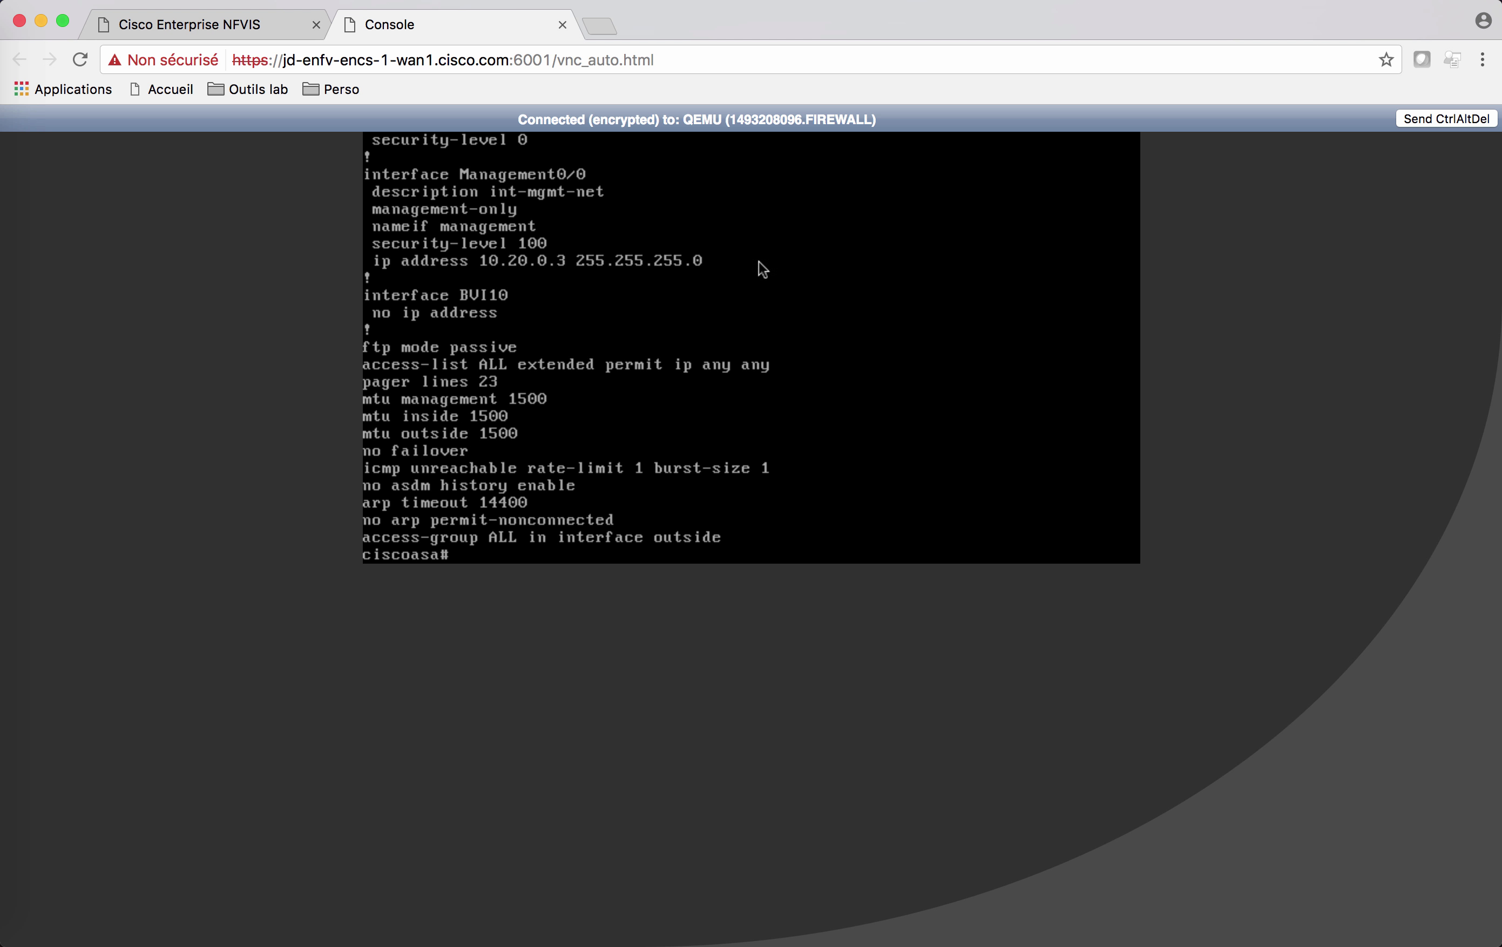
{"action": "left_click", "coordinate": [562, 25]}
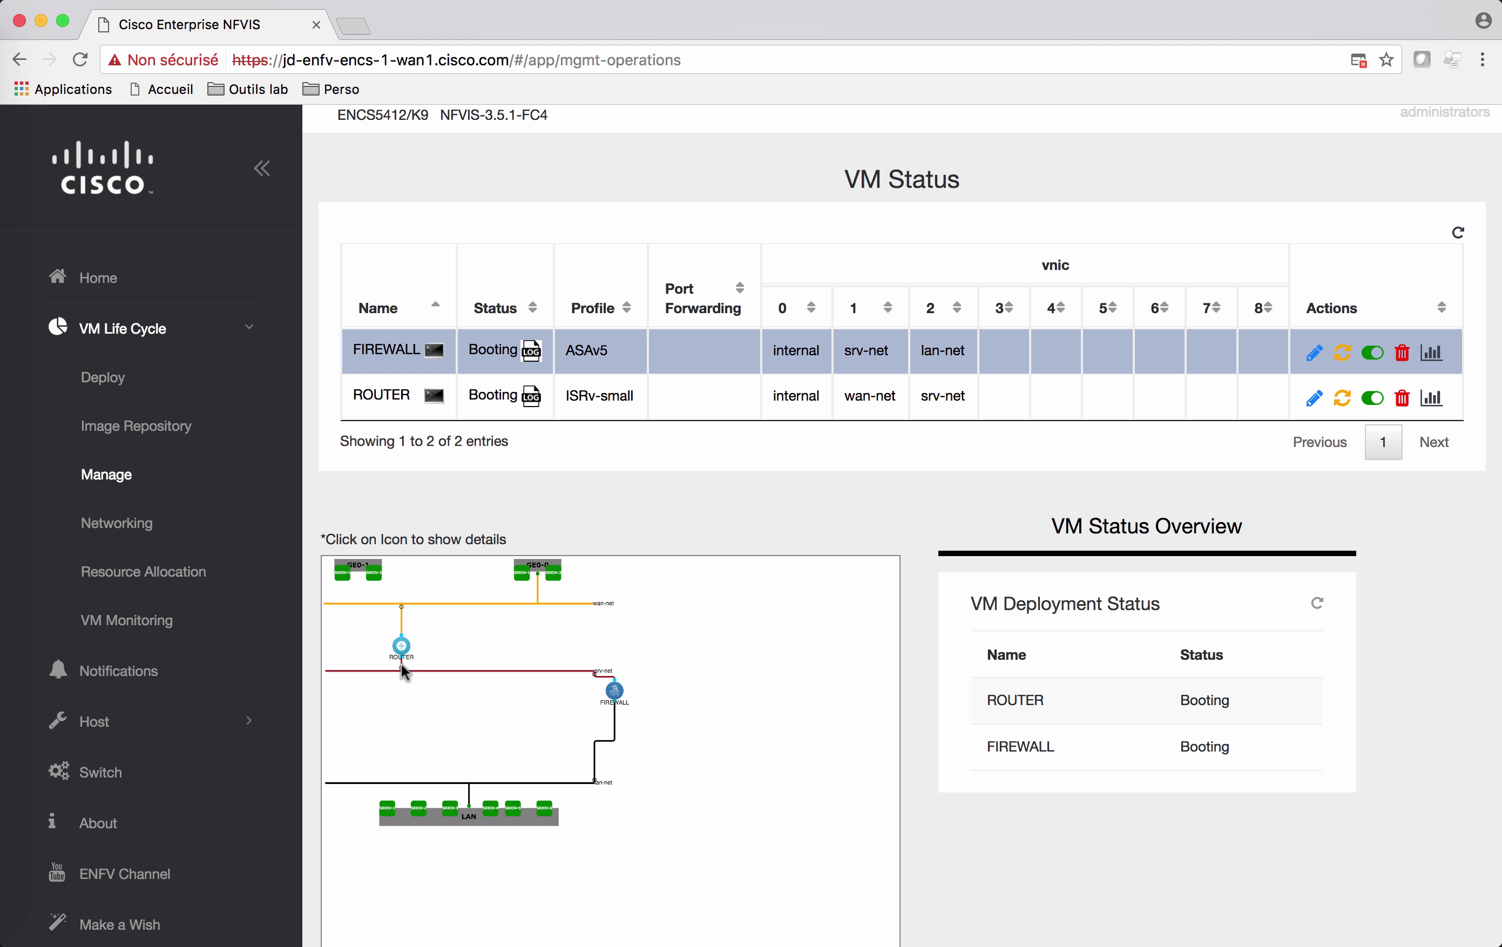
{"action": "scroll", "coordinate": [400, 664], "scroll_direction": "down", "scroll_amount": 3}
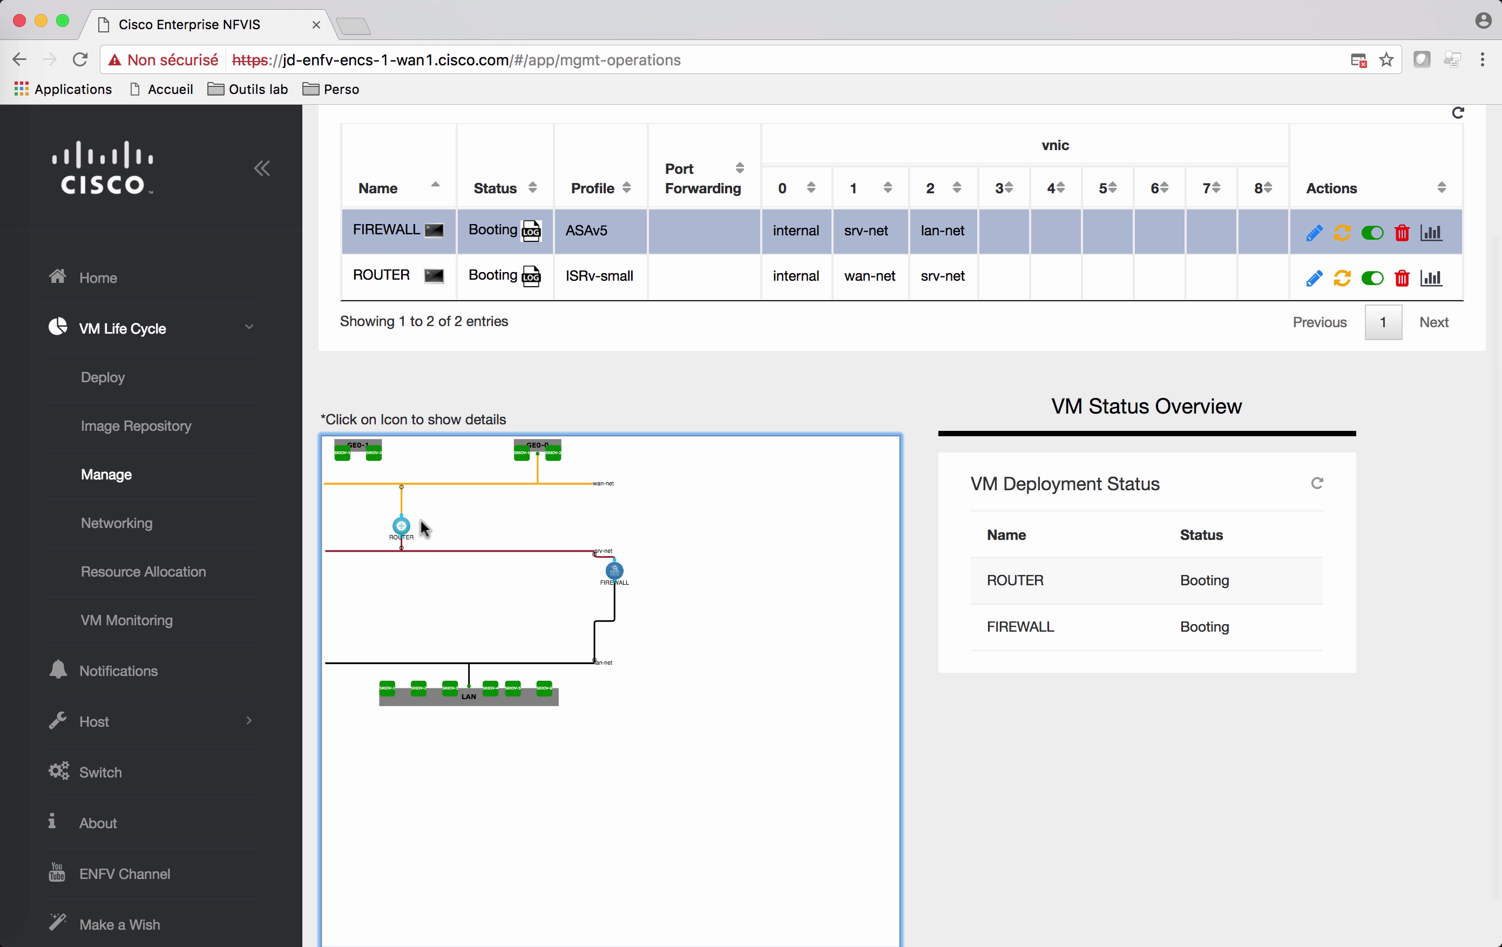
{"action": "left_click", "coordinate": [401, 546]}
{"action": "right_click", "coordinate": [401, 546]}
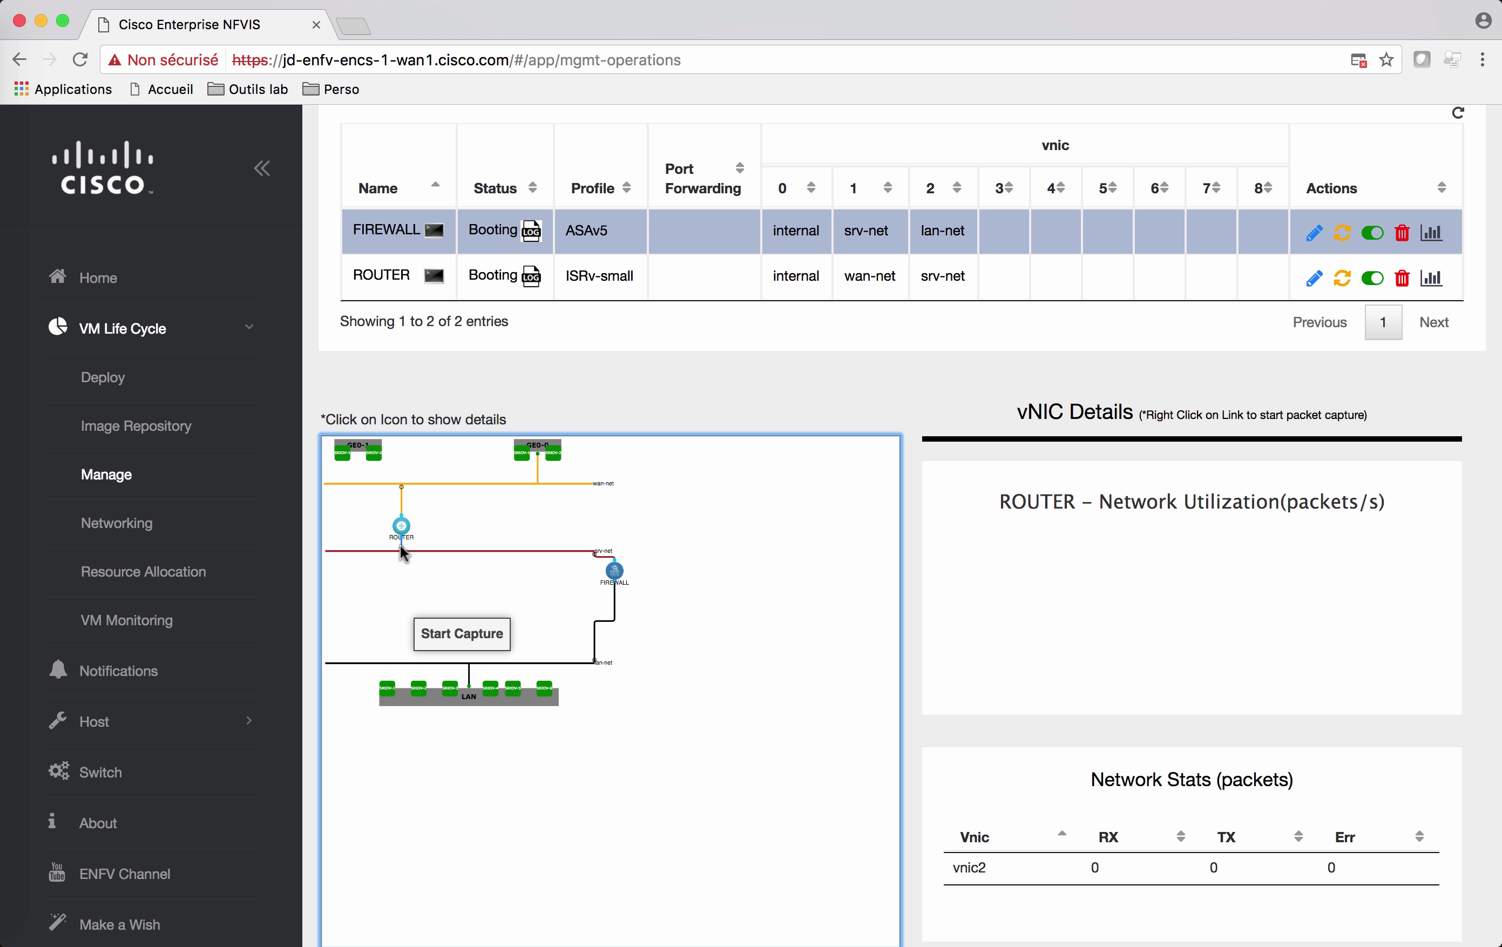
{"action": "mouse_move", "coordinate": [457, 623]}
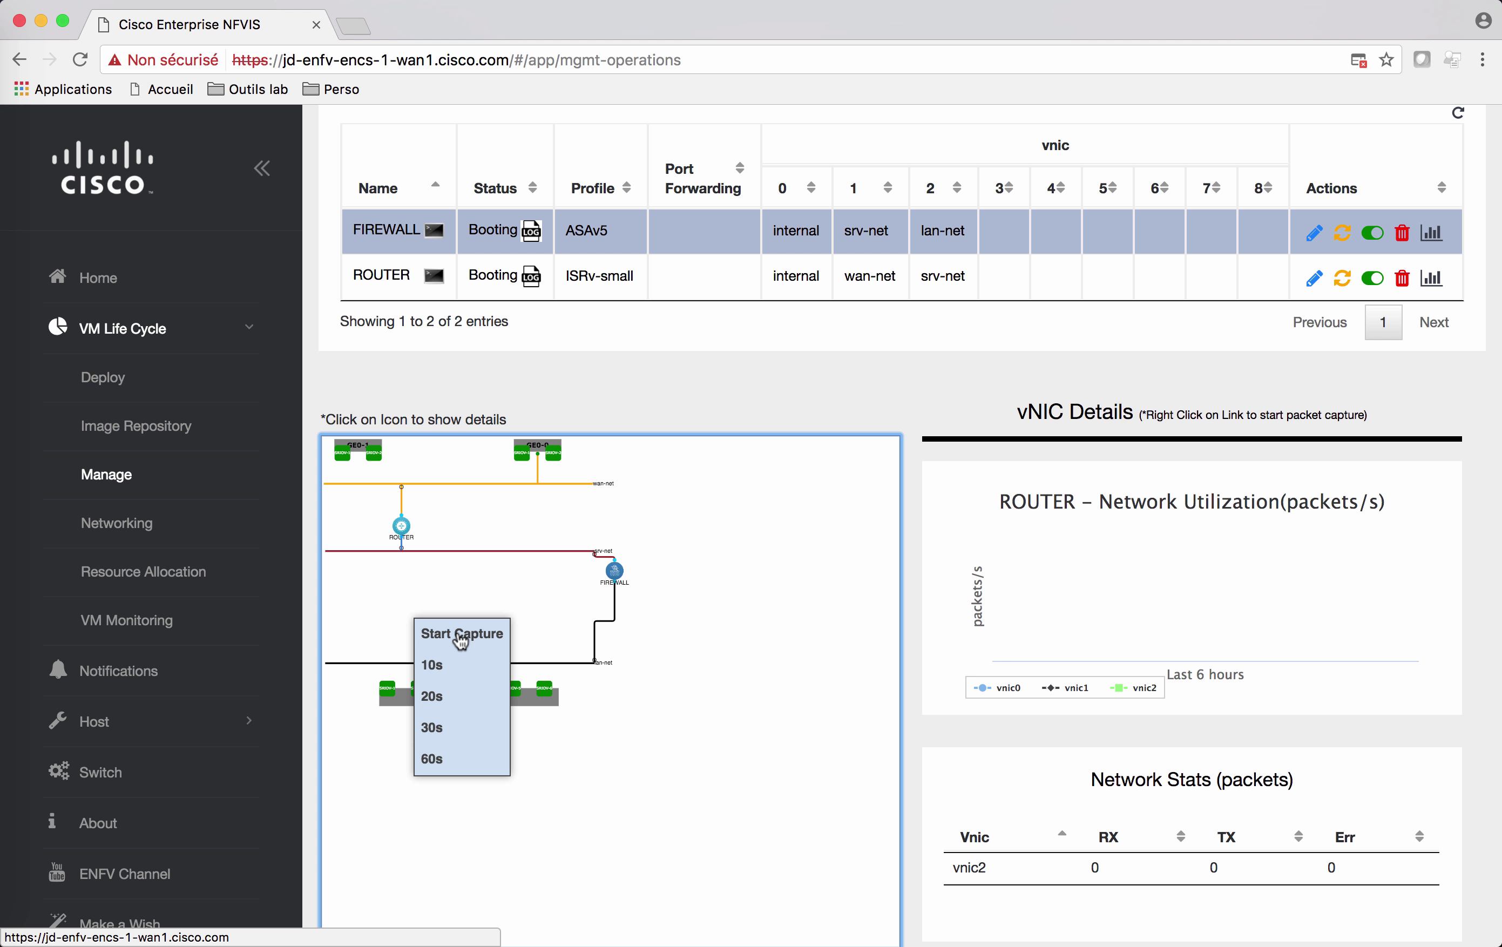
{"action": "left_click", "coordinate": [434, 666]}
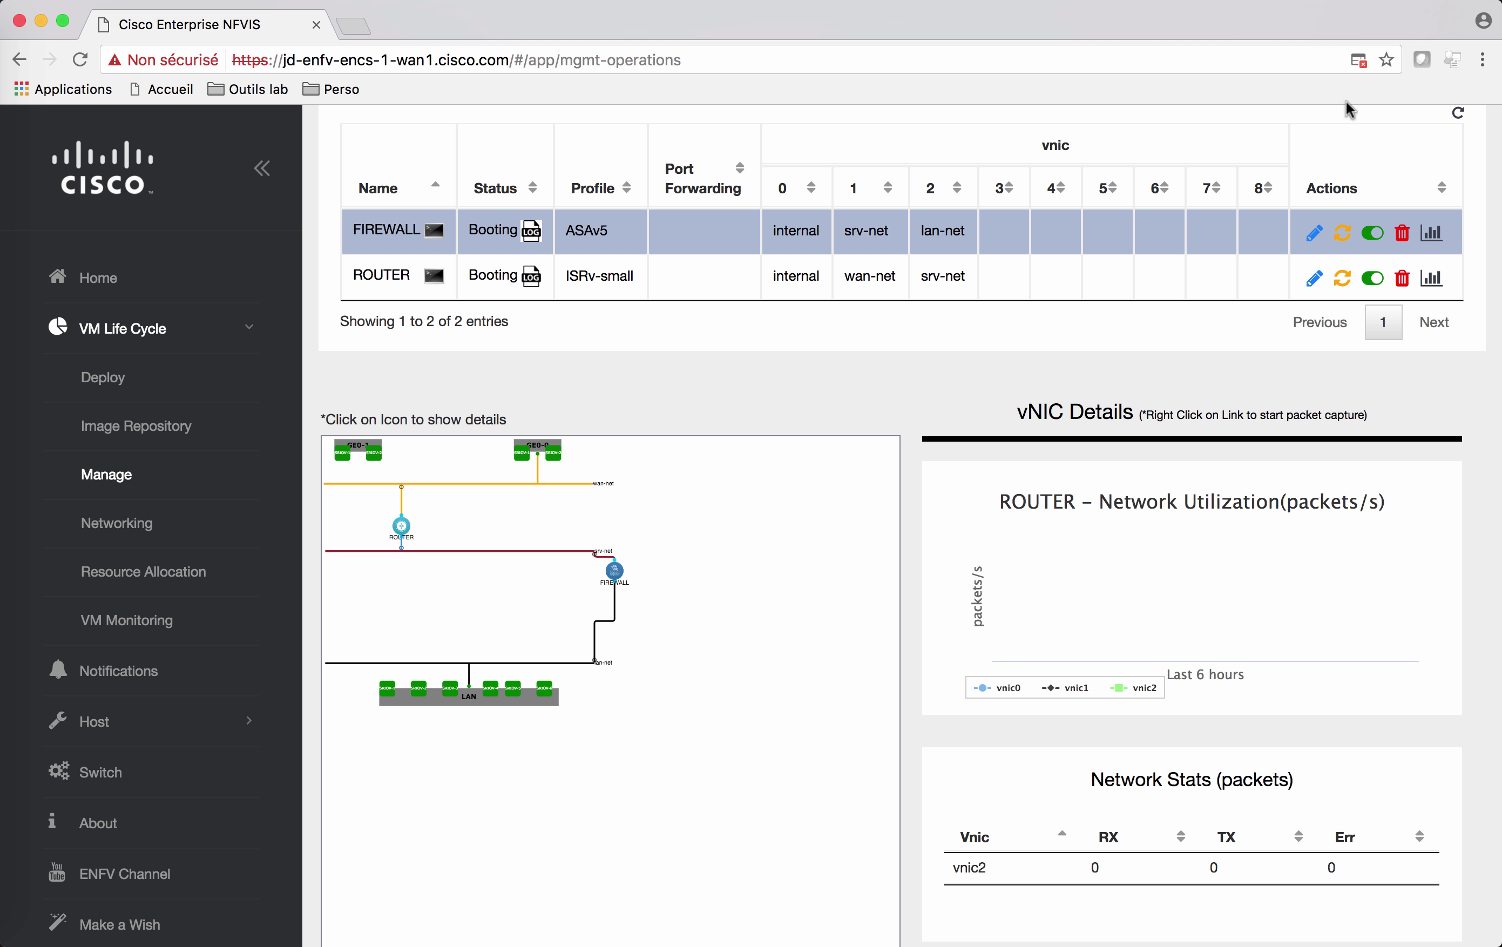
{"action": "left_click", "coordinate": [1358, 63]}
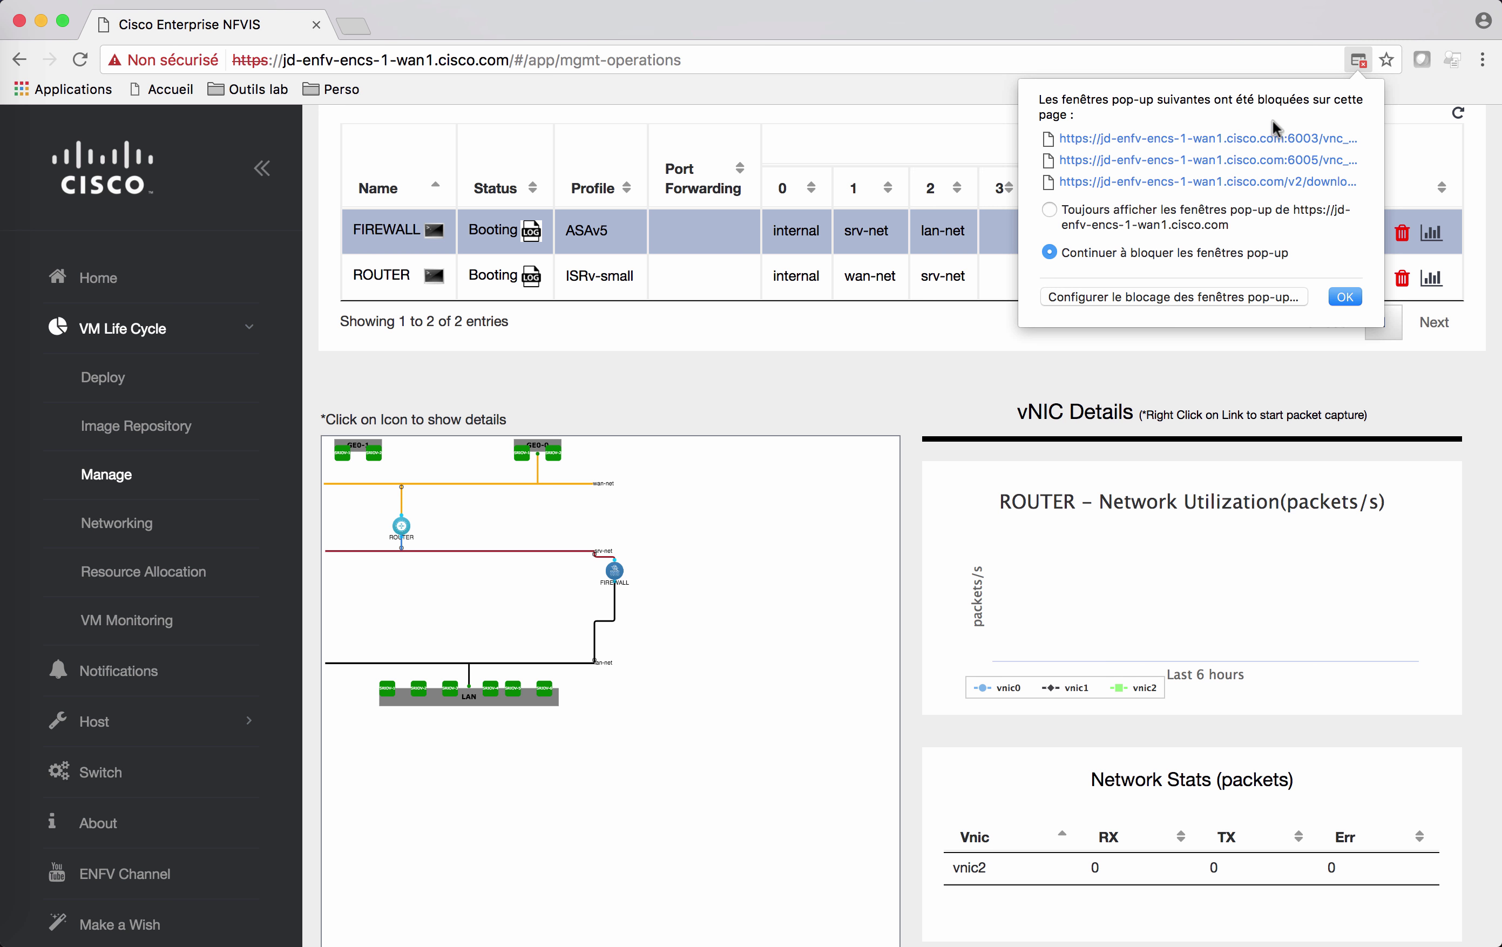
{"action": "left_click", "coordinate": [1225, 183]}
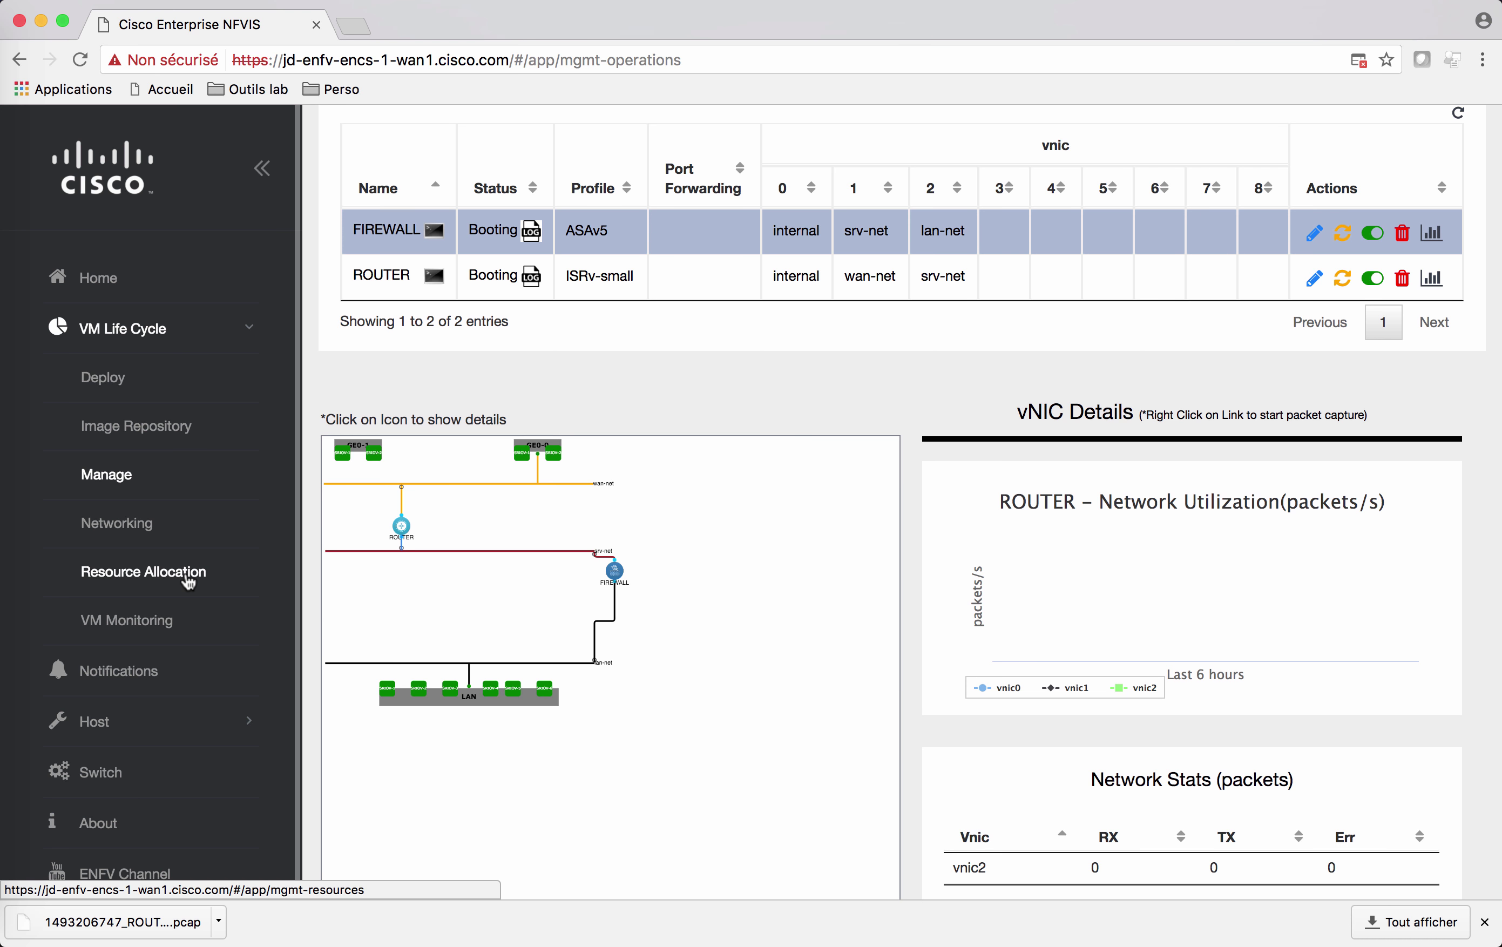
Step: Compare CPU, memory and disk allocation for FIREWALL and ROUTER, ending at 36 of 544.1 GB disk
{"action": "left_click", "coordinate": [186, 580]}
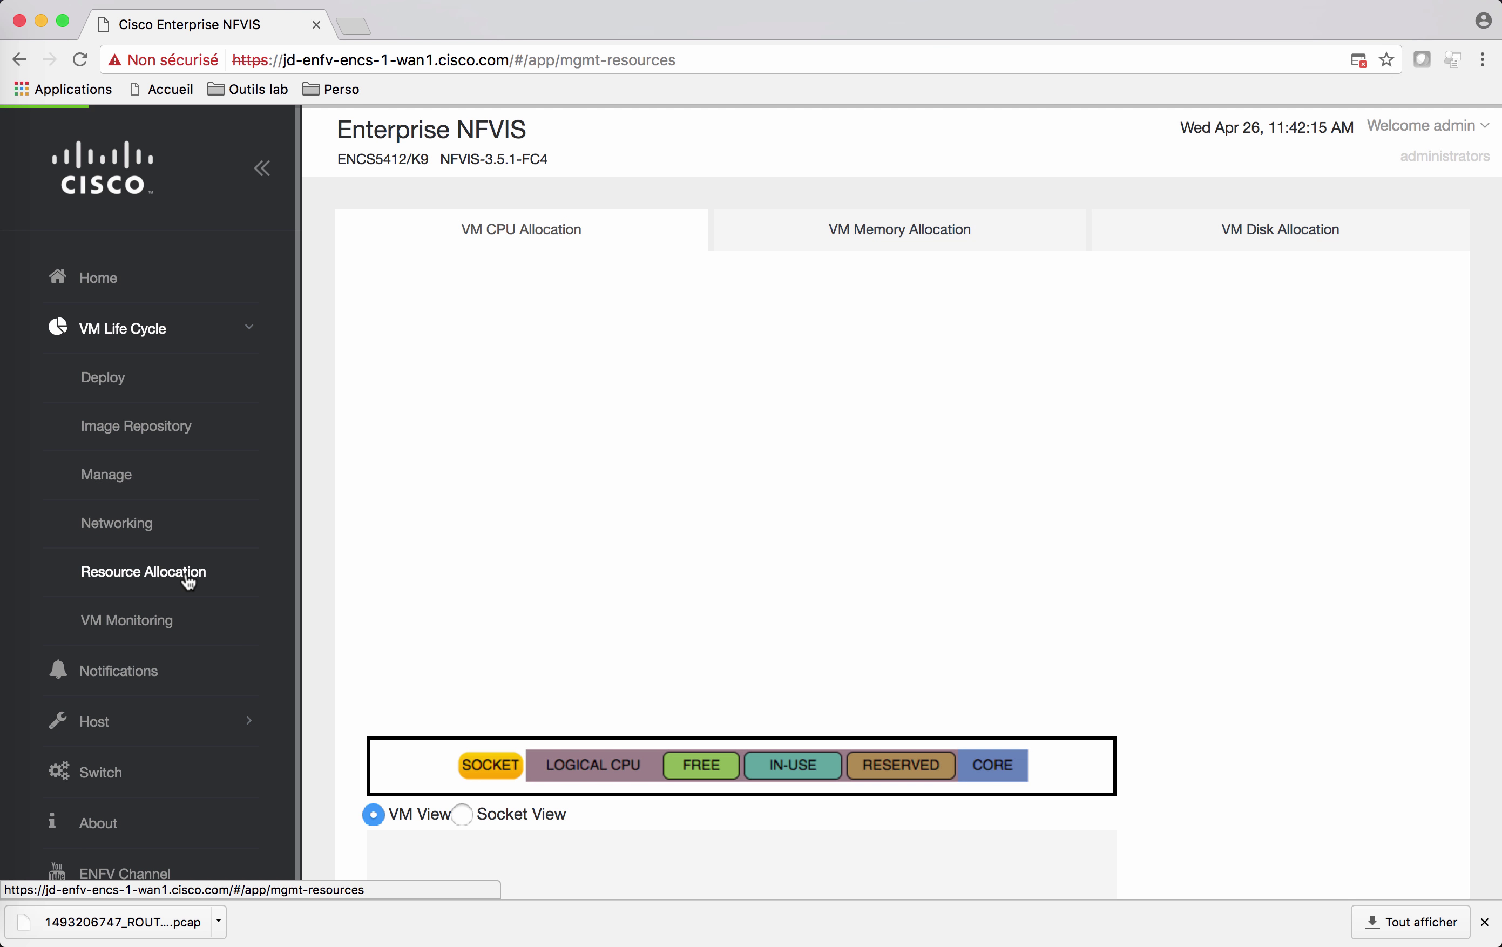
{"action": "left_click", "coordinate": [1486, 924]}
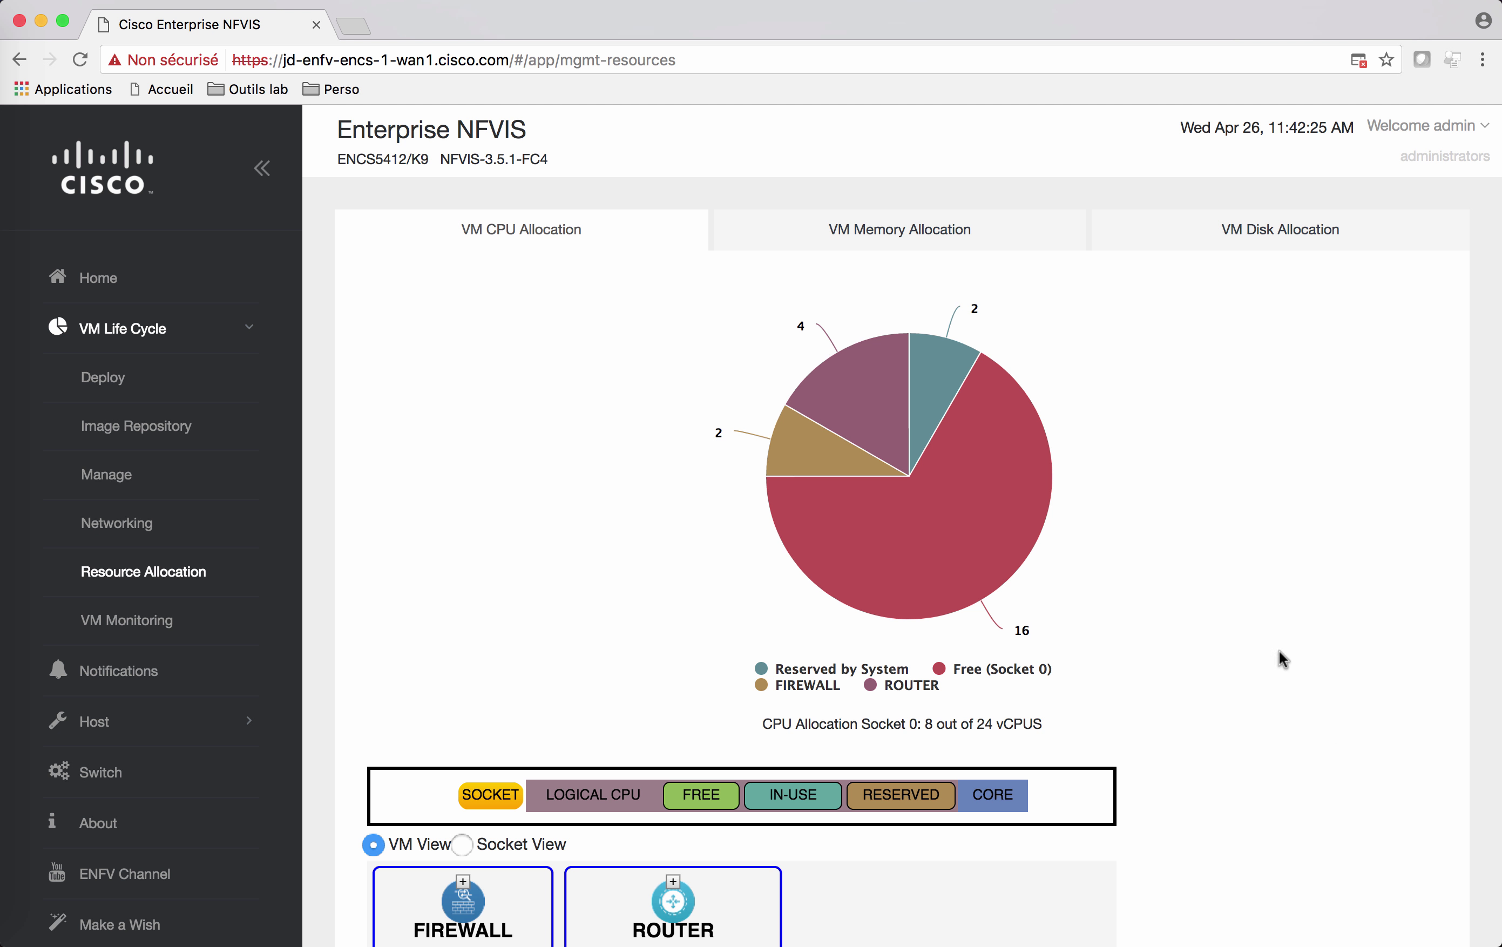
{"action": "mouse_move", "coordinate": [947, 345]}
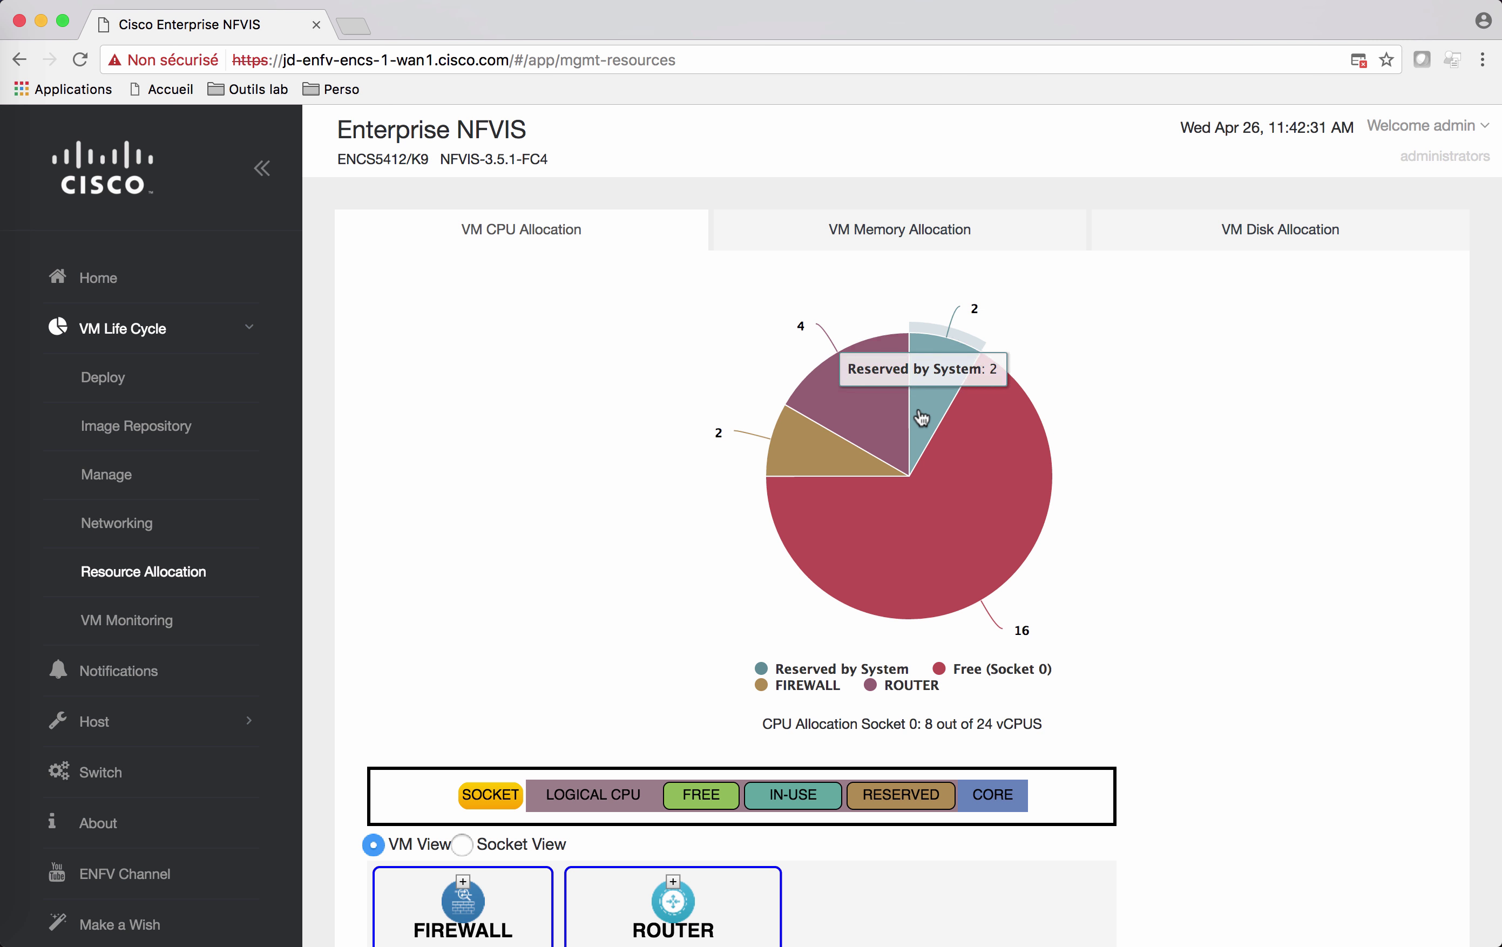
{"action": "mouse_move", "coordinate": [832, 454]}
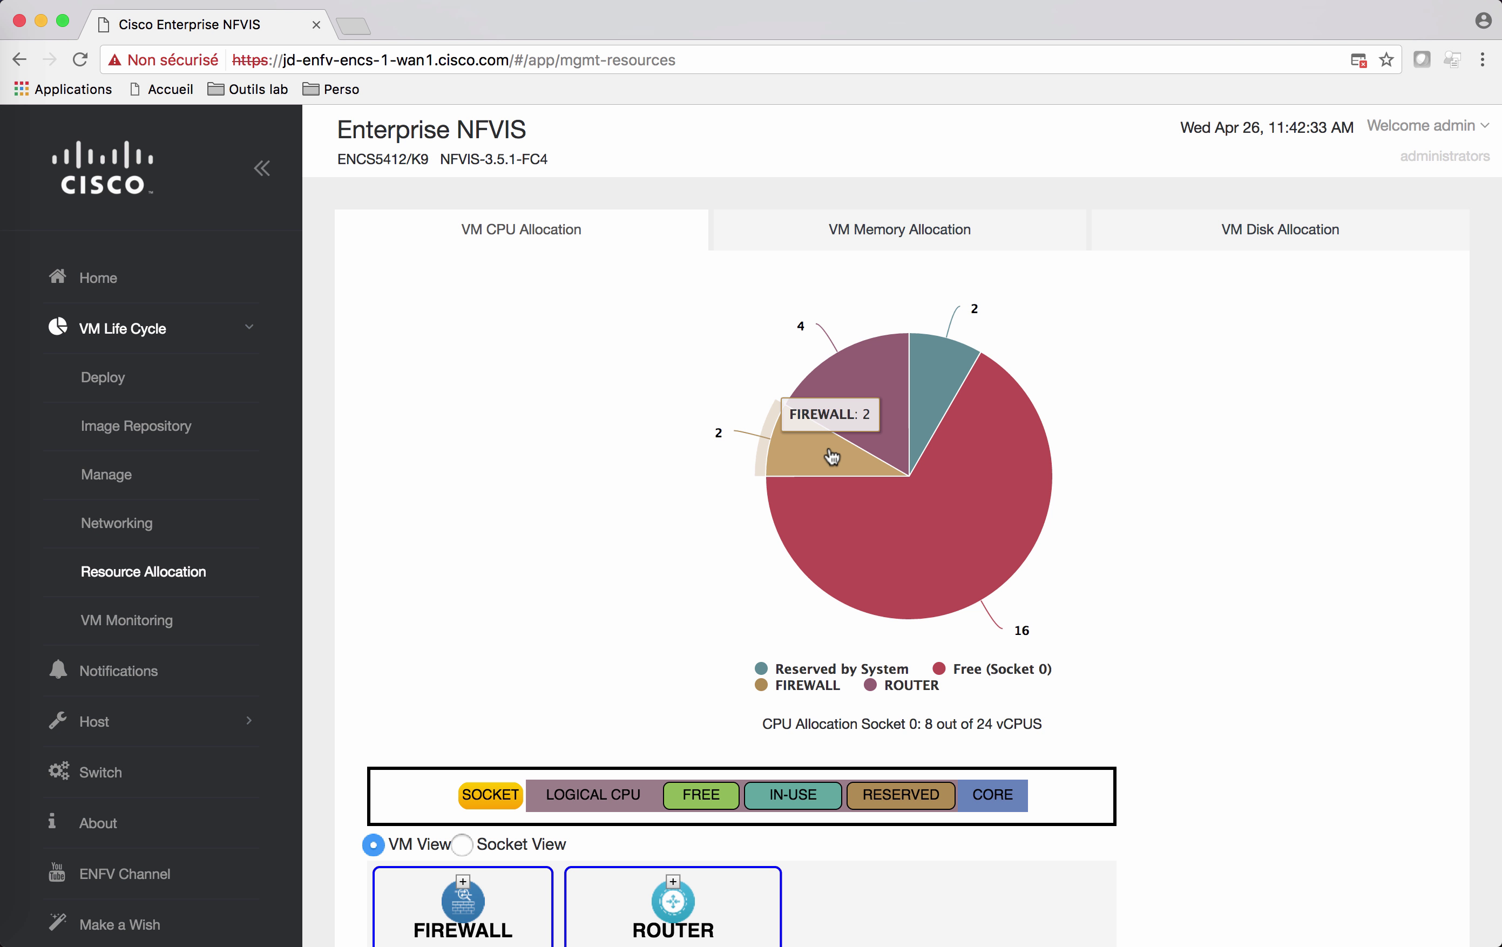
{"action": "mouse_move", "coordinate": [833, 415]}
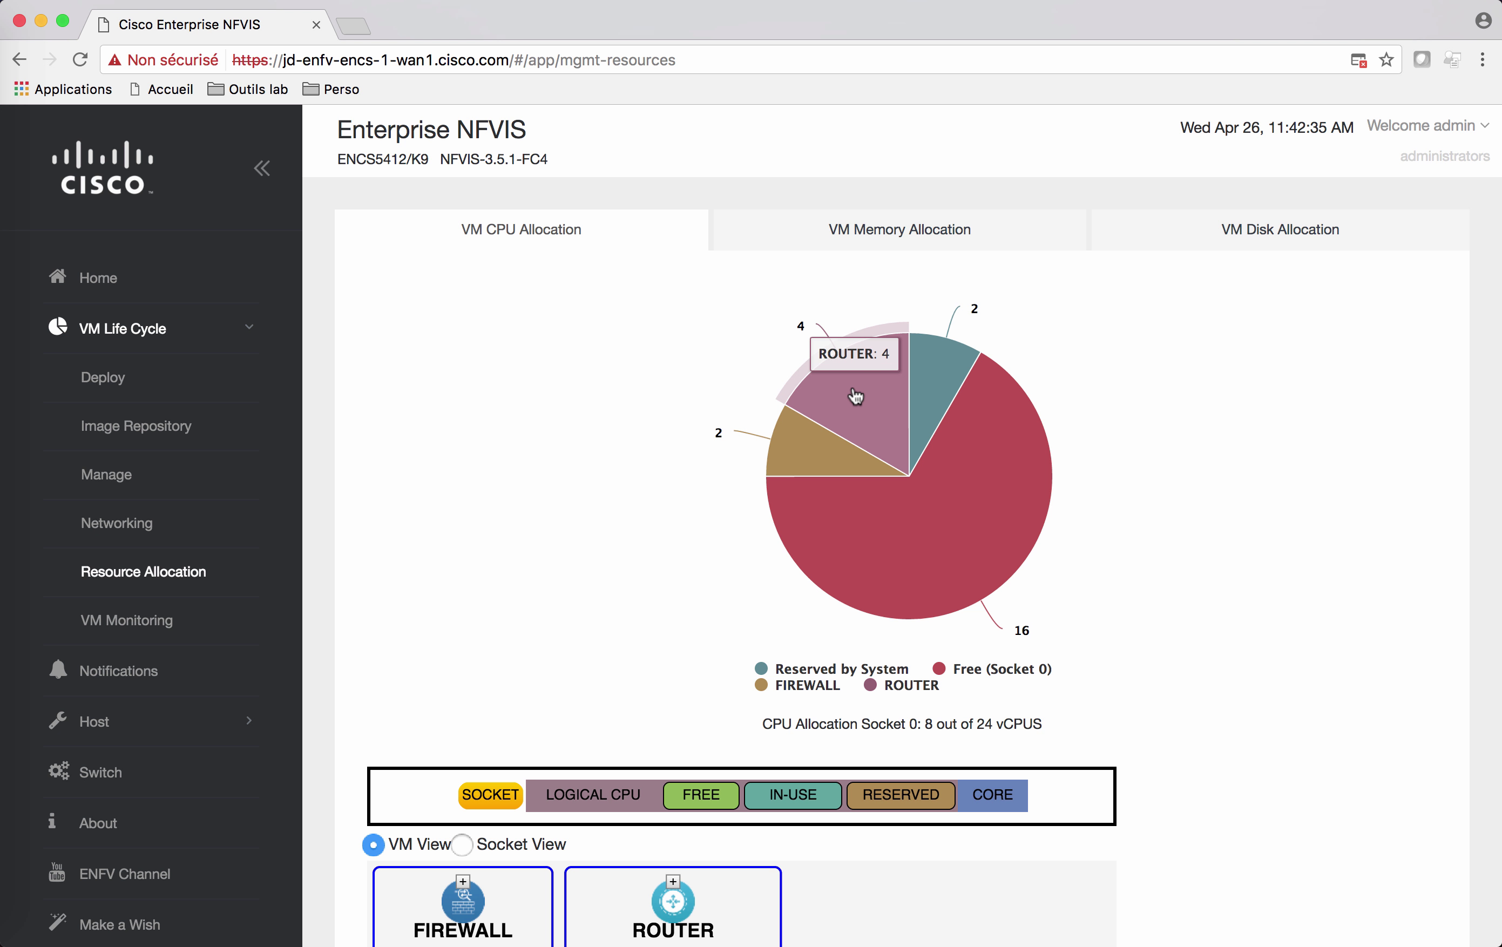
{"action": "left_click", "coordinate": [906, 244]}
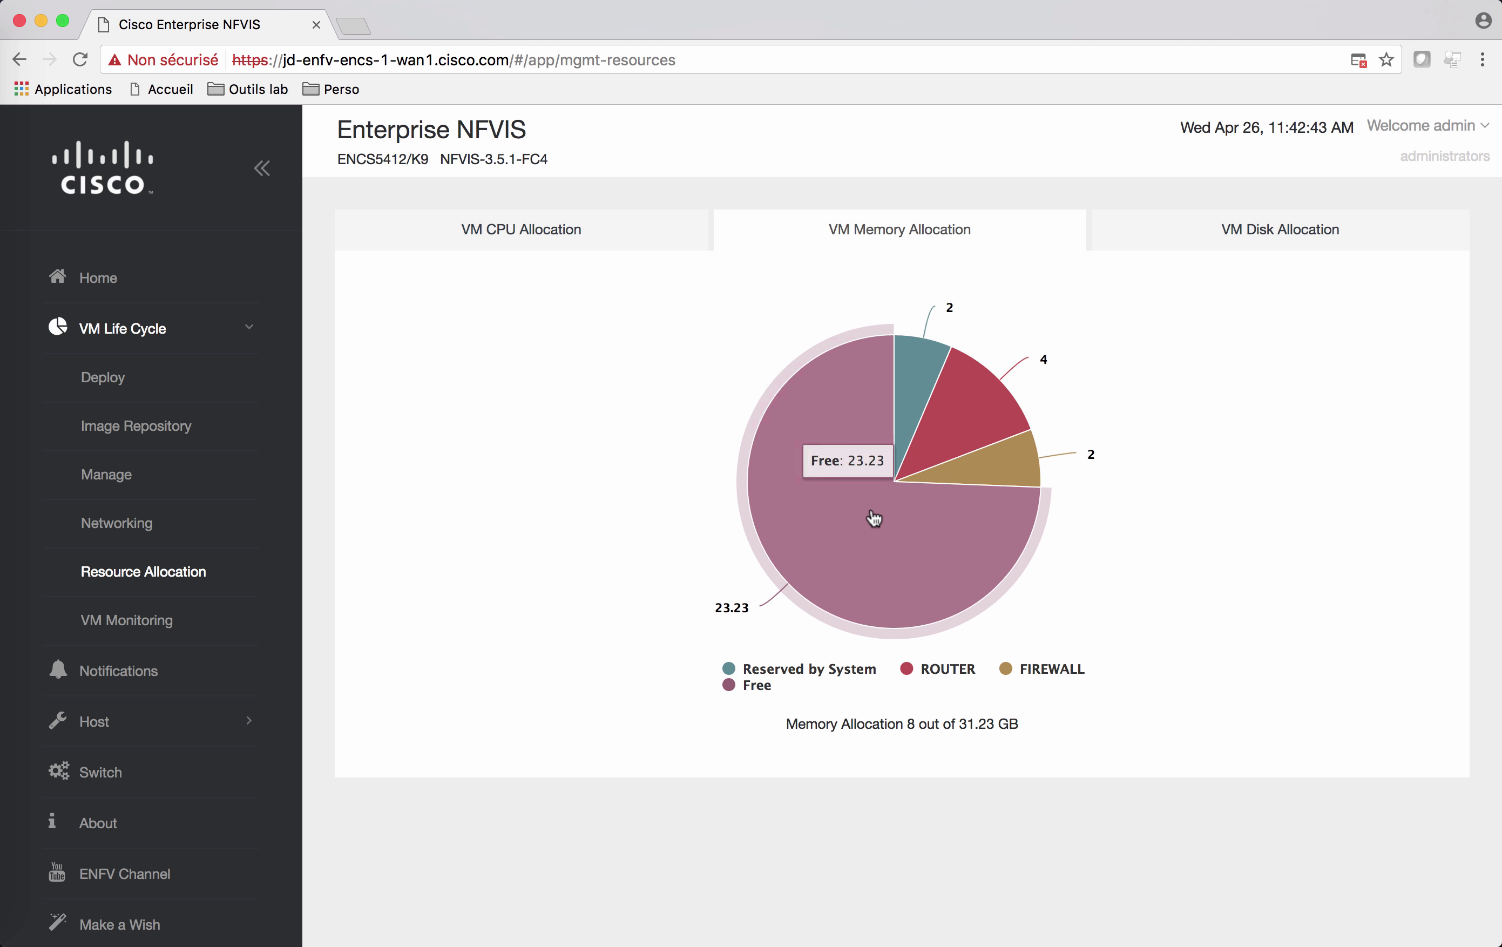
{"action": "mouse_move", "coordinate": [942, 400]}
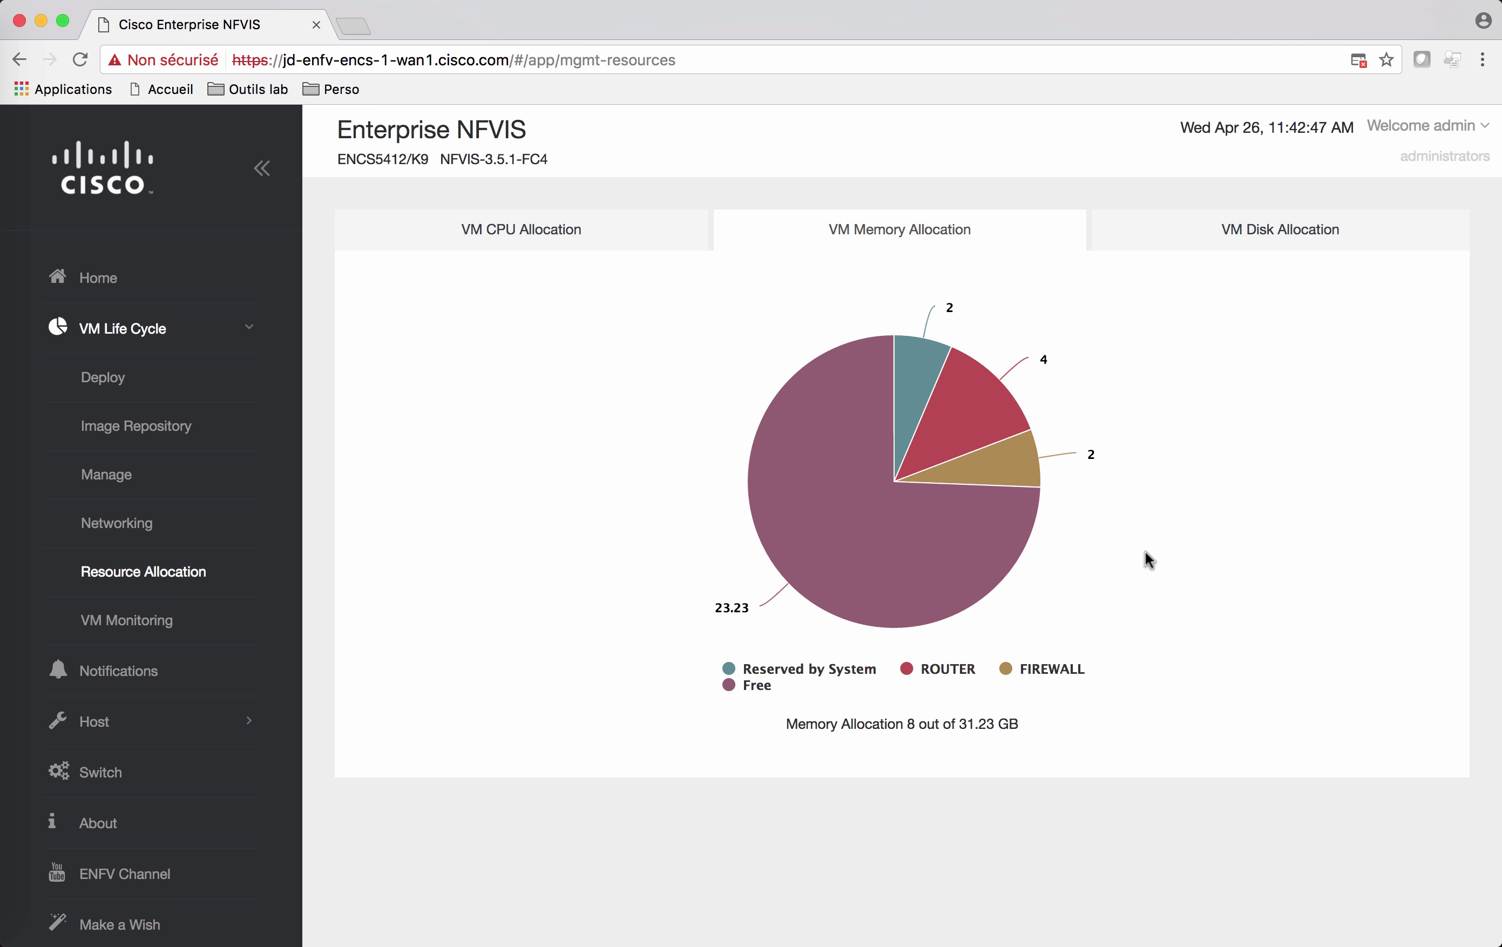
{"action": "left_click", "coordinate": [1301, 235]}
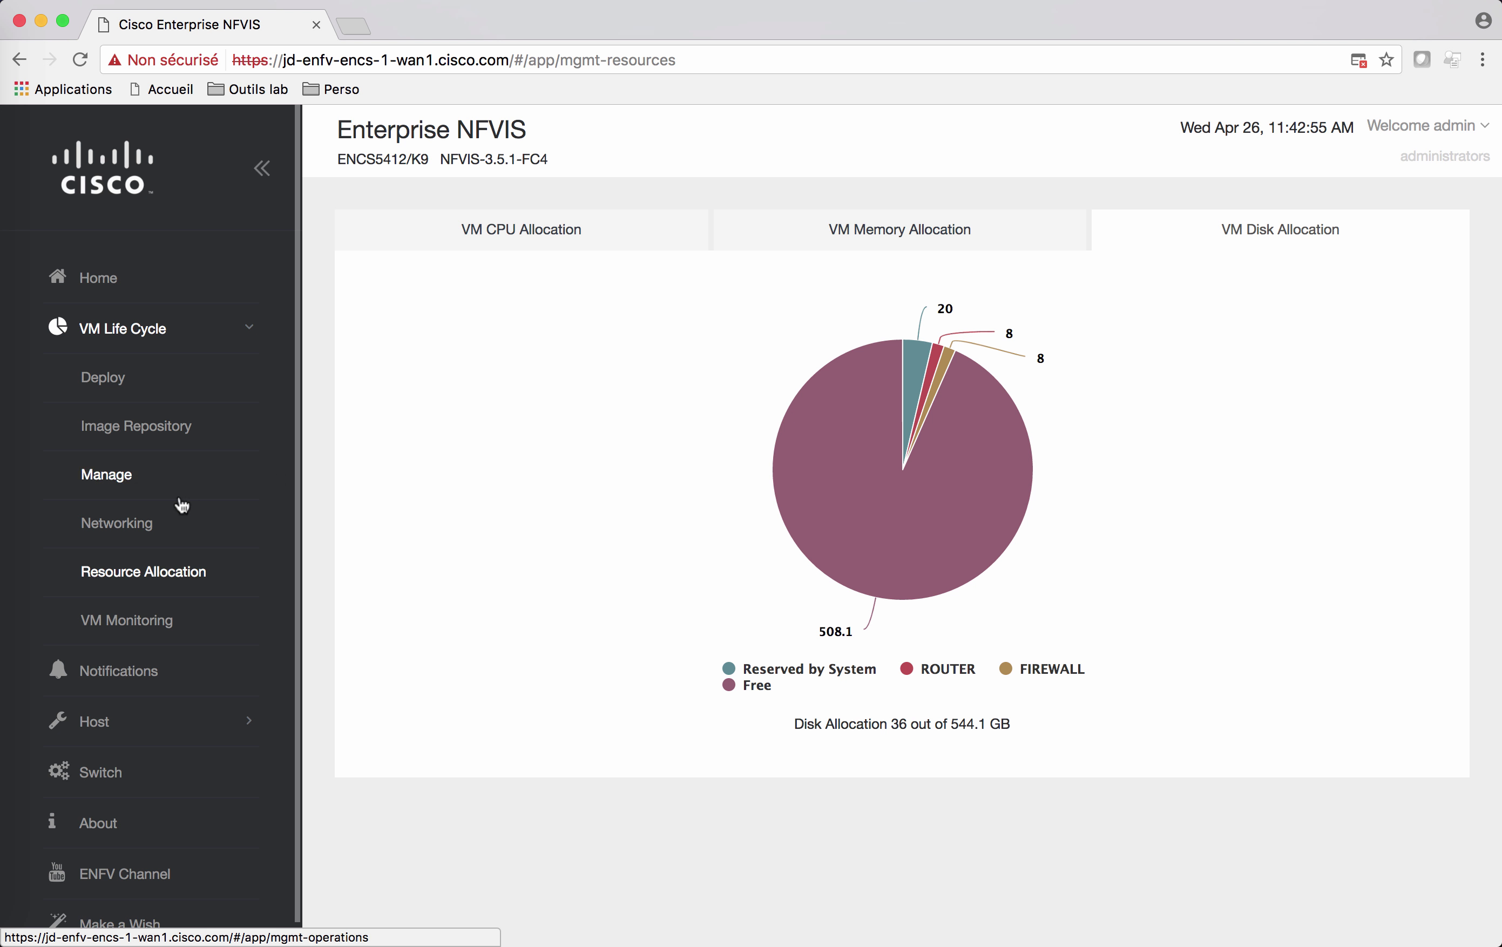
Step: Open Networking and scroll through lan-net, srv-net and wan-net with their bridges and GE0-0 status
{"action": "left_click", "coordinate": [126, 525]}
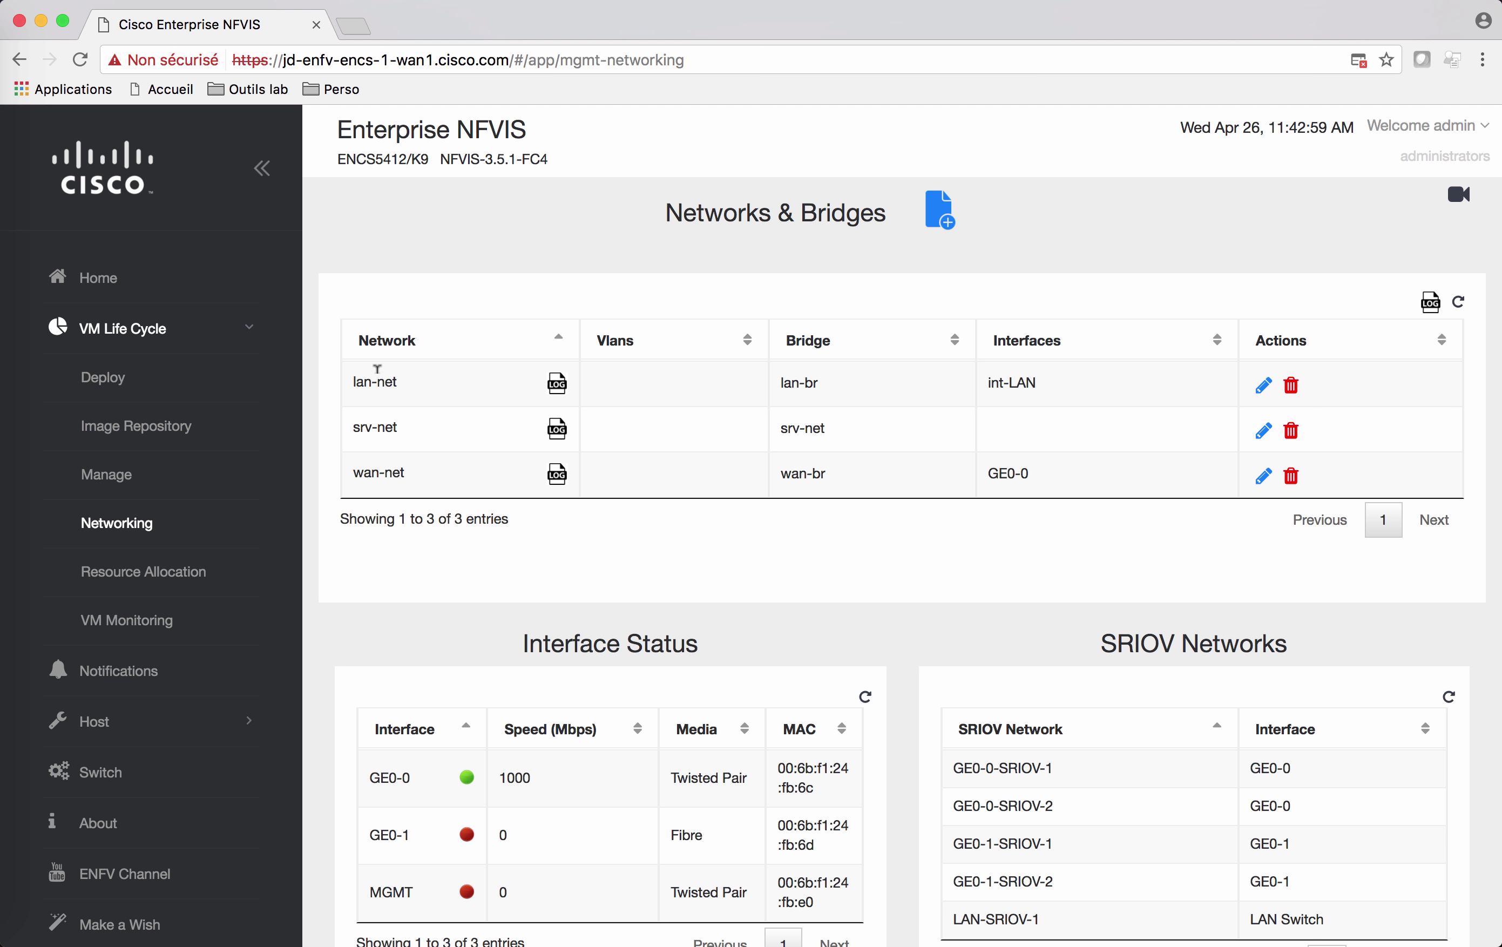
{"action": "scroll", "coordinate": [379, 469], "scroll_direction": "down", "scroll_amount": 3}
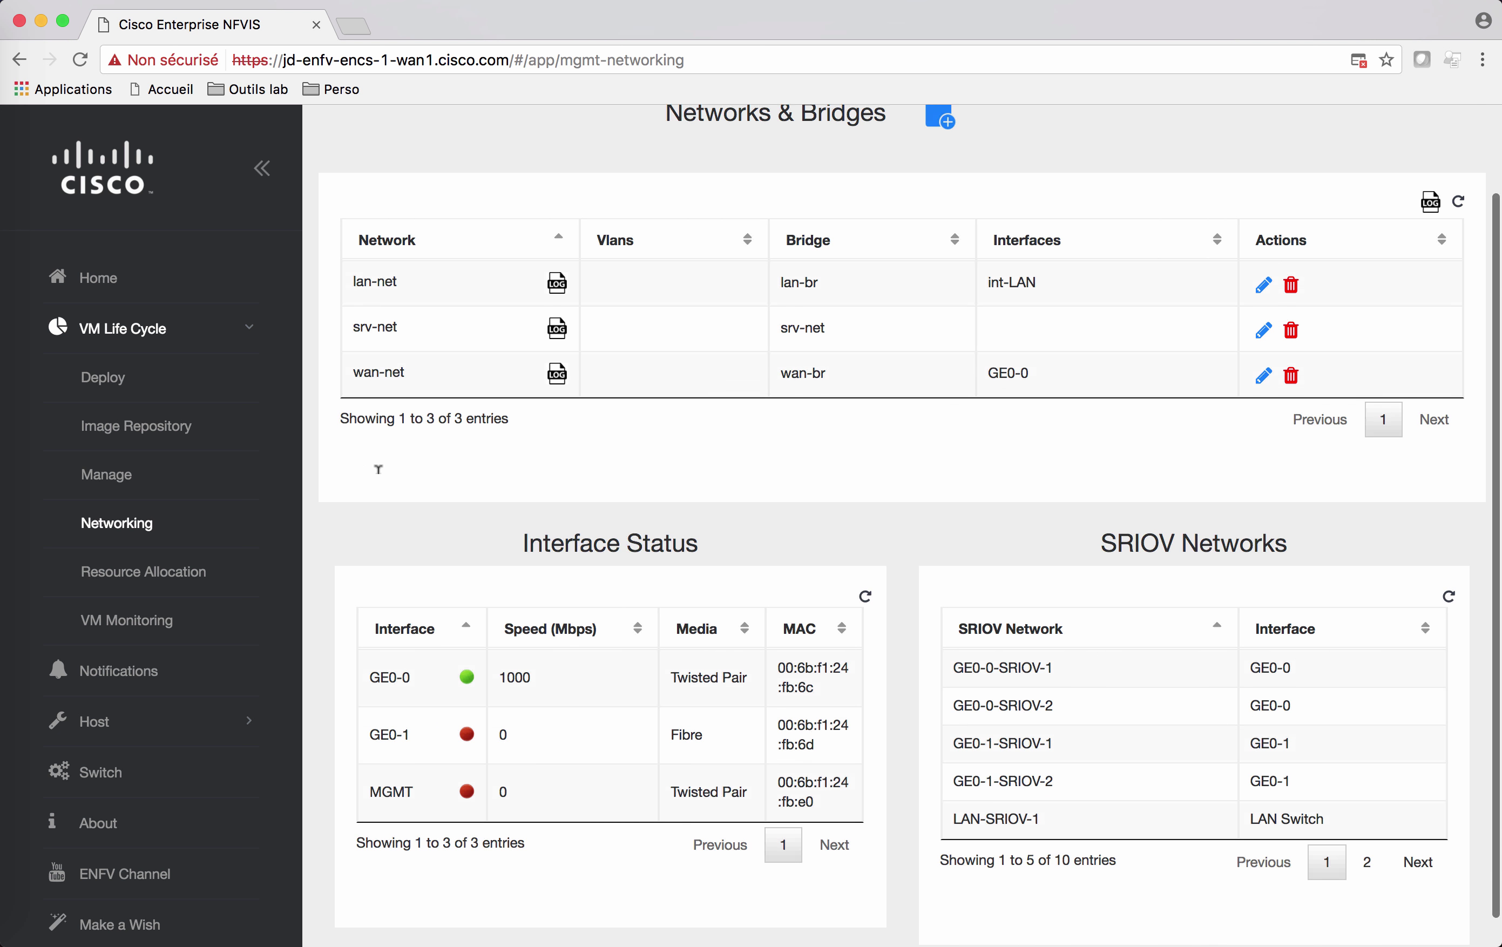
{"action": "scroll", "coordinate": [379, 470], "scroll_direction": "up", "scroll_amount": 2}
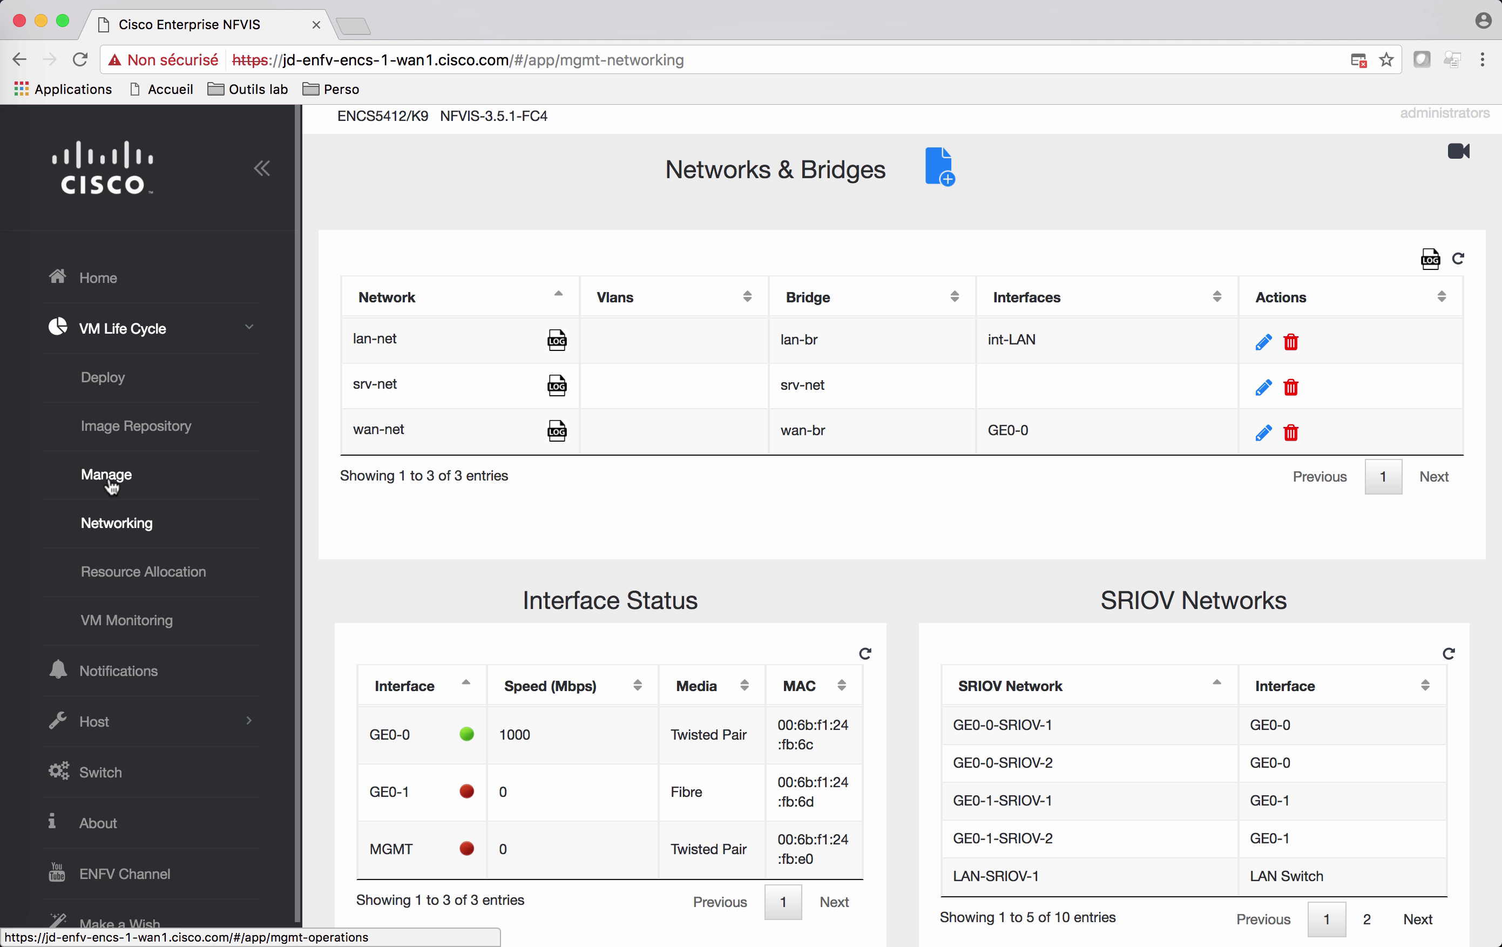
Step: Open the VM Monitoring statistics page and scroll through the VM list
{"action": "left_click", "coordinate": [119, 622]}
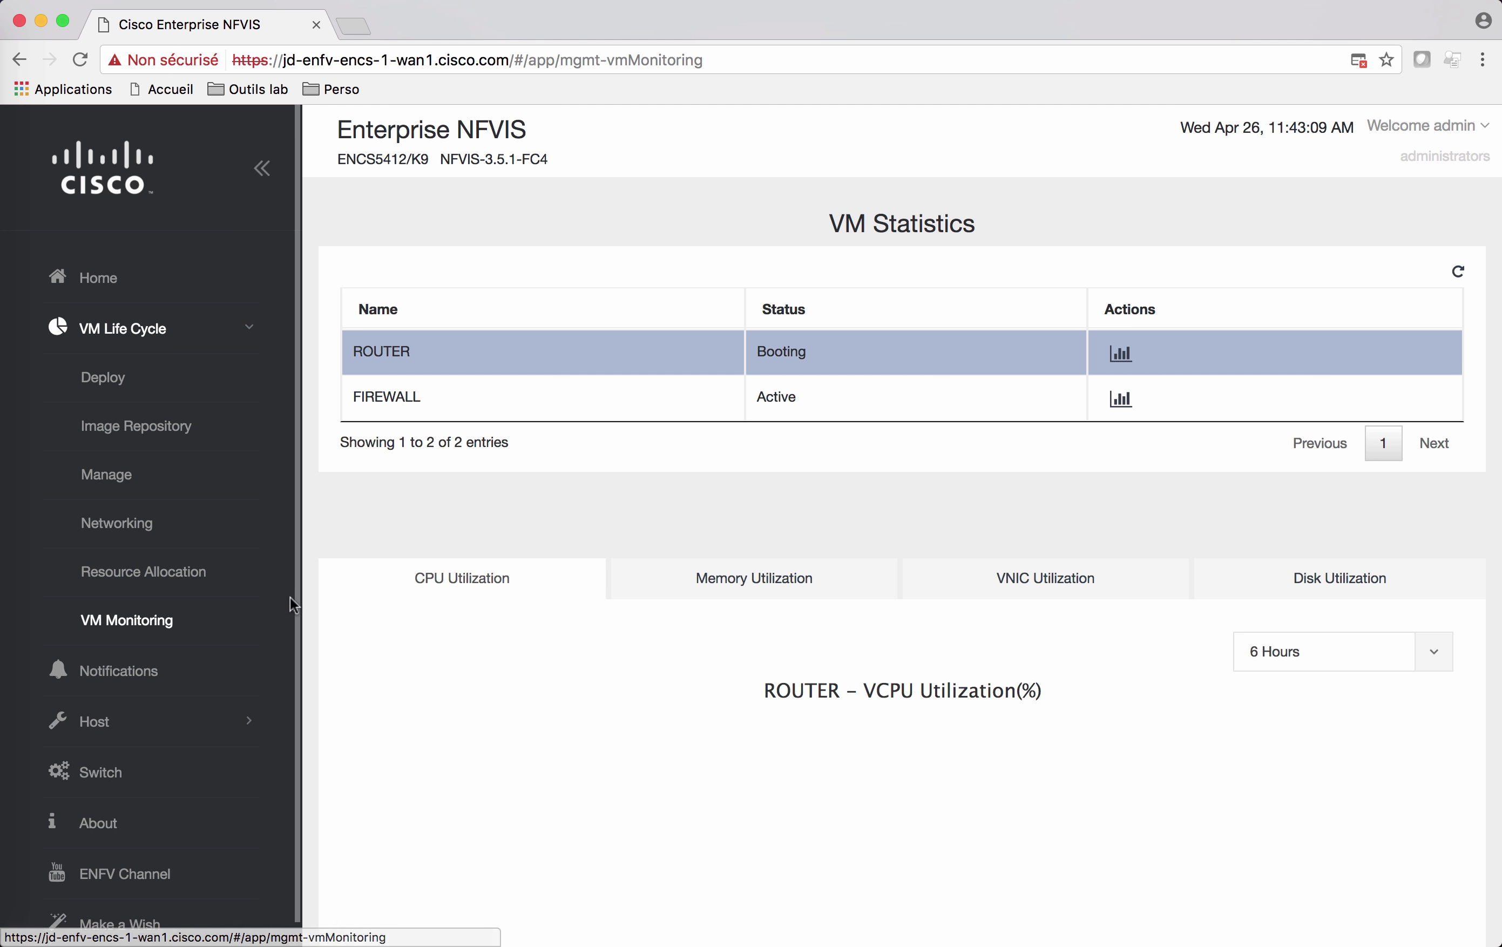
{"action": "scroll", "coordinate": [351, 583], "scroll_direction": "down", "scroll_amount": 5}
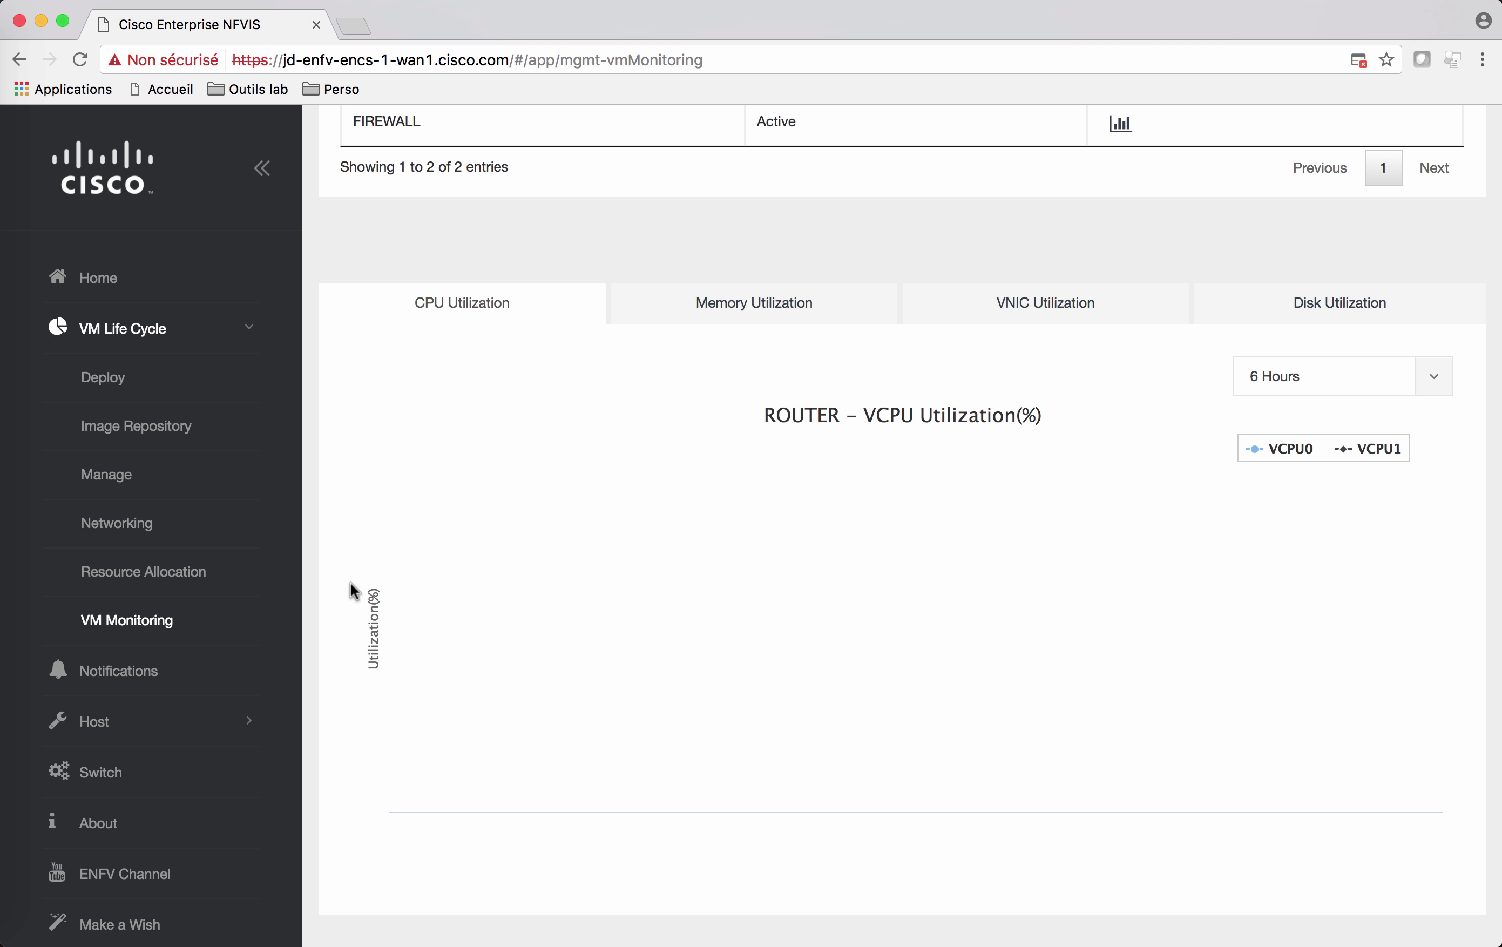
{"action": "scroll", "coordinate": [351, 584], "scroll_direction": "up", "scroll_amount": 2}
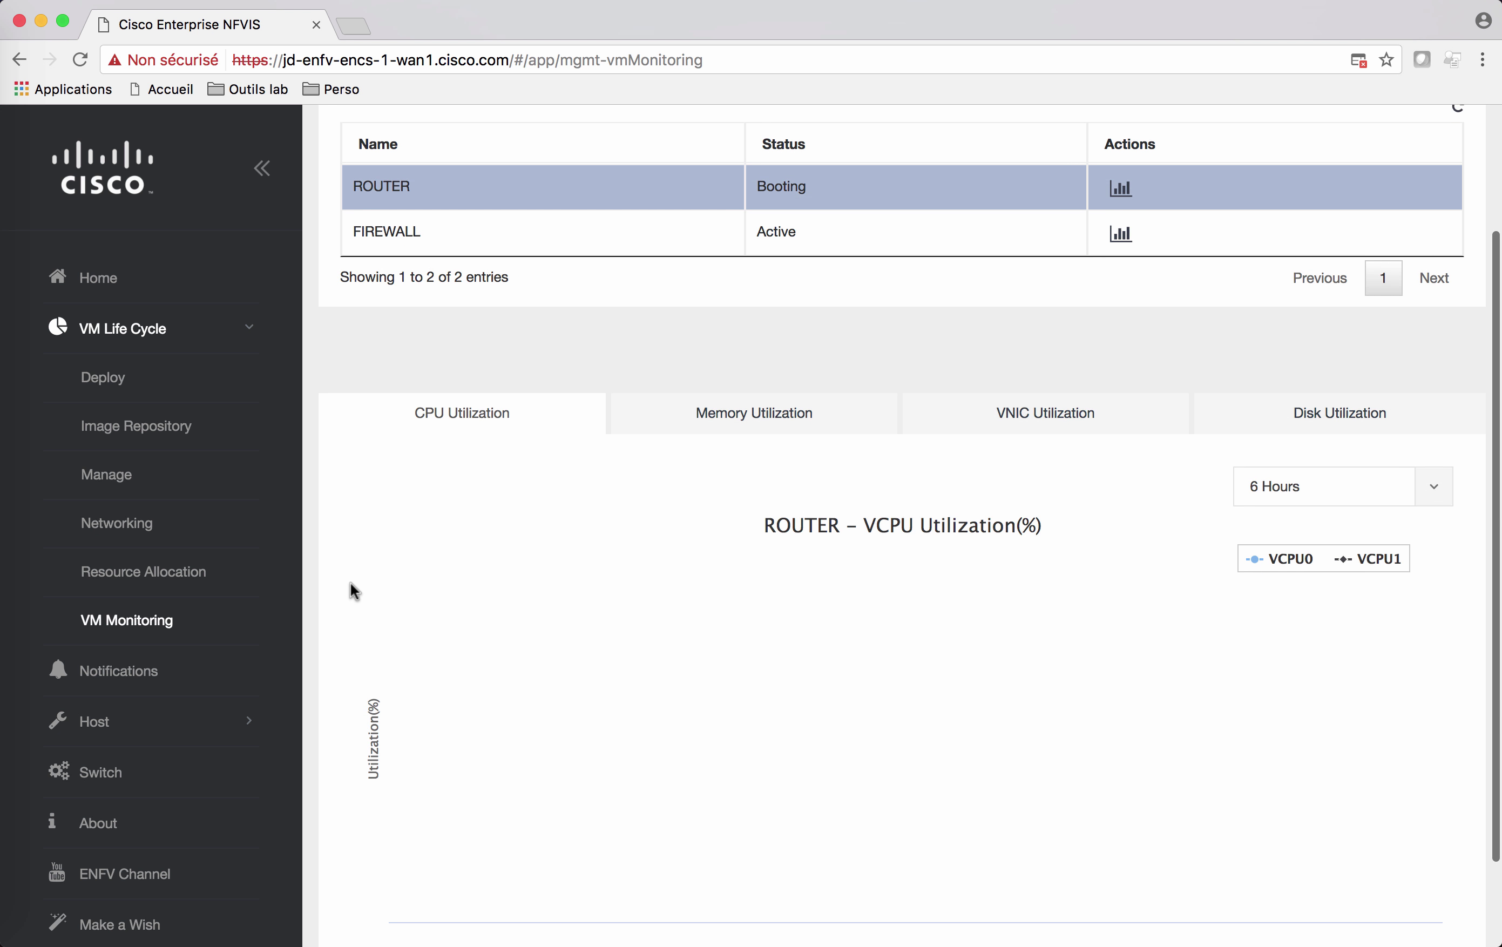
{"action": "scroll", "coordinate": [351, 583], "scroll_direction": "down", "scroll_amount": 1}
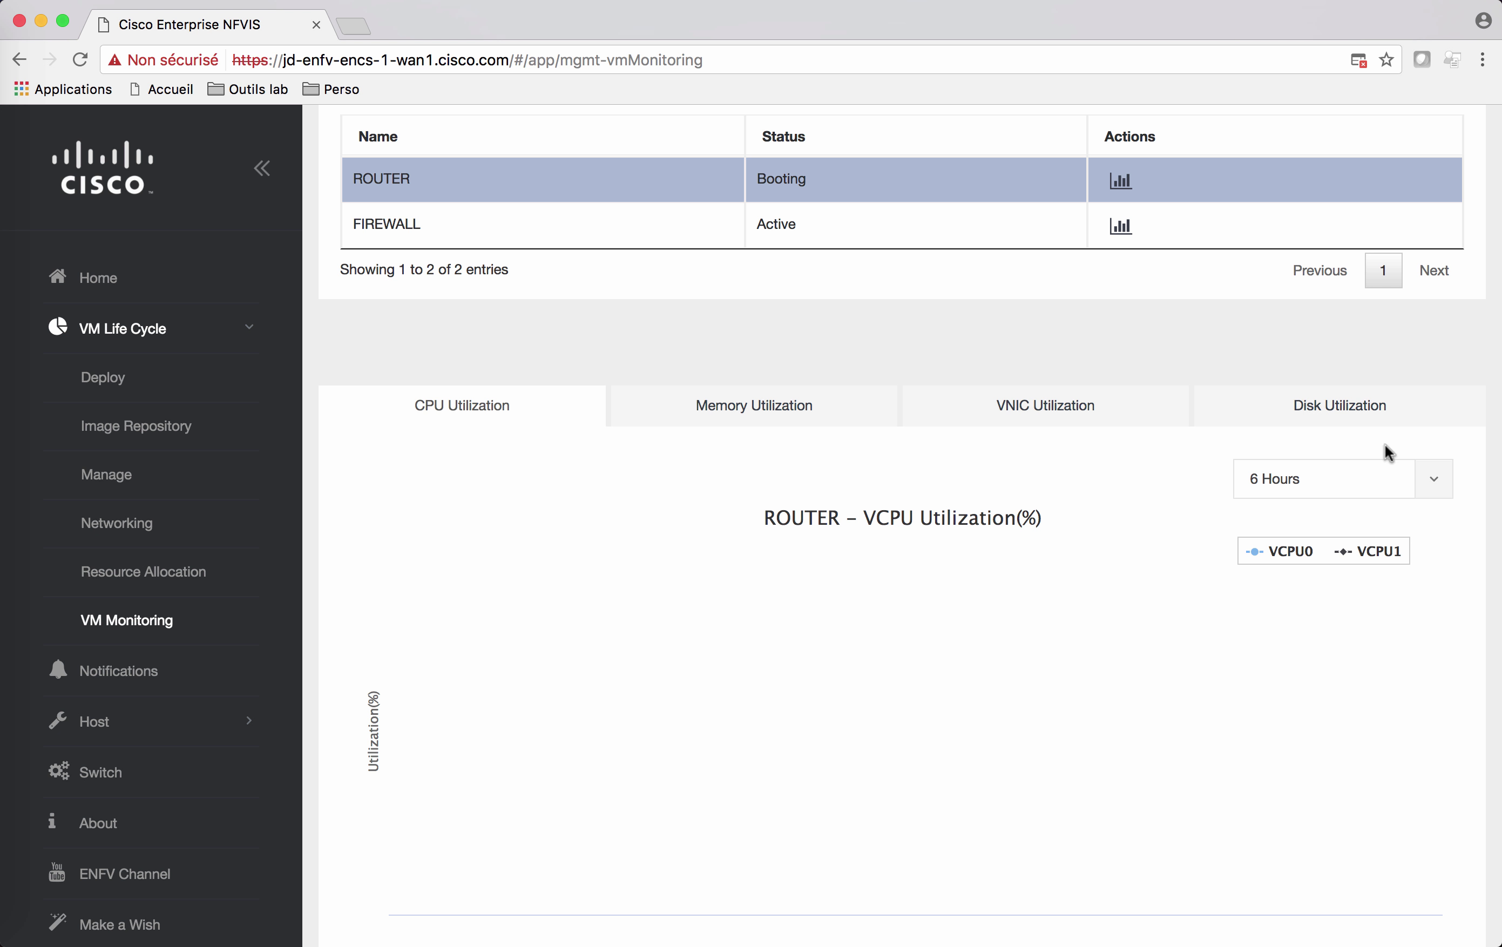
{"action": "scroll", "coordinate": [1272, 566], "scroll_direction": "down", "scroll_amount": 2}
{"action": "scroll", "coordinate": [1271, 567], "scroll_direction": "up", "scroll_amount": 4}
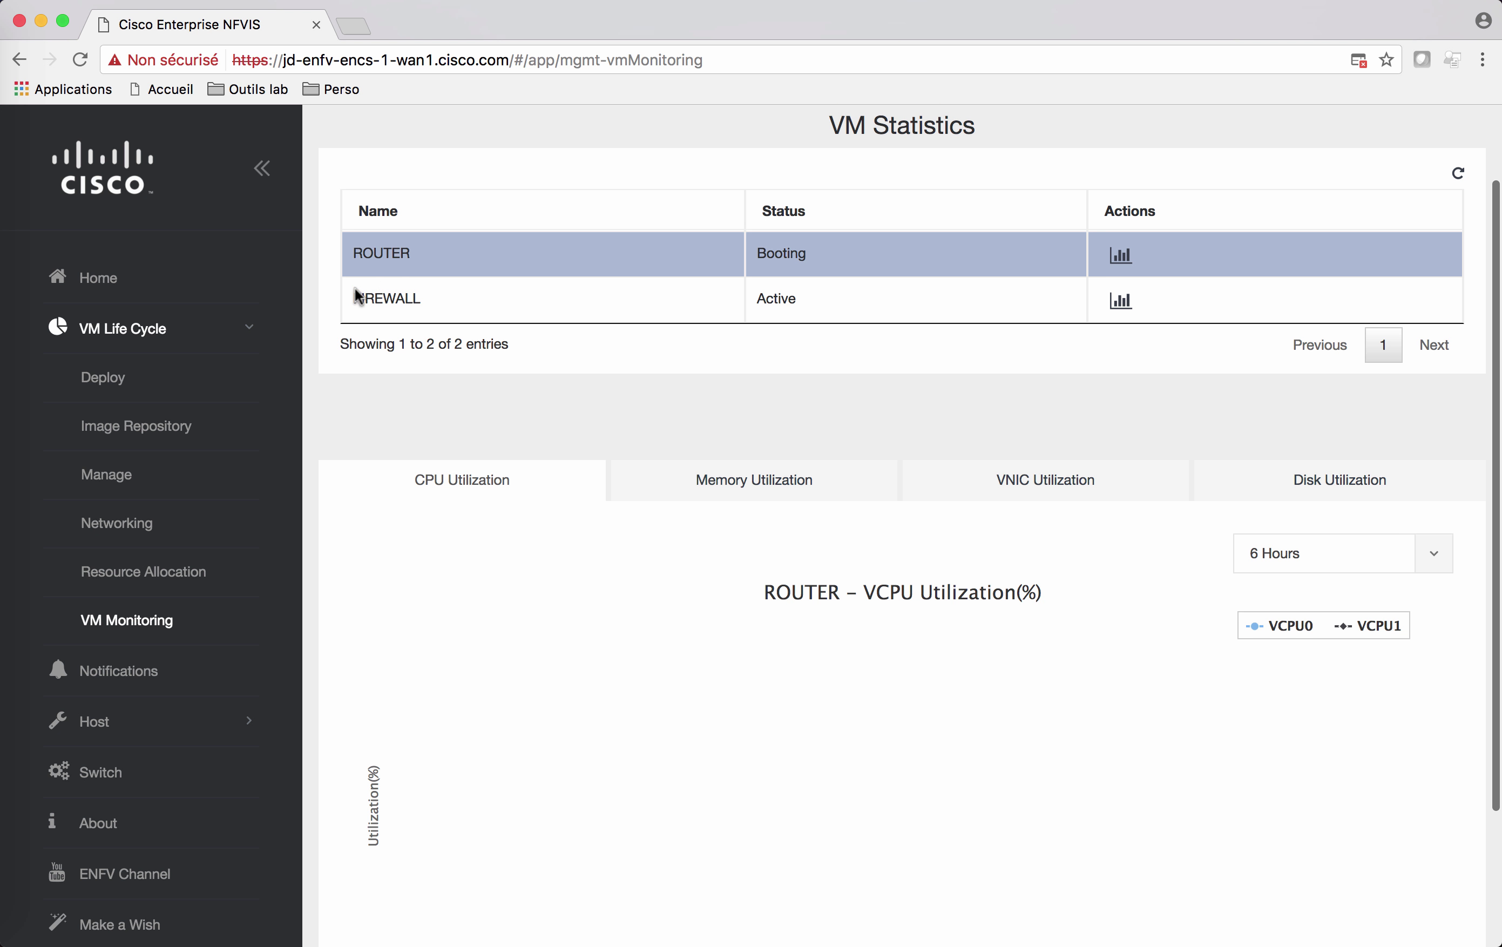
Step: Show the FIREWALL VM's CPU utilization chart over the last 5 minutes
{"action": "left_click", "coordinate": [395, 310]}
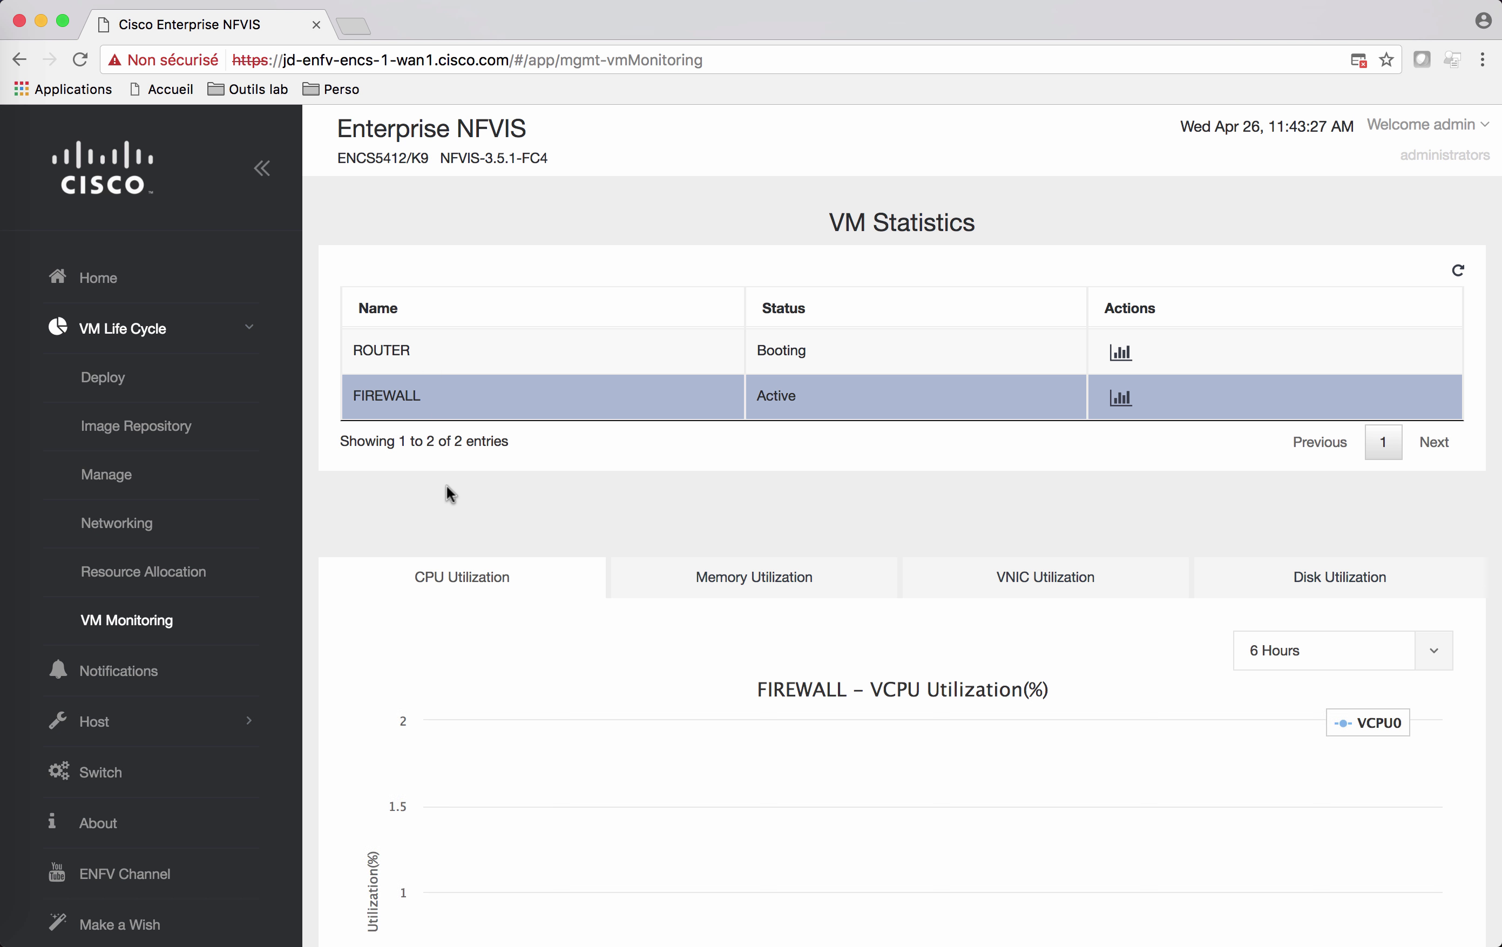
{"action": "scroll", "coordinate": [477, 492], "scroll_direction": "down", "scroll_amount": 5}
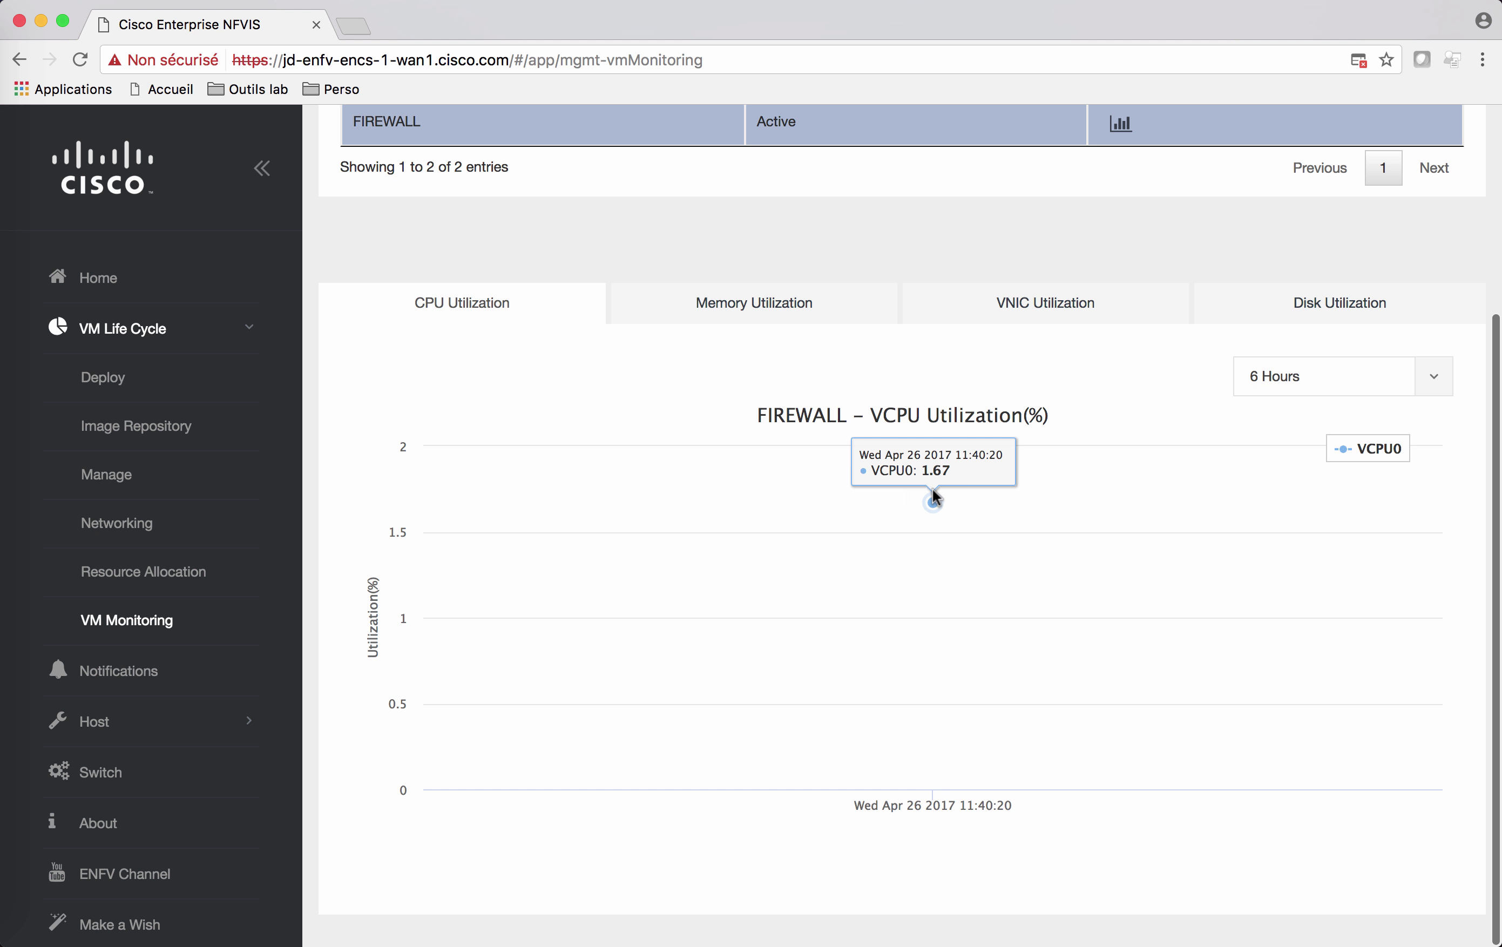
{"action": "left_click", "coordinate": [1281, 391]}
{"action": "left_click", "coordinate": [1276, 448]}
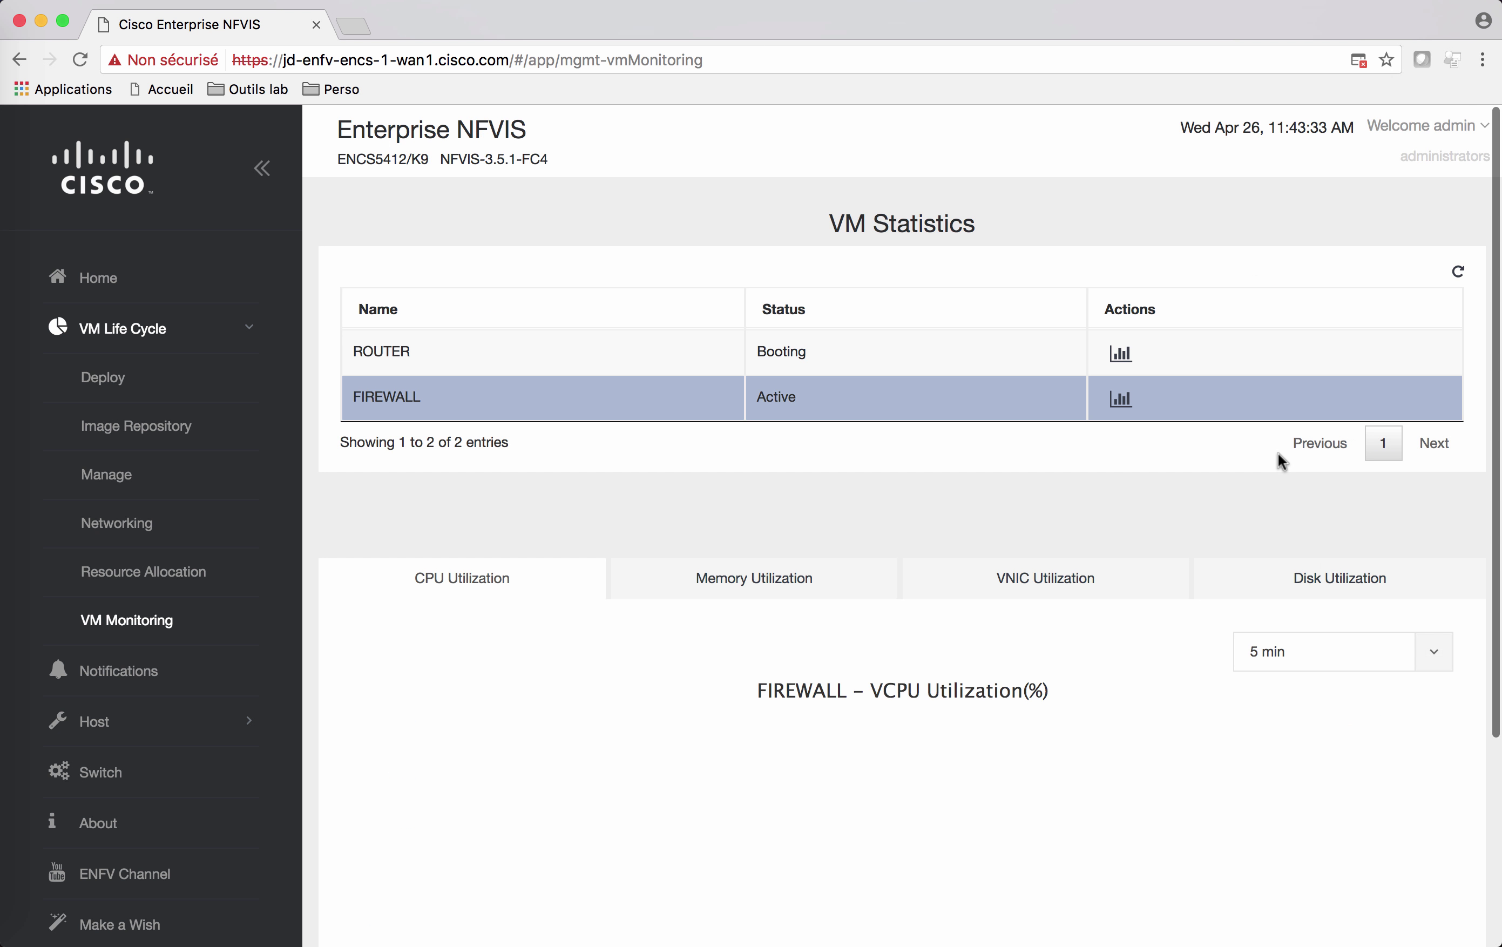
{"action": "scroll", "coordinate": [1190, 495], "scroll_direction": "down", "scroll_amount": 2}
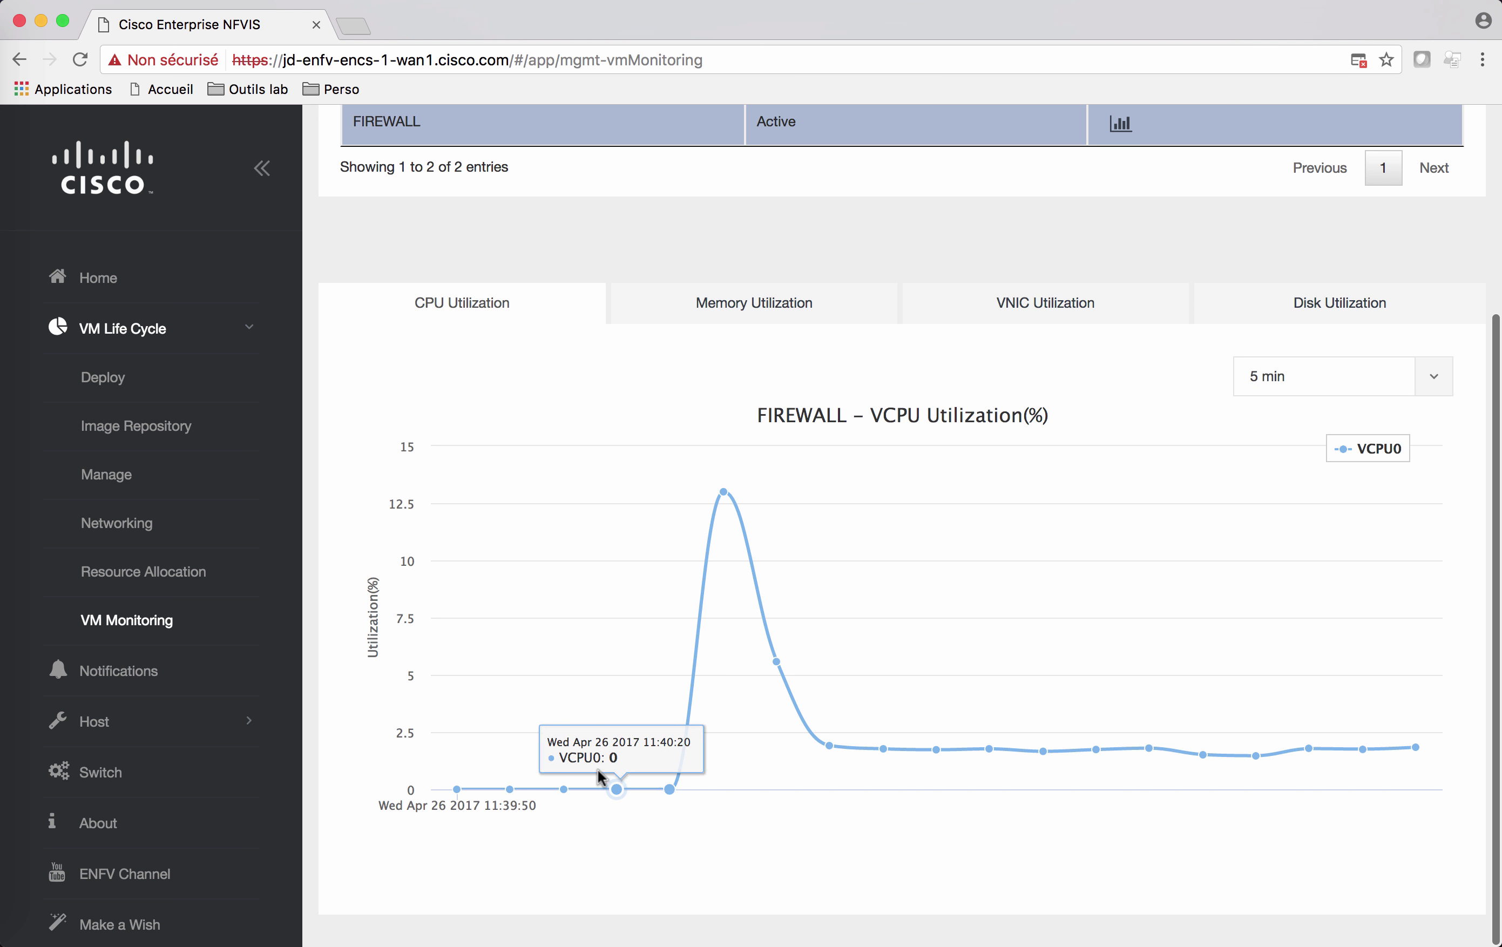
Step: Switch the FIREWALL chart to Memory Utilization over 5 minutes, showing 2048 MB total
{"action": "mouse_move", "coordinate": [713, 520]}
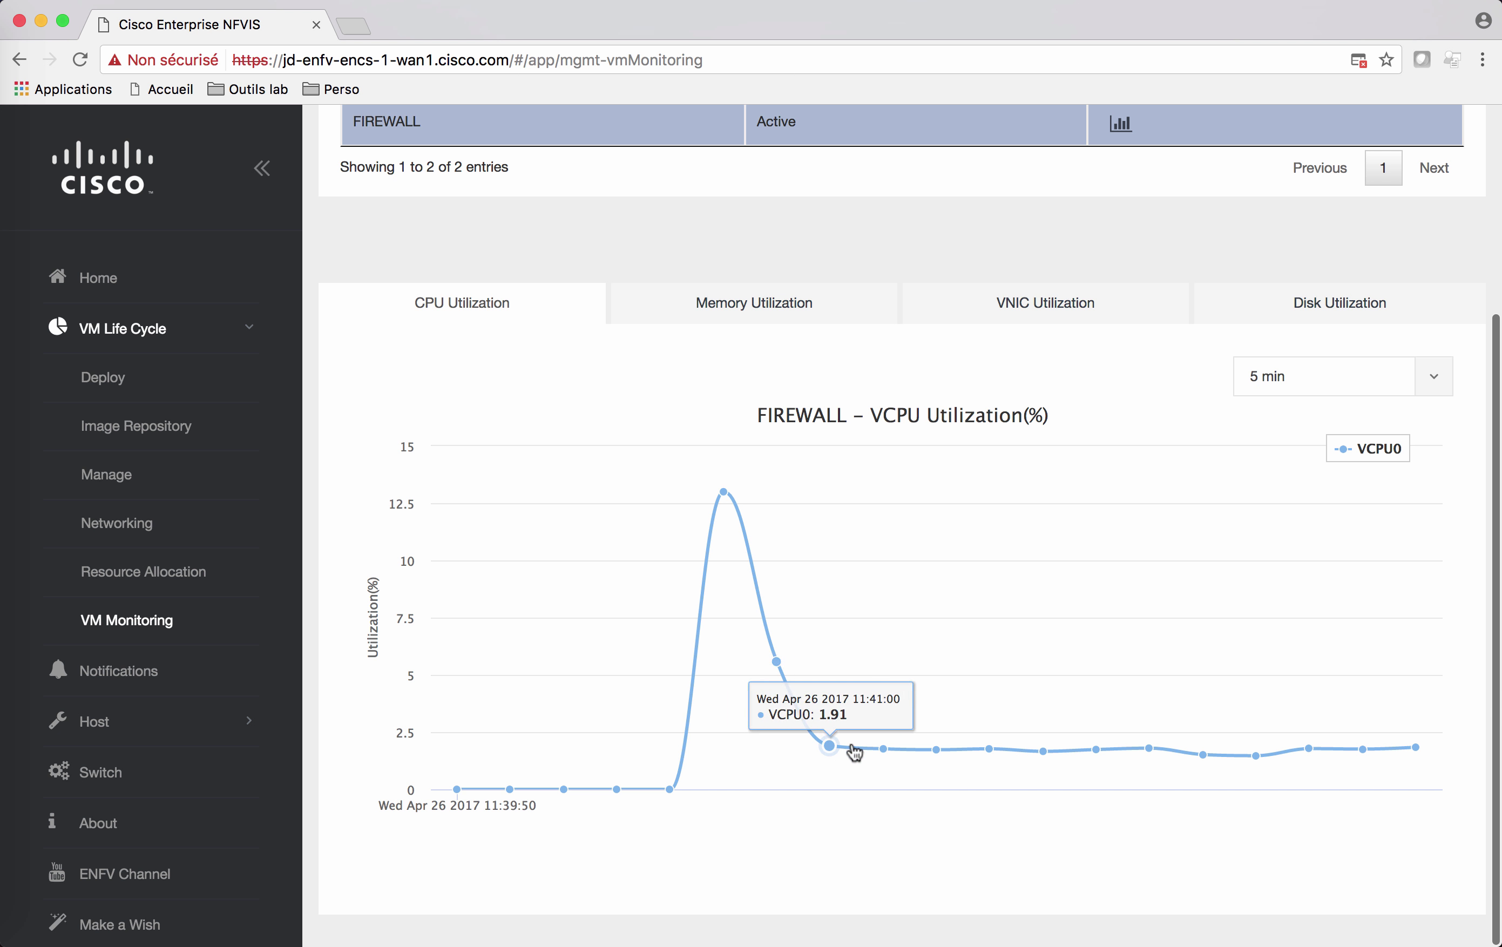
{"action": "left_click", "coordinate": [747, 304]}
{"action": "scroll", "coordinate": [791, 648], "scroll_direction": "down", "scroll_amount": 5}
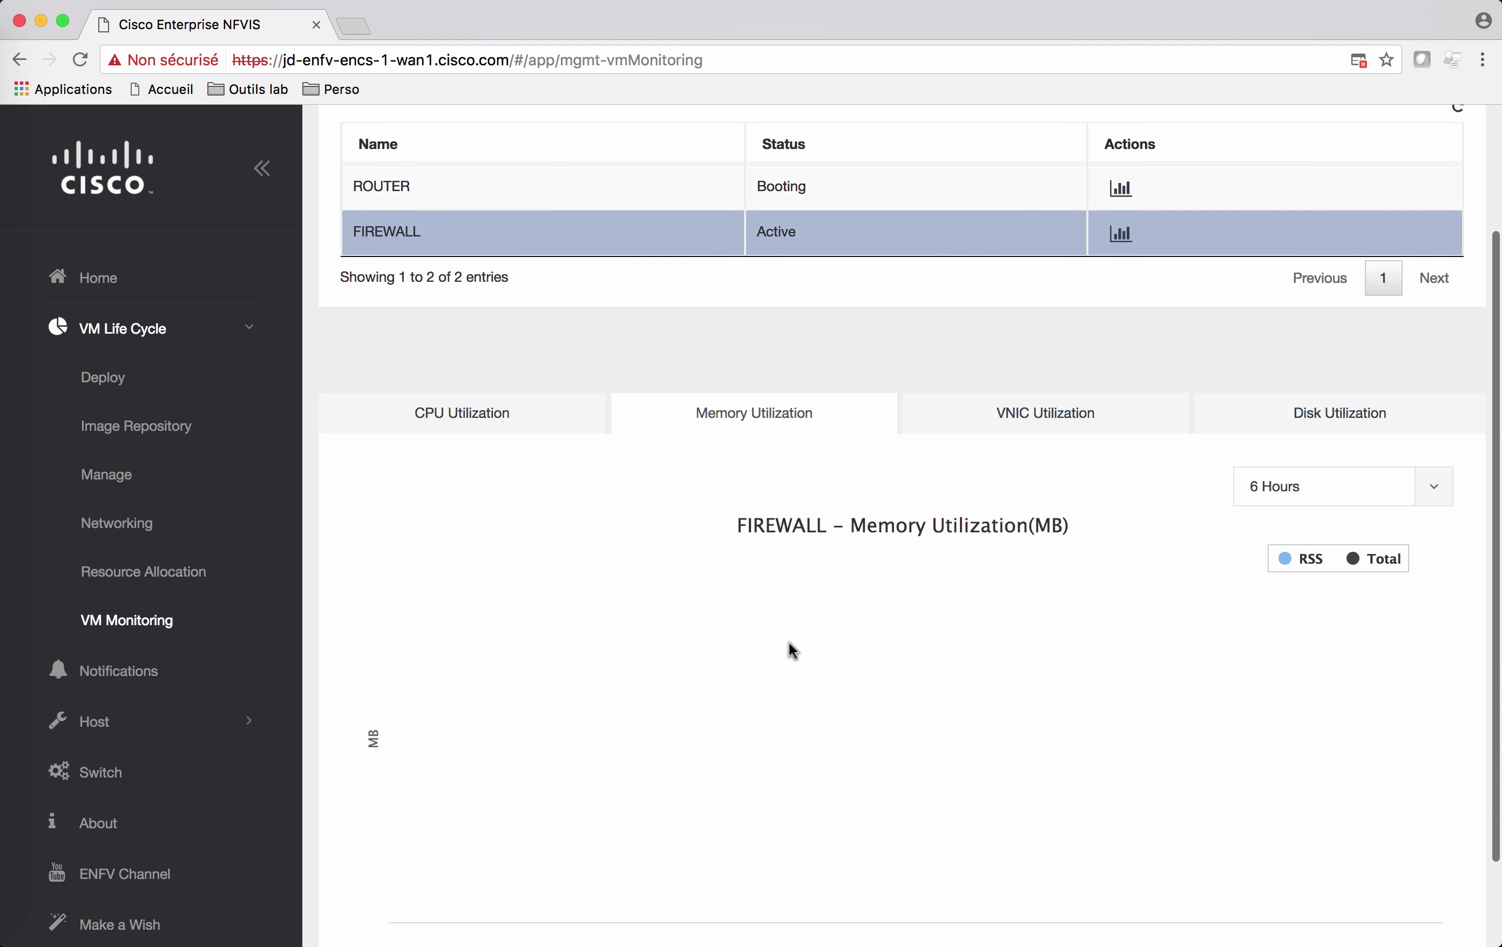
{"action": "left_click", "coordinate": [1328, 385]}
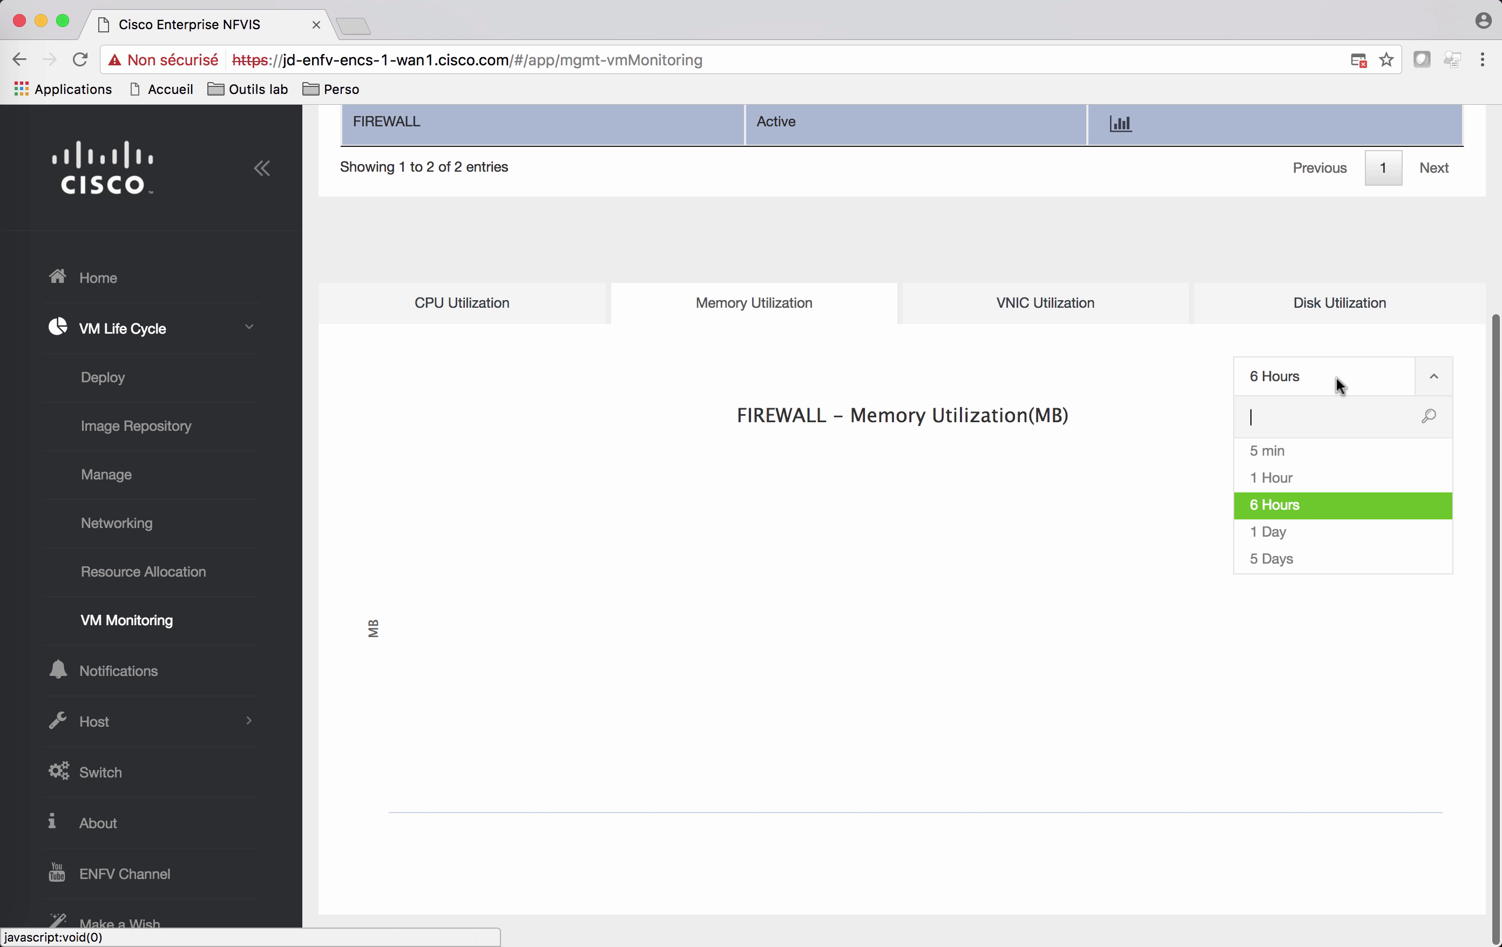
{"action": "left_click", "coordinate": [1312, 451]}
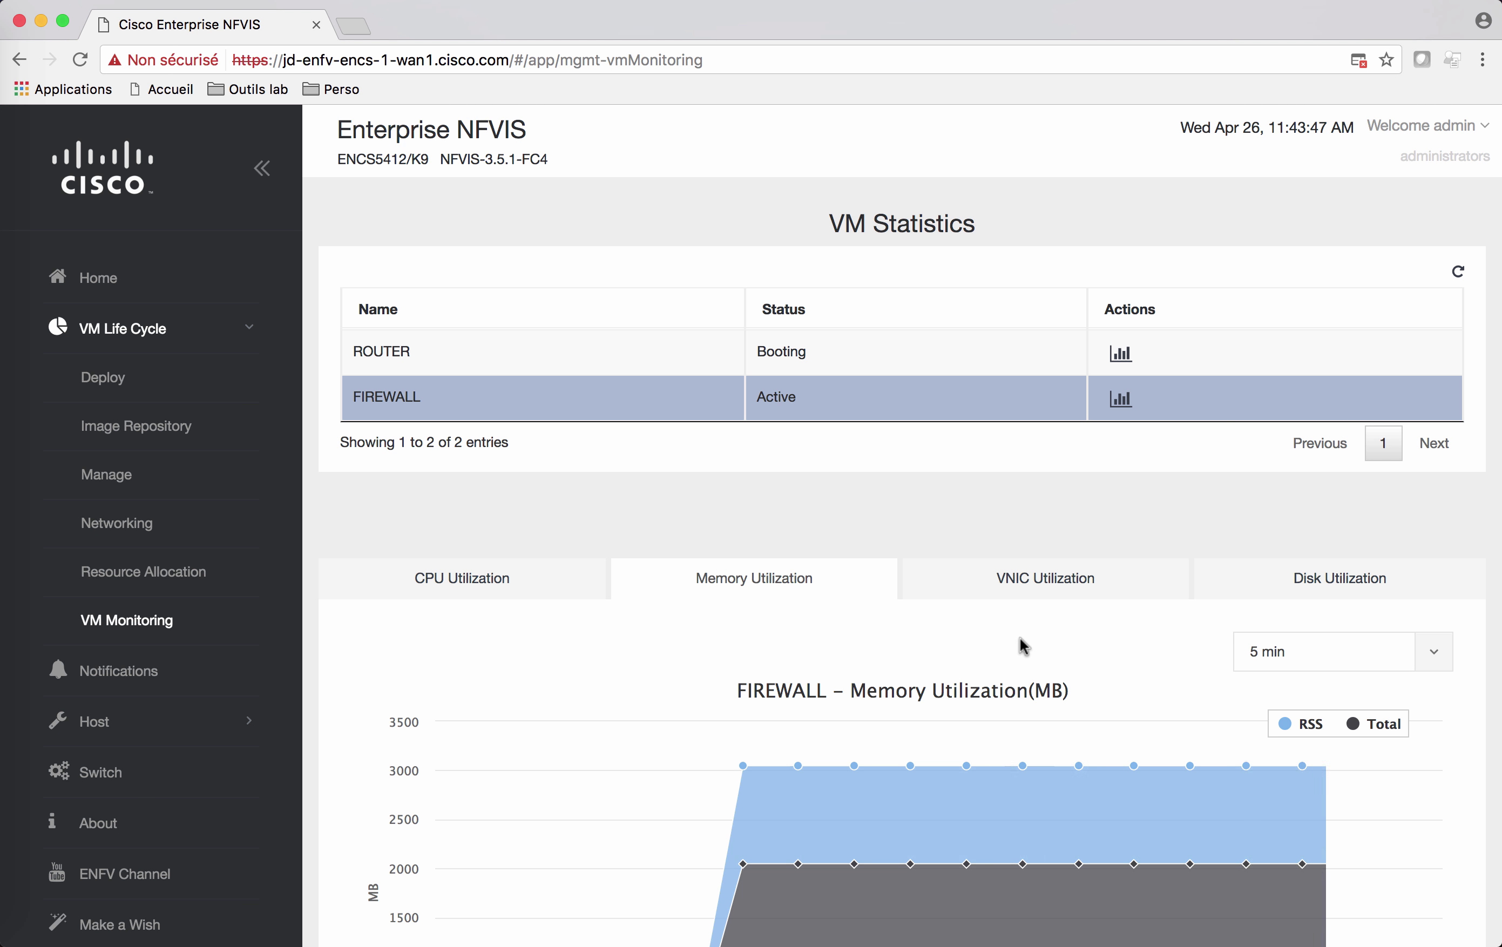
{"action": "scroll", "coordinate": [1021, 645], "scroll_direction": "down", "scroll_amount": 2}
{"action": "scroll", "coordinate": [1021, 645], "scroll_direction": "down", "scroll_amount": 2}
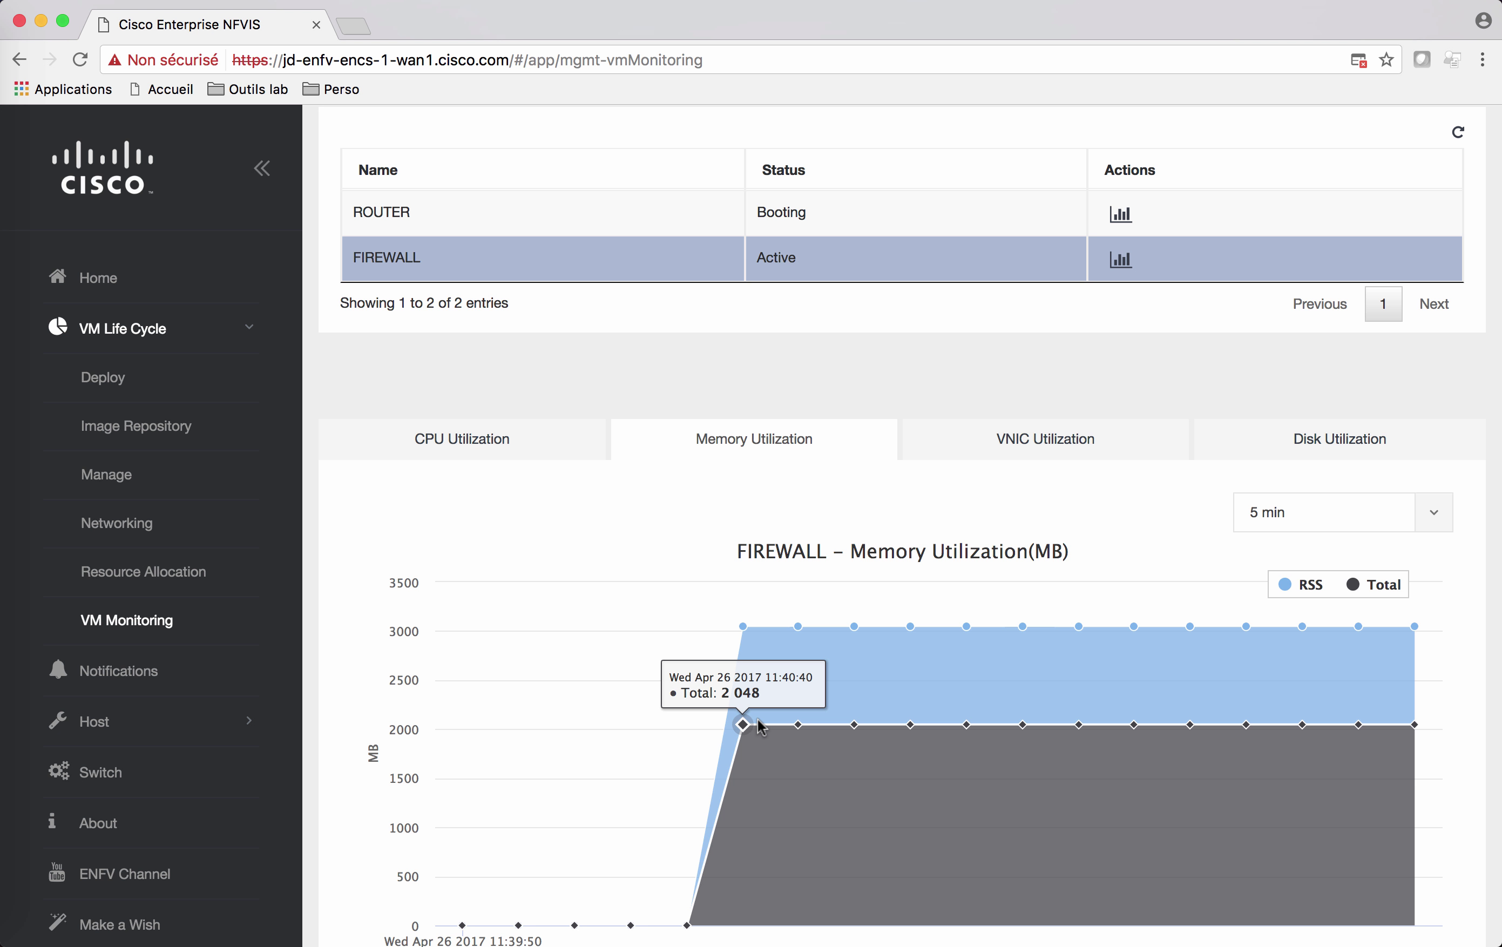
{"action": "scroll", "coordinate": [760, 726], "scroll_direction": "up", "scroll_amount": 1}
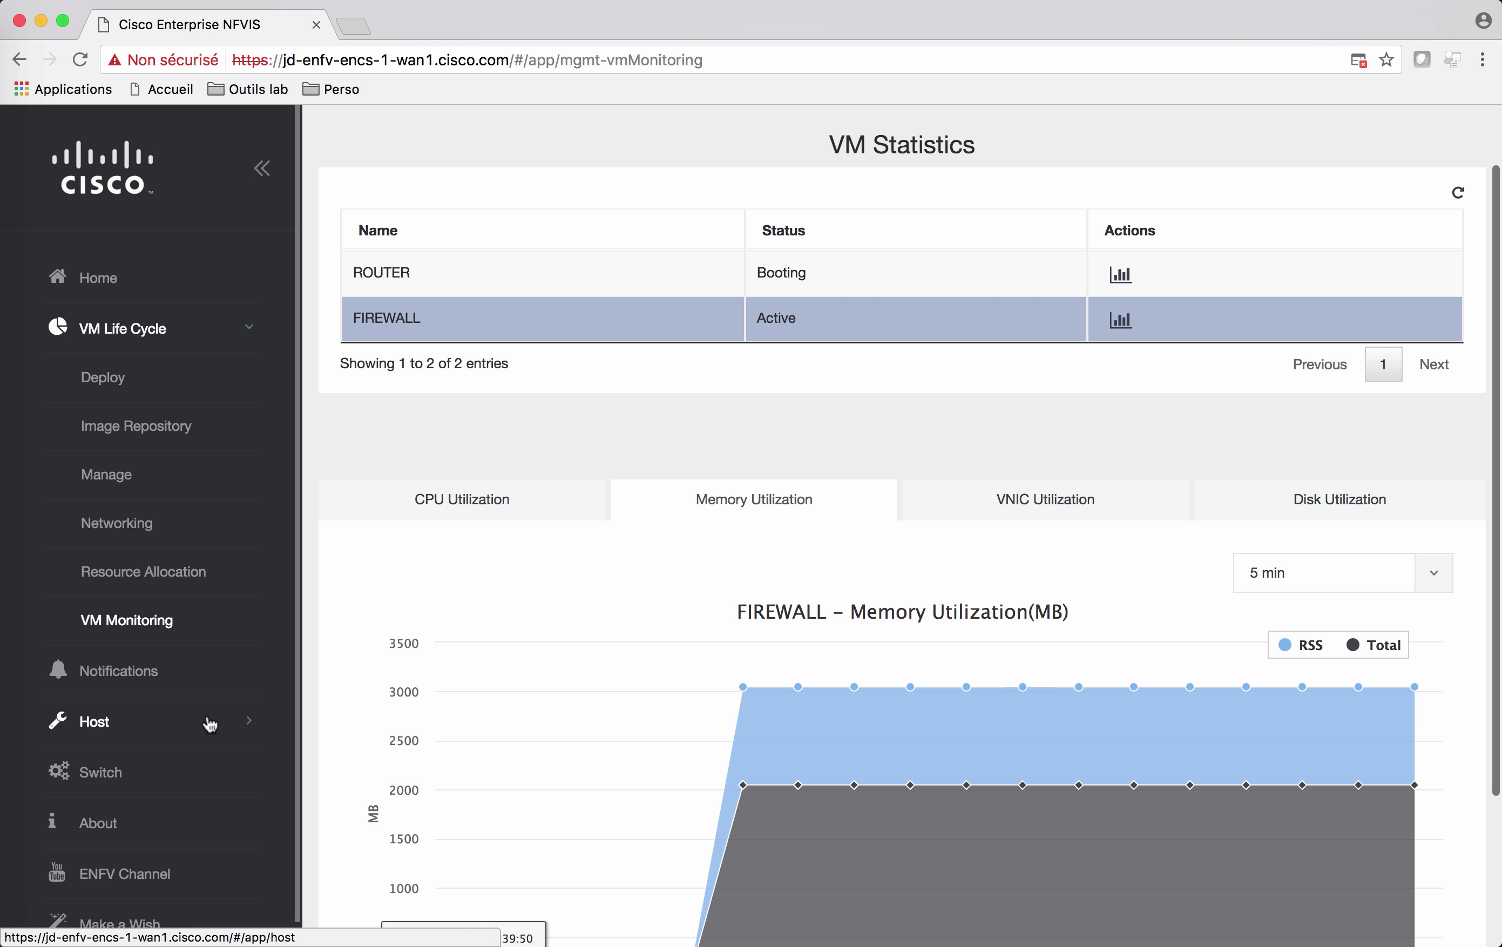
Step: Open Host > Monitoring and show the 6-hour host memory chart, about 13.5 GB used
{"action": "left_click", "coordinate": [210, 725]}
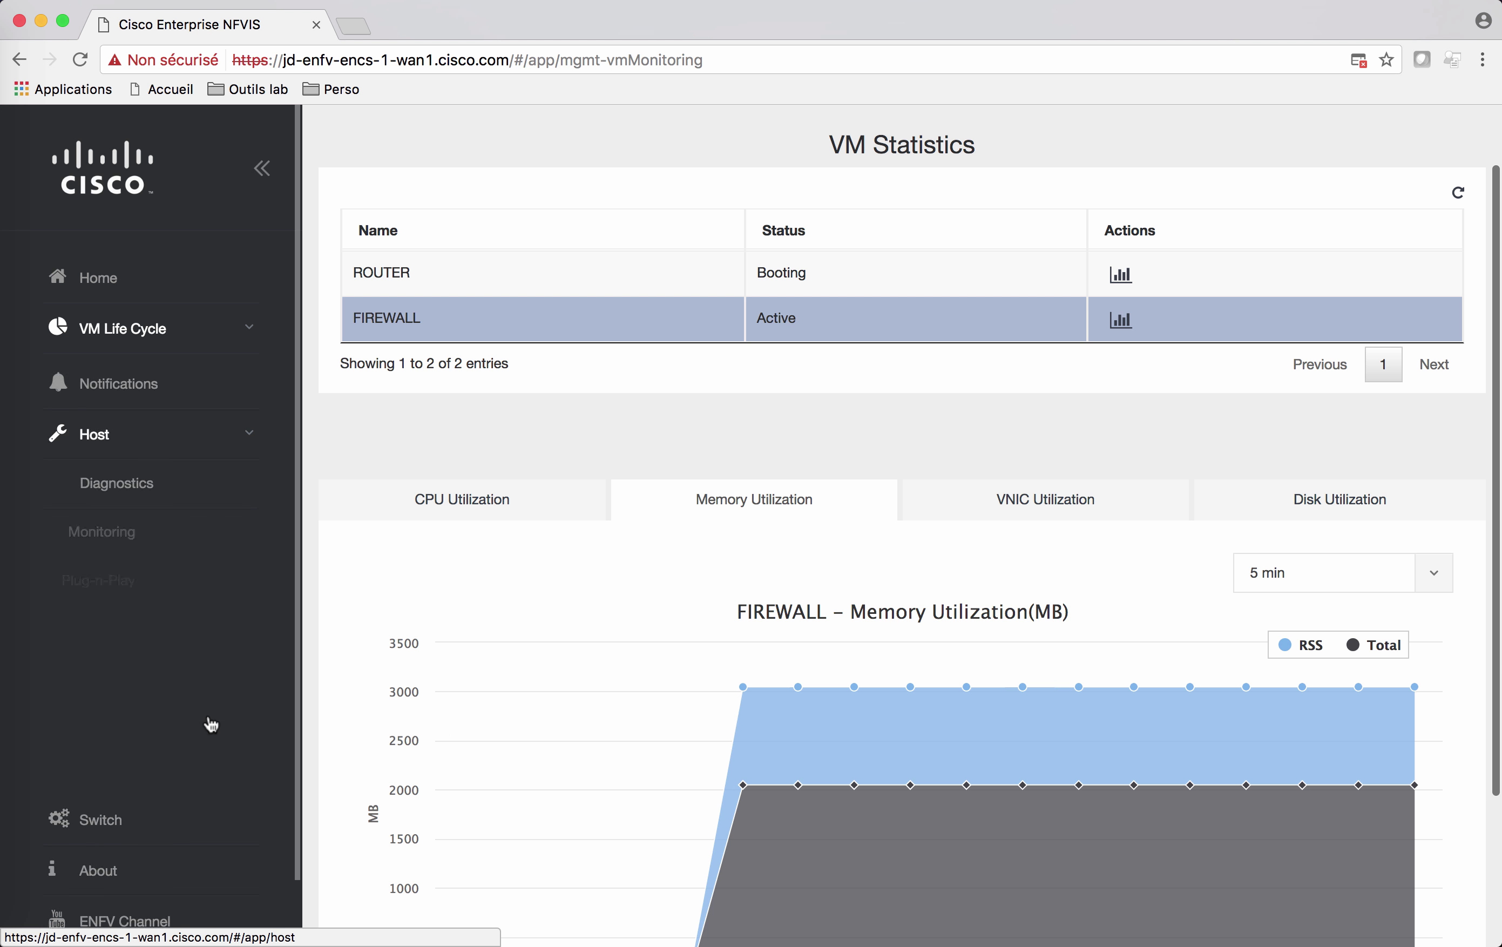
{"action": "left_click", "coordinate": [137, 524]}
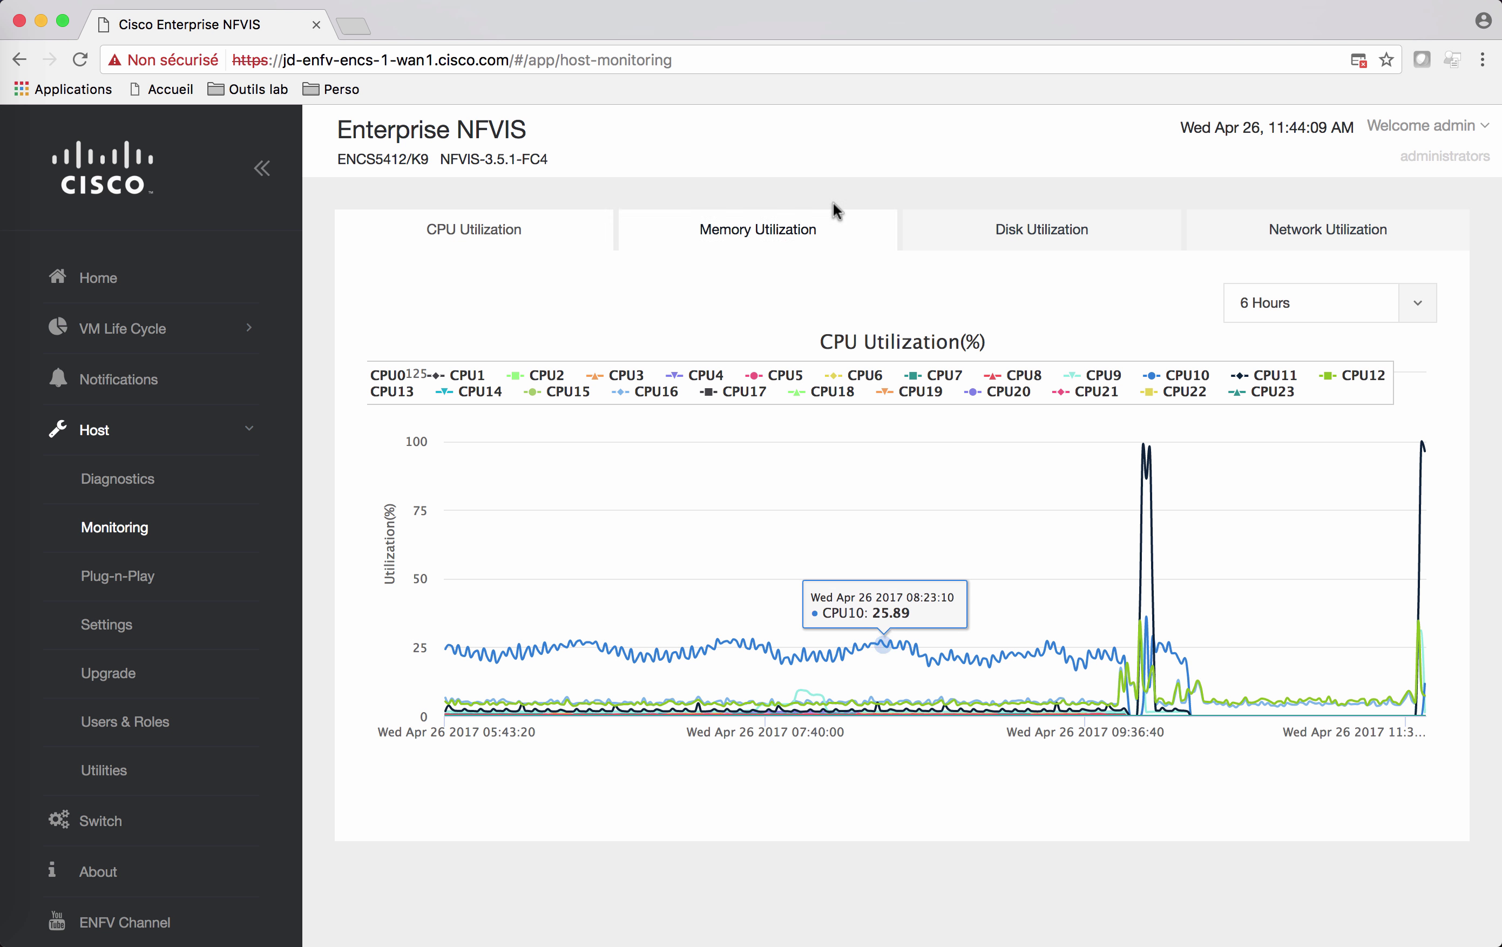
{"action": "left_click", "coordinate": [805, 227]}
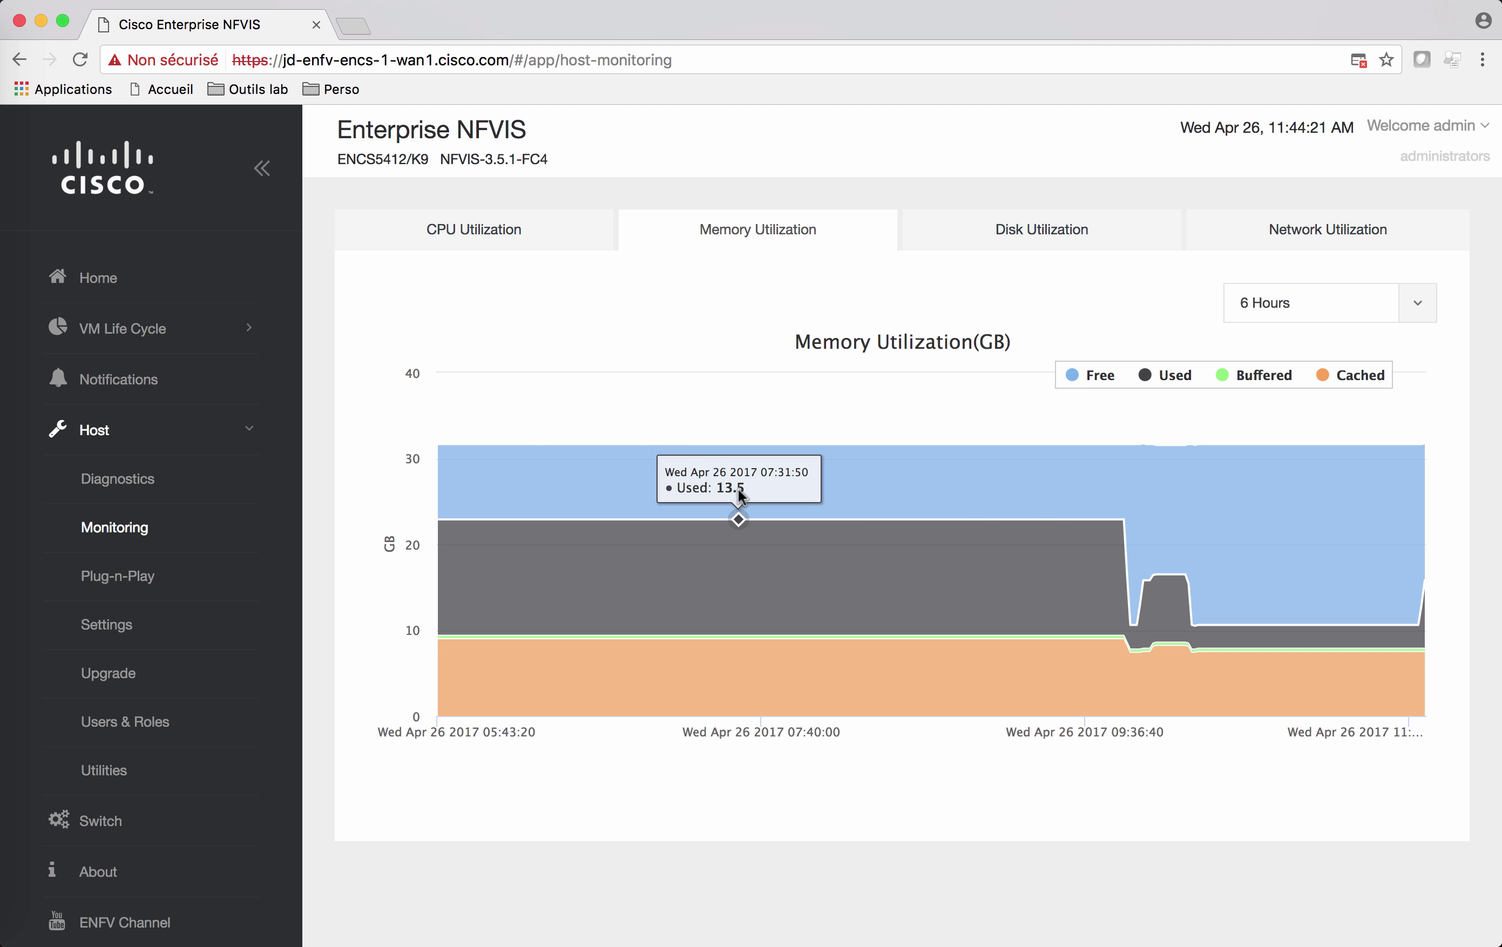
Step: Check Host Diagnostics shows every bridge, network and service OK, then go to Host > Upgrade
{"action": "left_click", "coordinate": [104, 494]}
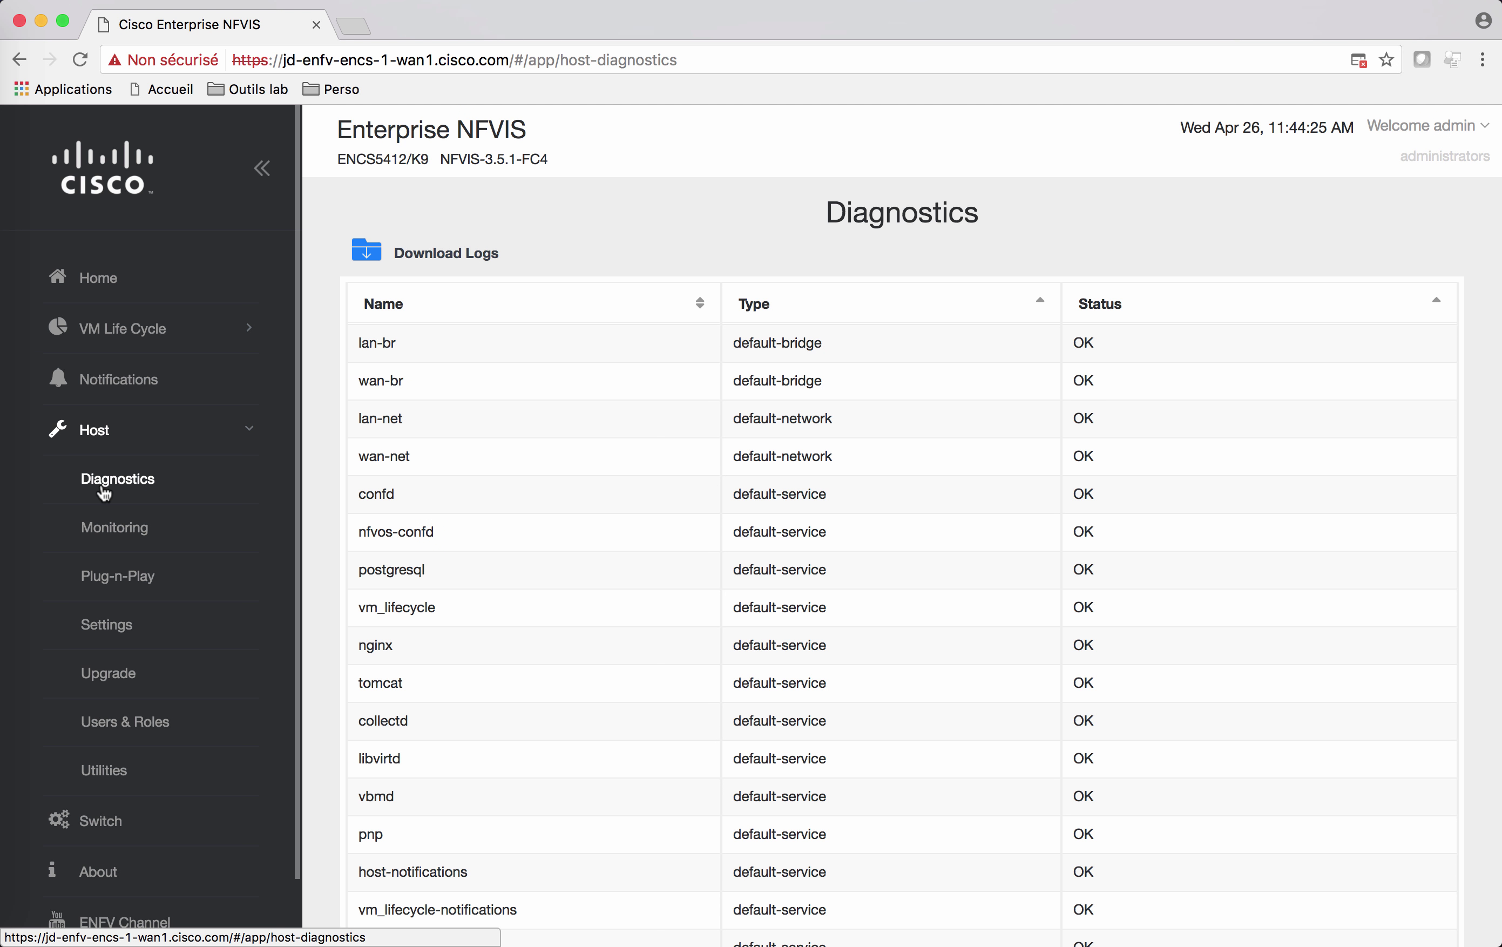
{"action": "scroll", "coordinate": [492, 510], "scroll_direction": "down", "scroll_amount": 2}
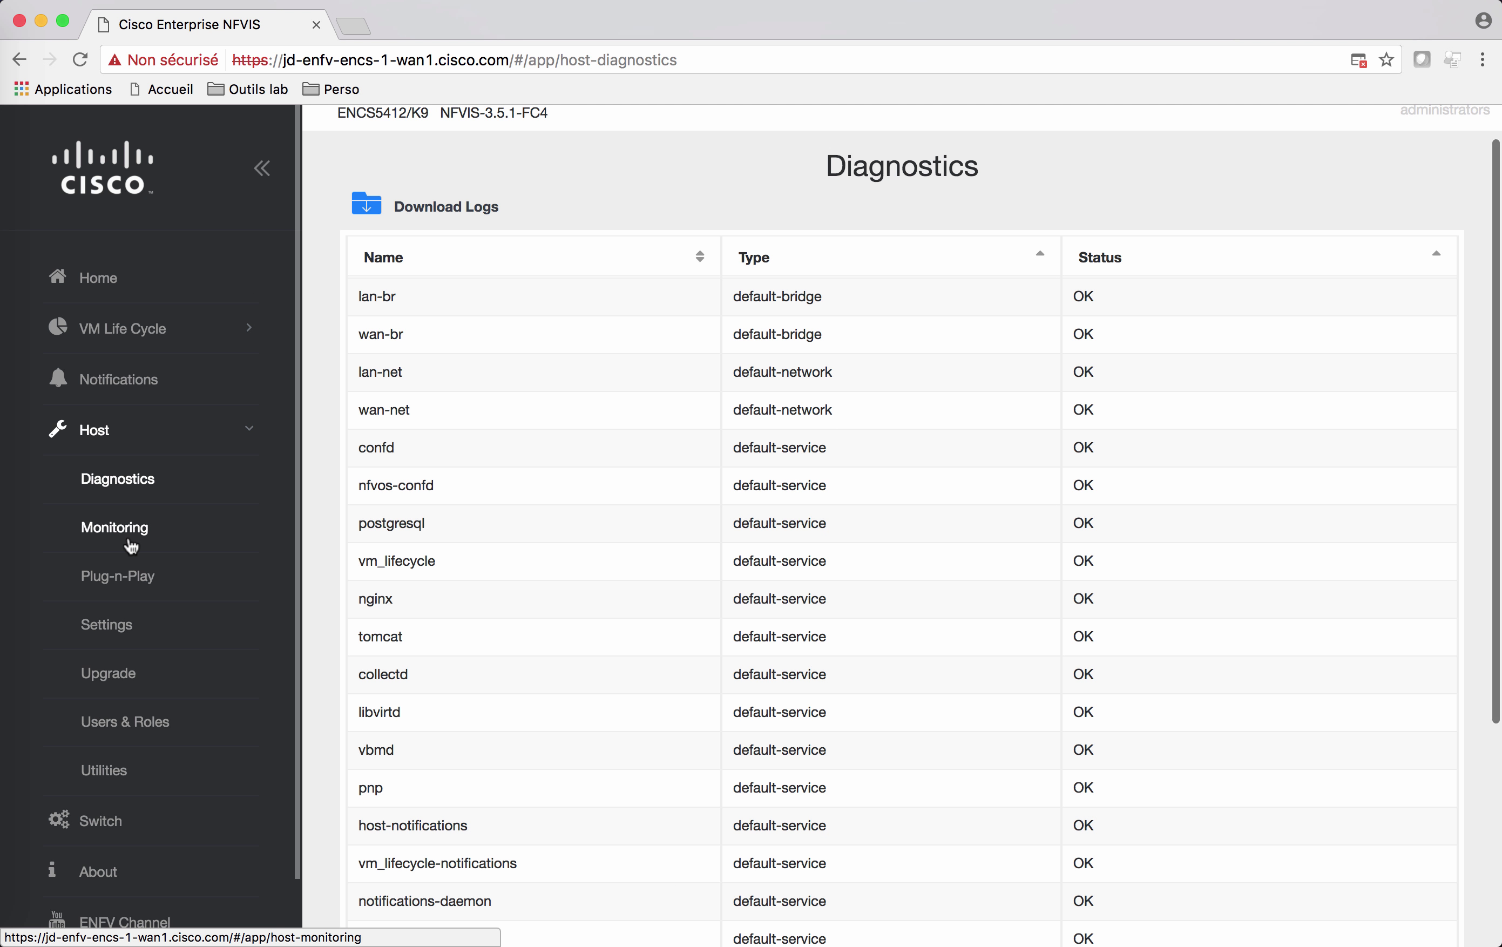
{"action": "left_click", "coordinate": [105, 682]}
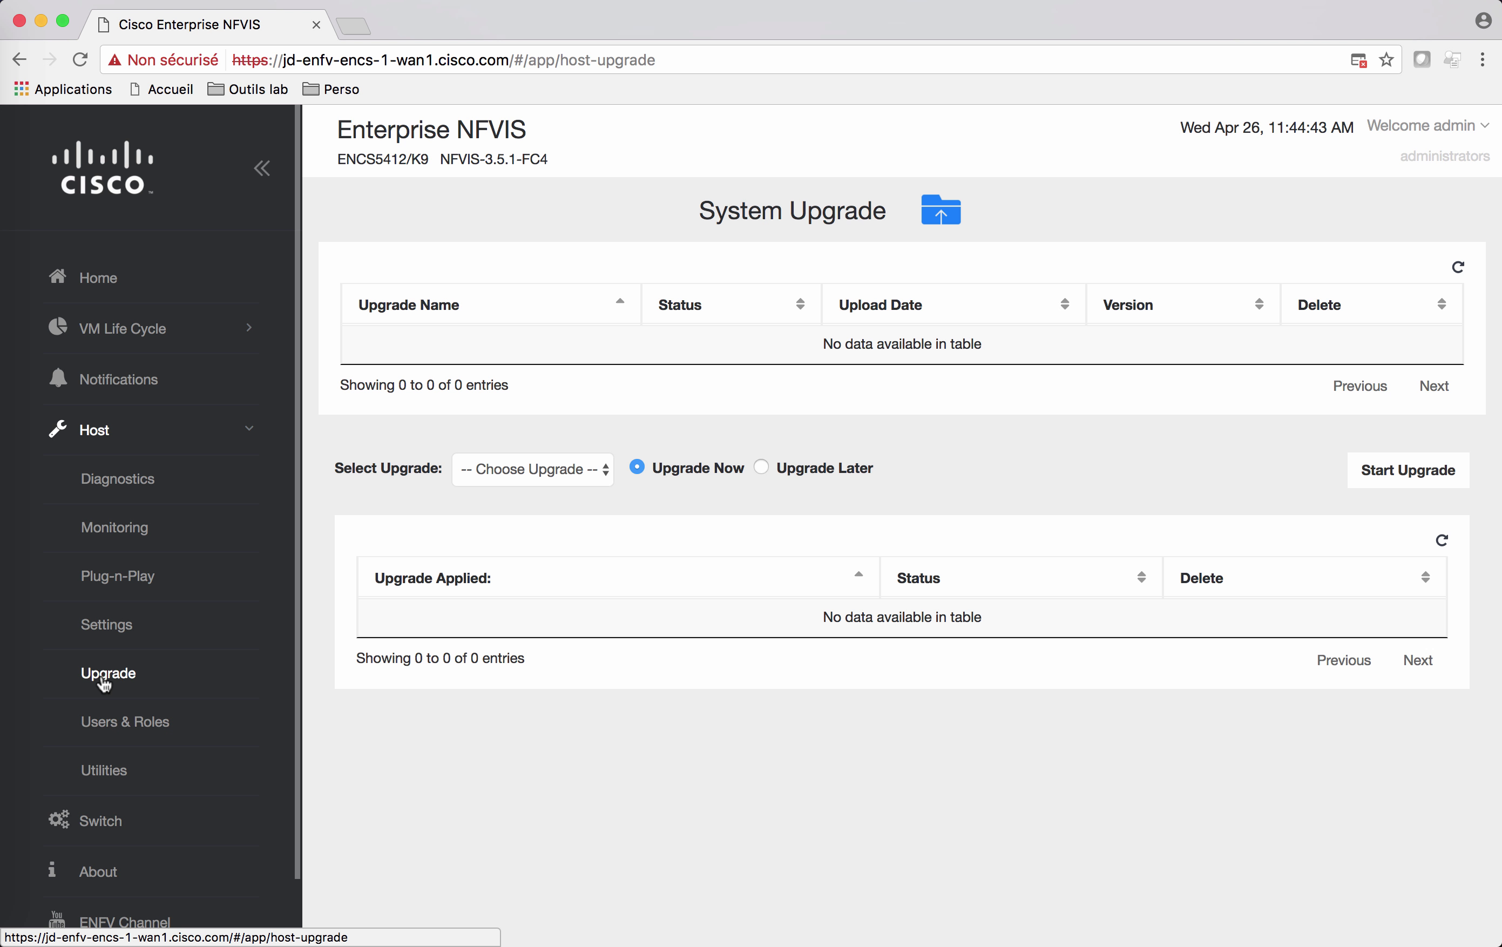
Step: Open Host > Plug-n-Play to see the PNP agent Running with Success server connection
{"action": "scroll", "coordinate": [105, 683], "scroll_direction": "down", "scroll_amount": 2}
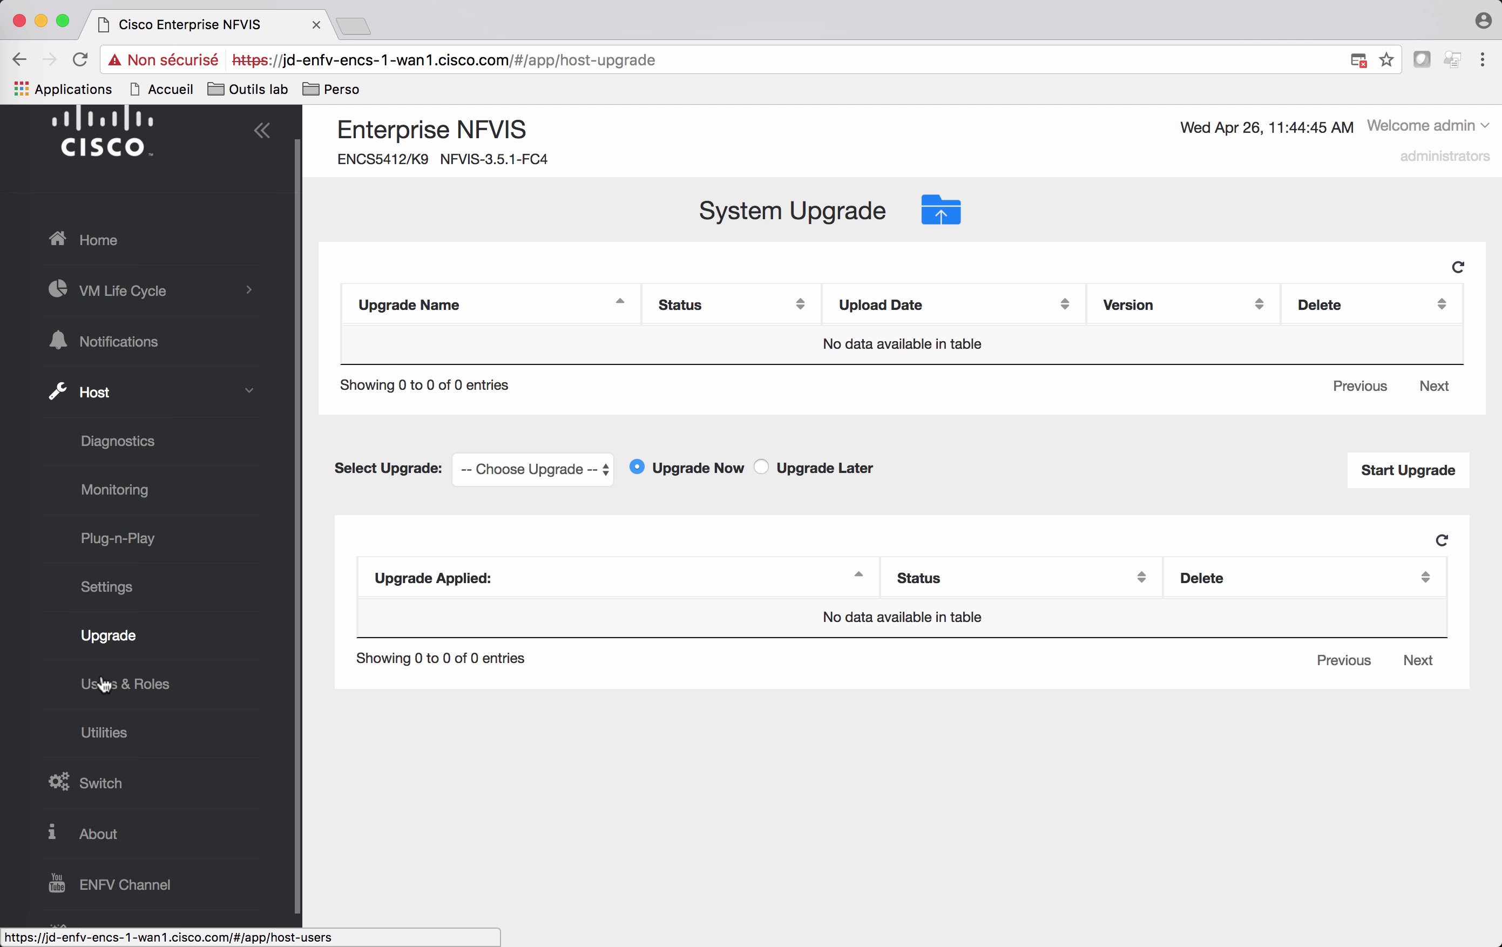
{"action": "left_click", "coordinate": [118, 536]}
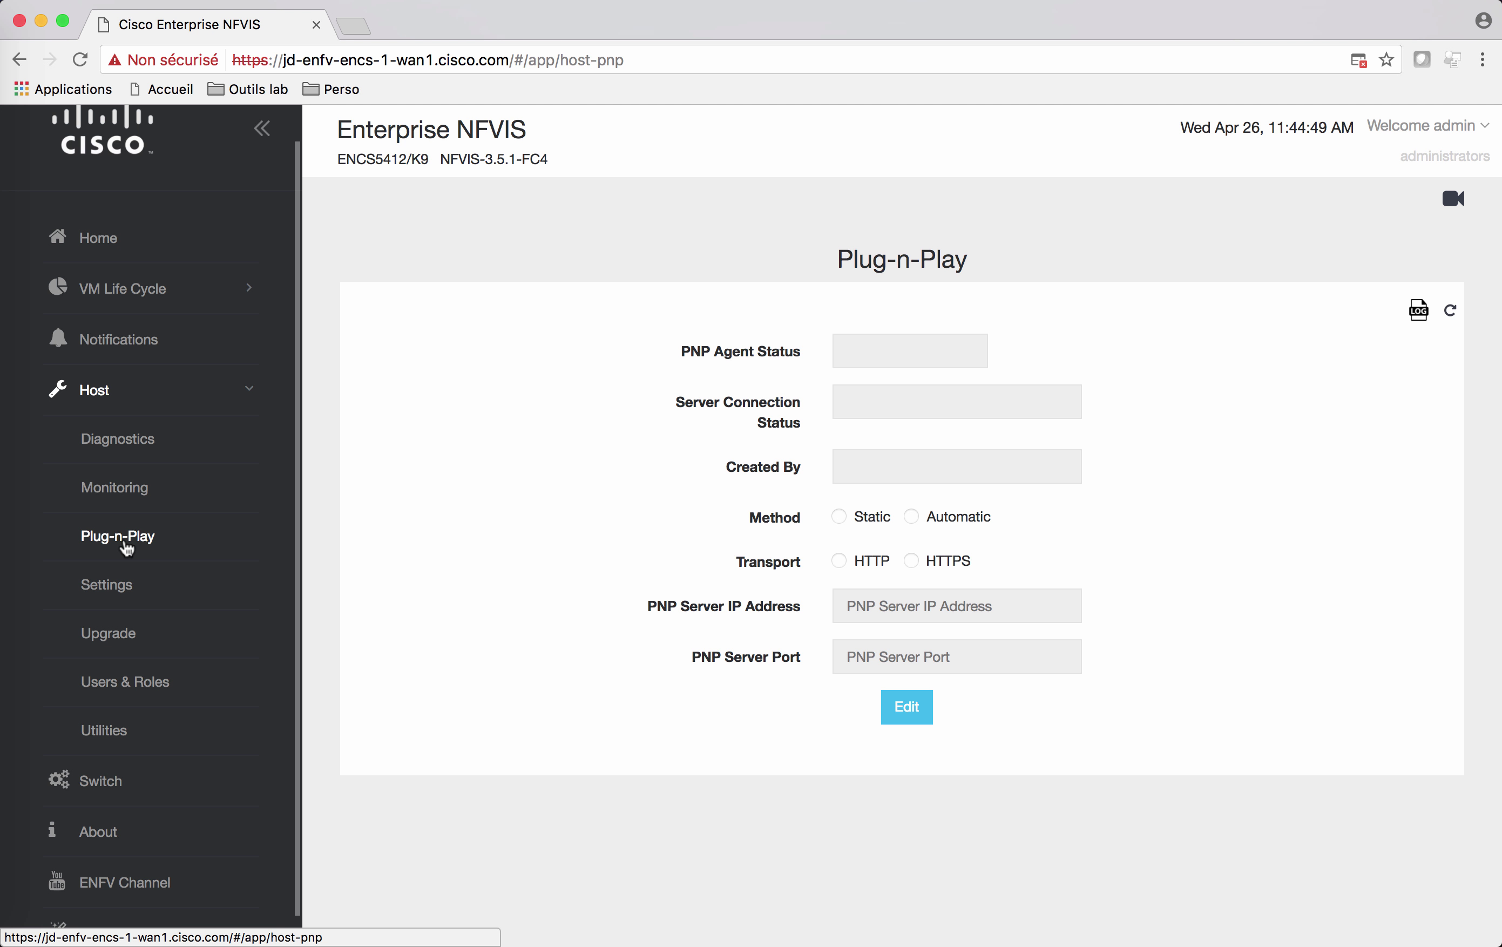